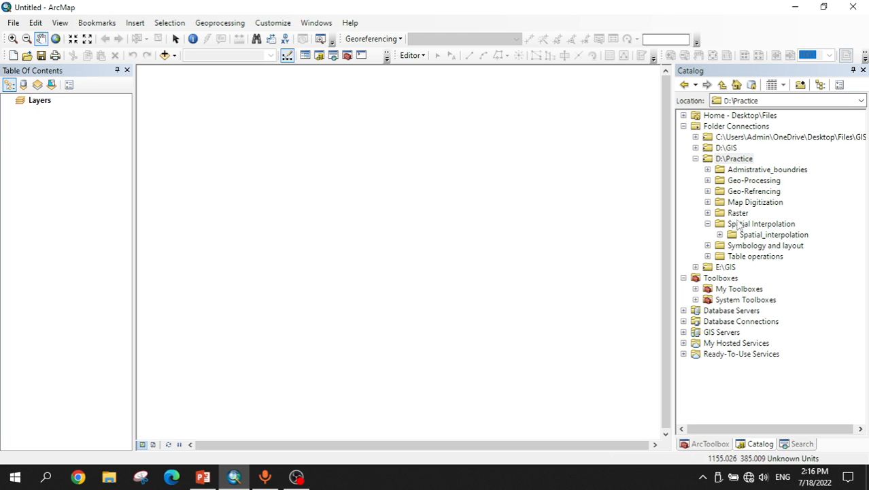
# Step: Refresh the D:\Practice folder connection and expand the Spatial Interpolation folder
pyautogui.rightClick(740, 162)
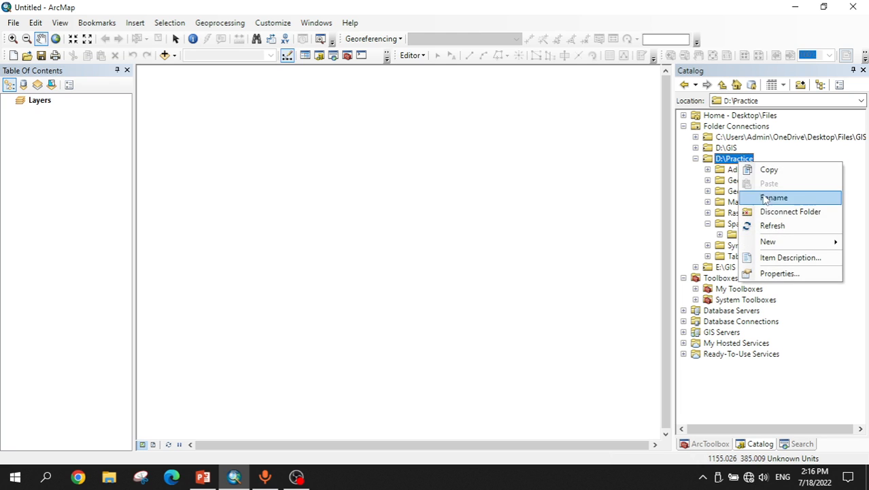
pyautogui.click(773, 225)
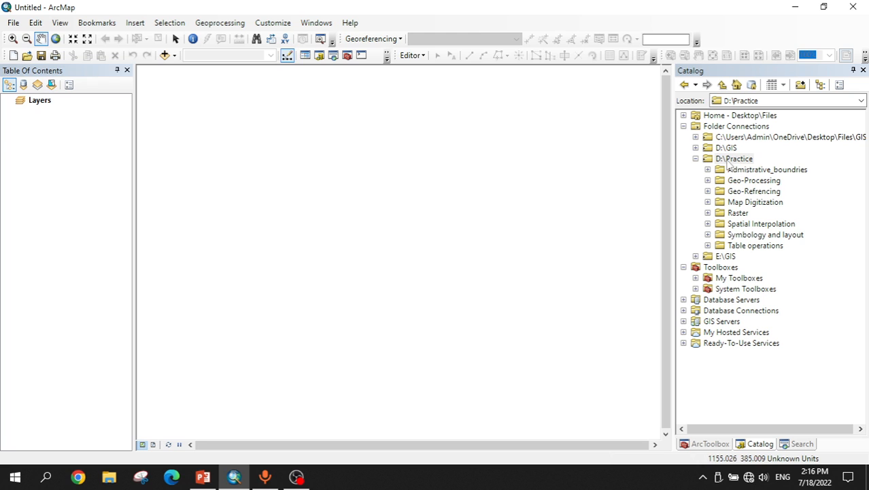
pyautogui.click(708, 223)
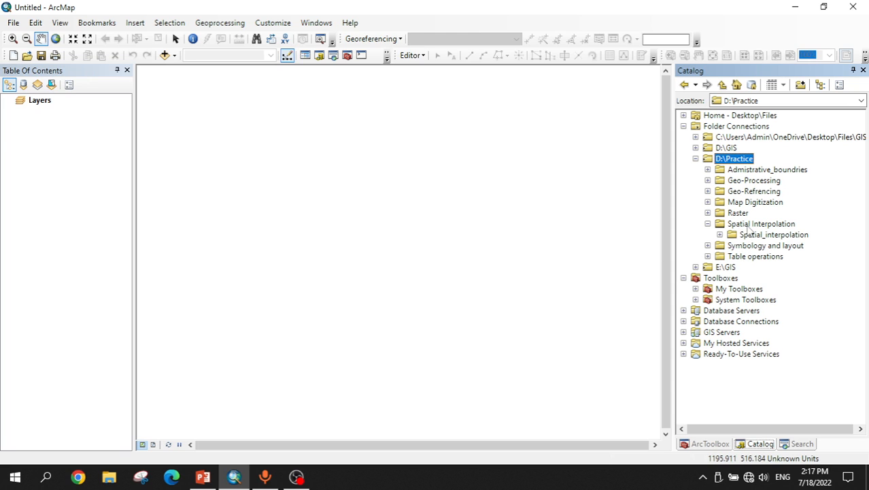
# Step: Create a new file geodatabase inside the Spatial Interpolation folder
pyautogui.rightClick(748, 227)
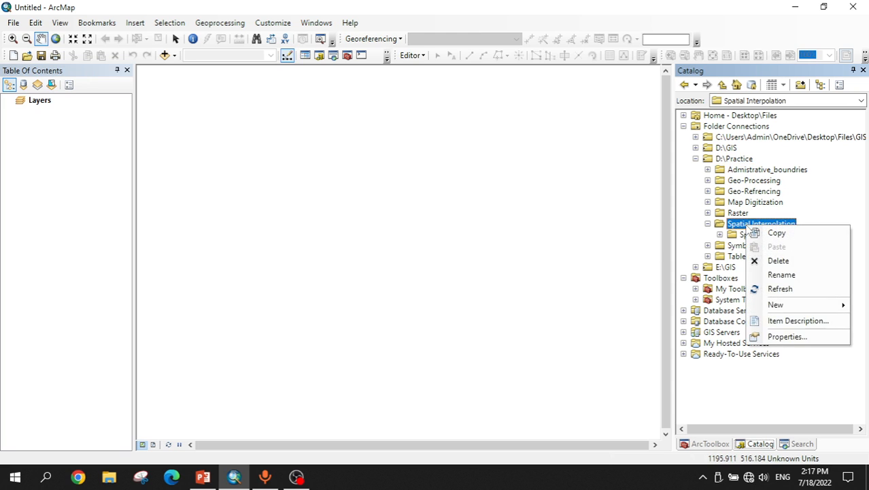
pyautogui.moveTo(778, 307)
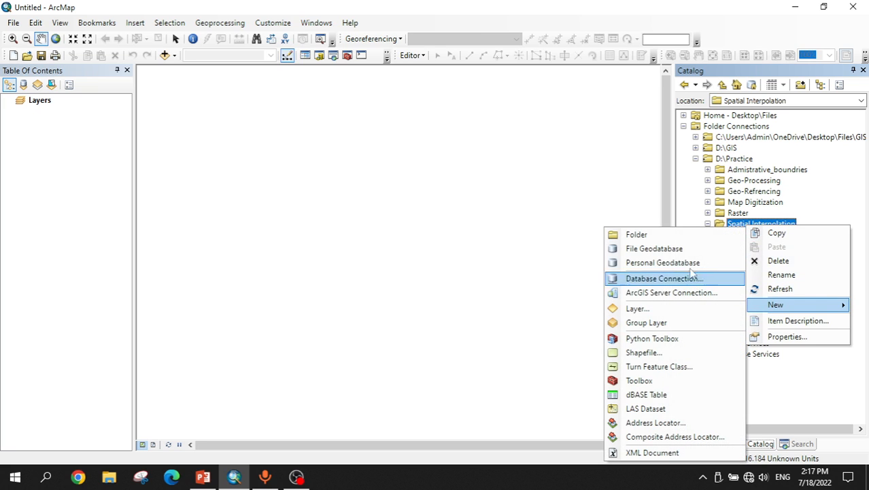
pyautogui.click(654, 249)
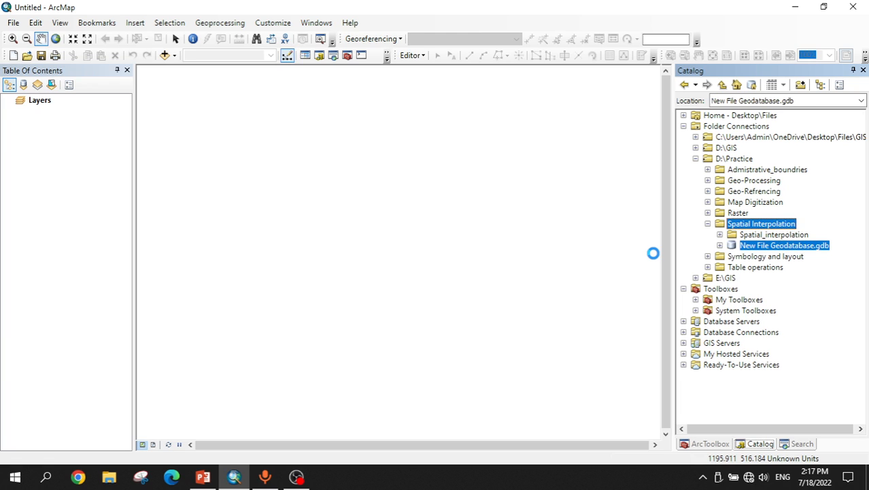
# Step: Rename the new file geodatabase to Spatial Interpolation
pyautogui.rightClick(791, 248)
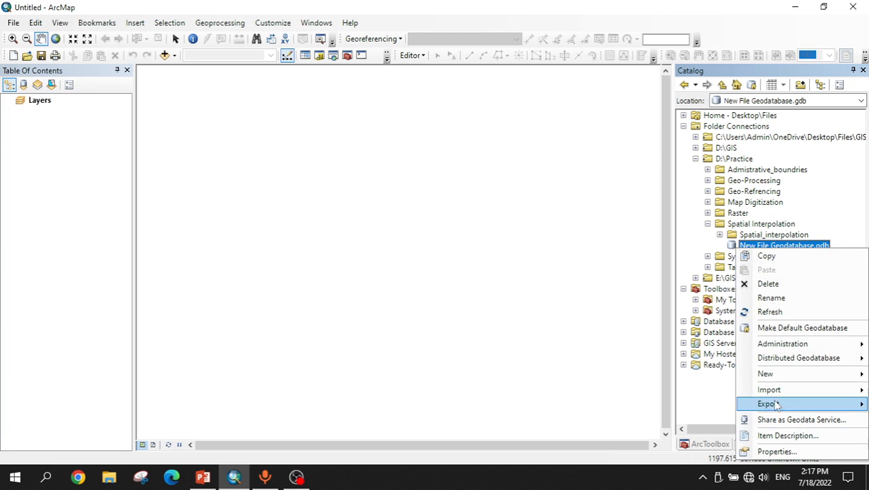
pyautogui.click(771, 298)
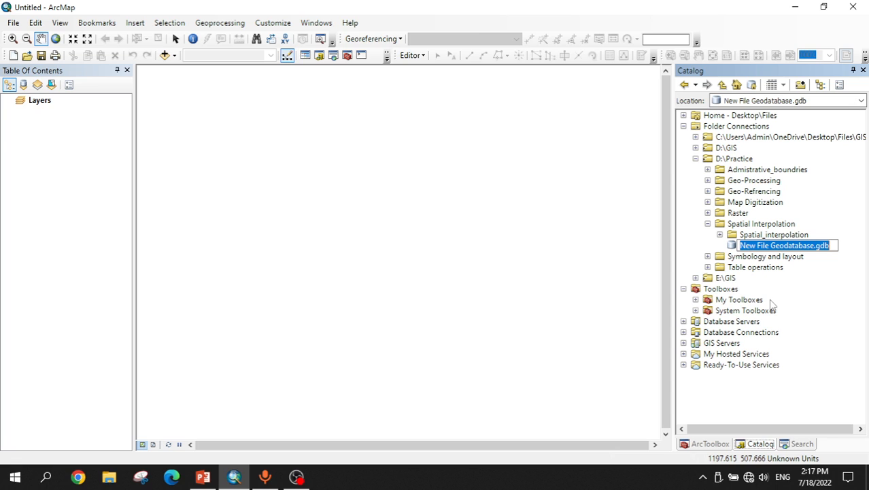
pyautogui.write('Spa')
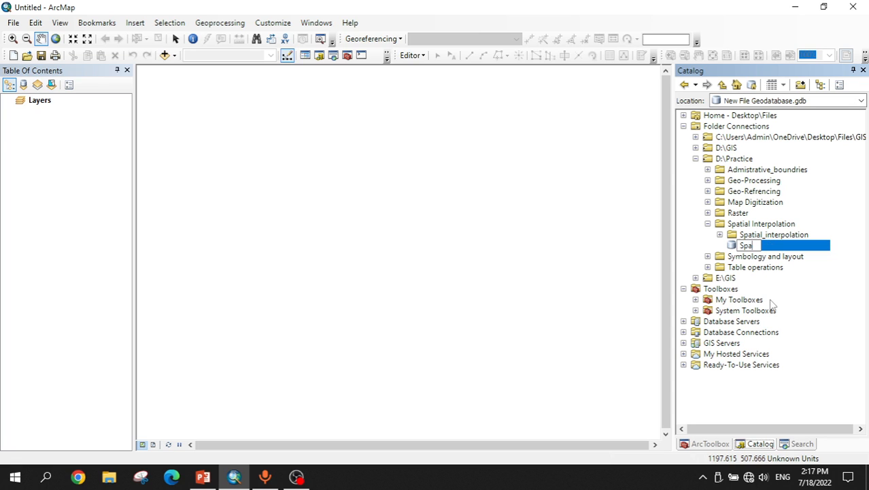
pyautogui.write('tial Interpolation')
pyautogui.press('Return')
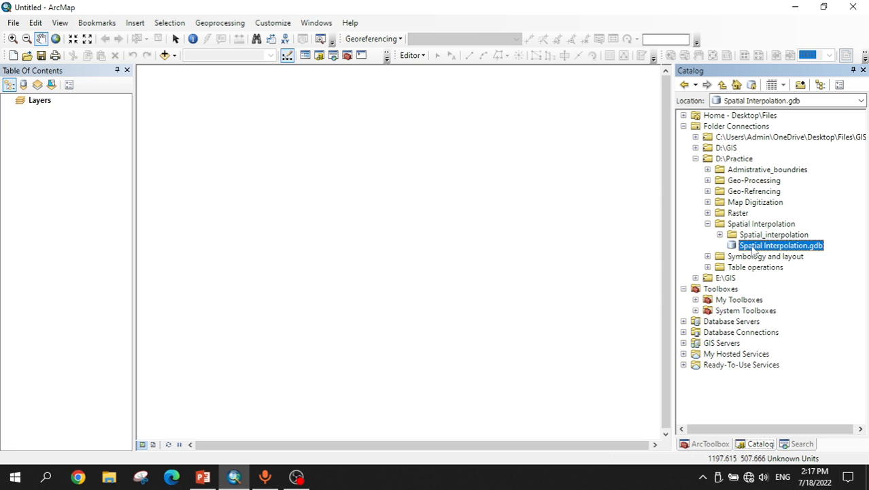
# Step: Make Spatial Interpolation.gdb the default geodatabase and expand the Spatial_interpolation subfolder
pyautogui.rightClick(754, 251)
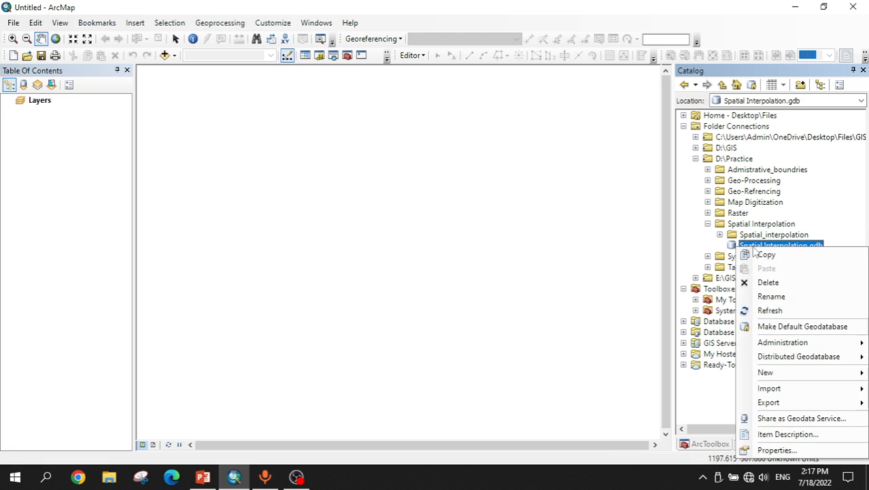
pyautogui.click(787, 329)
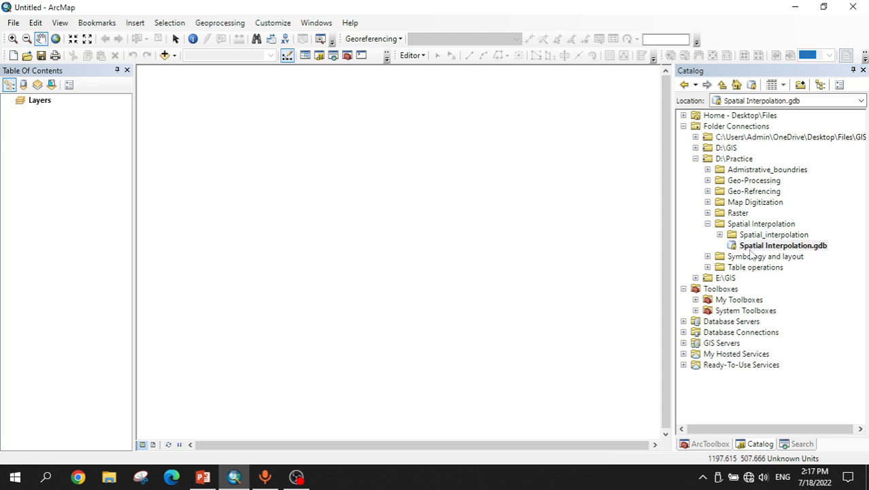
pyautogui.click(719, 235)
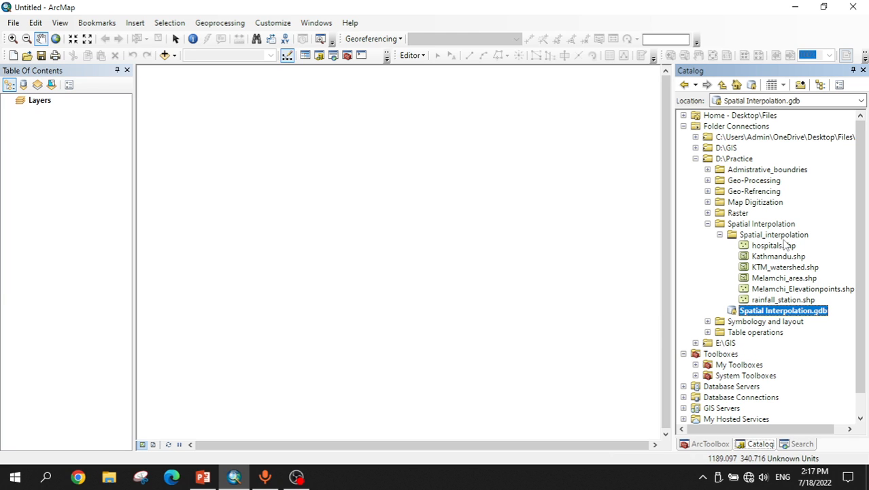
# Step: Switch to PowerPoint to review the Theissen Polygon slide and return to ArcMap
pyautogui.click(203, 476)
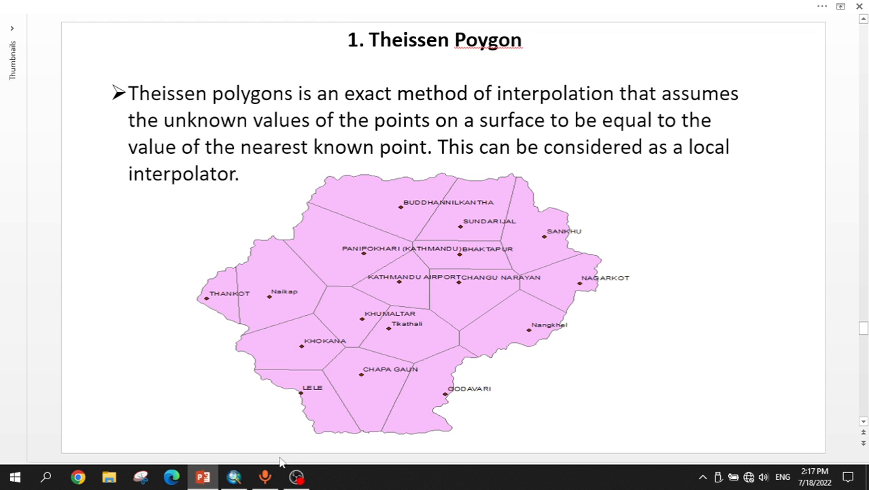
pyautogui.click(237, 479)
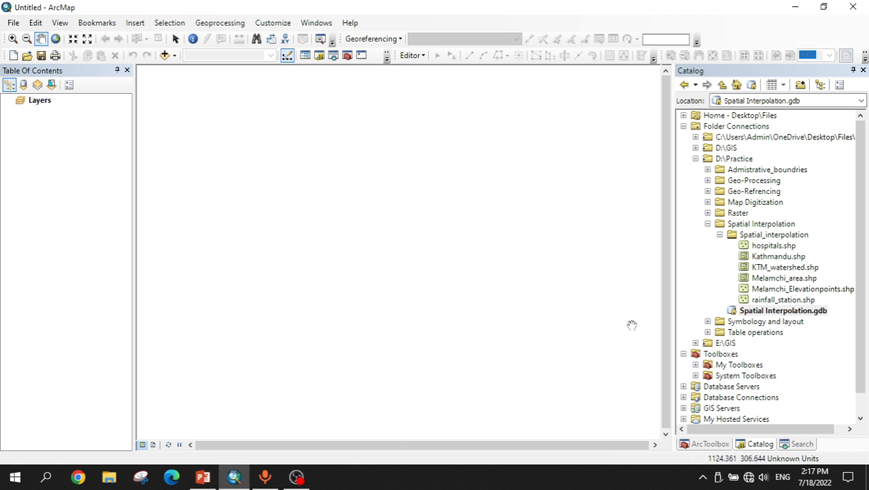
# Step: Add the KTM_watershed and rainfall_station shapefiles to the map
pyautogui.click(778, 272)
pyautogui.moveTo(777, 272); pyautogui.dragTo(369, 255)
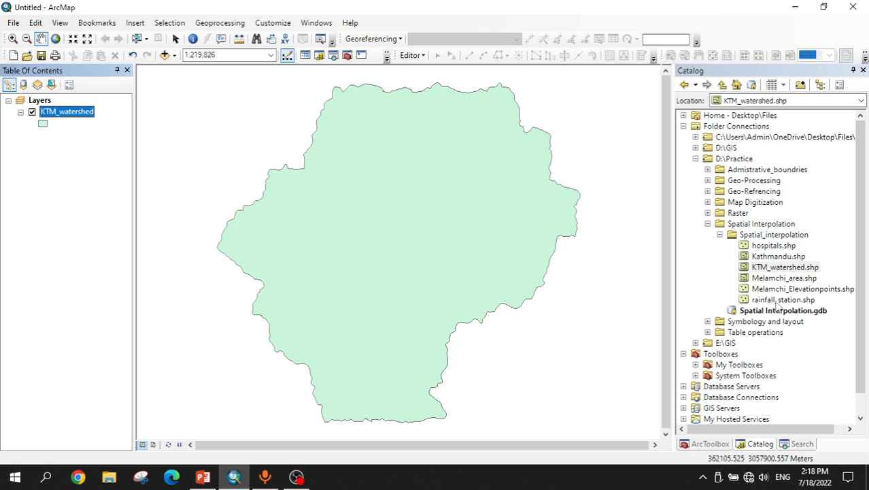
pyautogui.moveTo(773, 303)
pyautogui.mouseDown()
pyautogui.moveTo(501, 310)
pyautogui.moveTo(380, 303)
pyautogui.mouseUp()
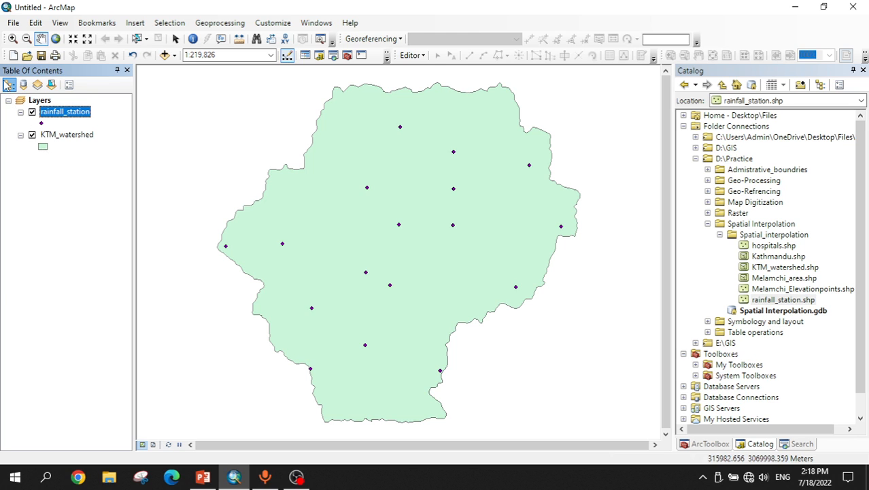
pyautogui.click(23, 85)
pyautogui.click(9, 85)
pyautogui.click(53, 182)
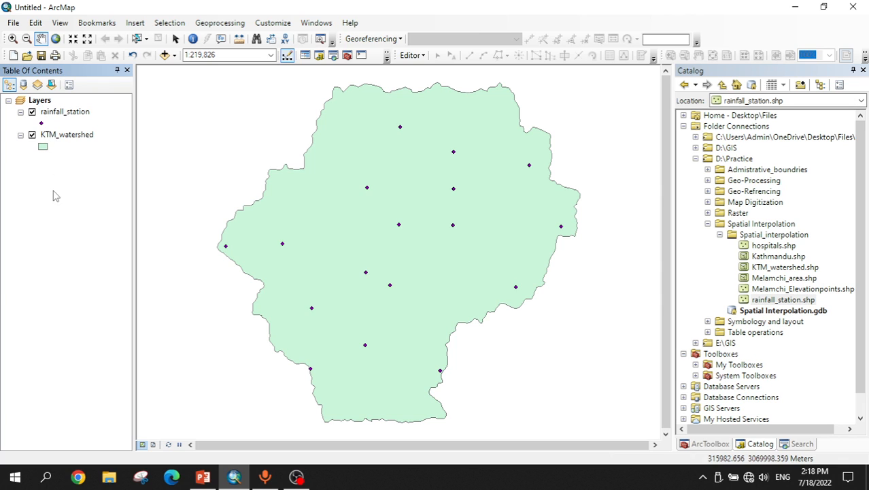
# Step: Change the KTM_watershed layer symbol to Hollow
pyautogui.click(42, 148)
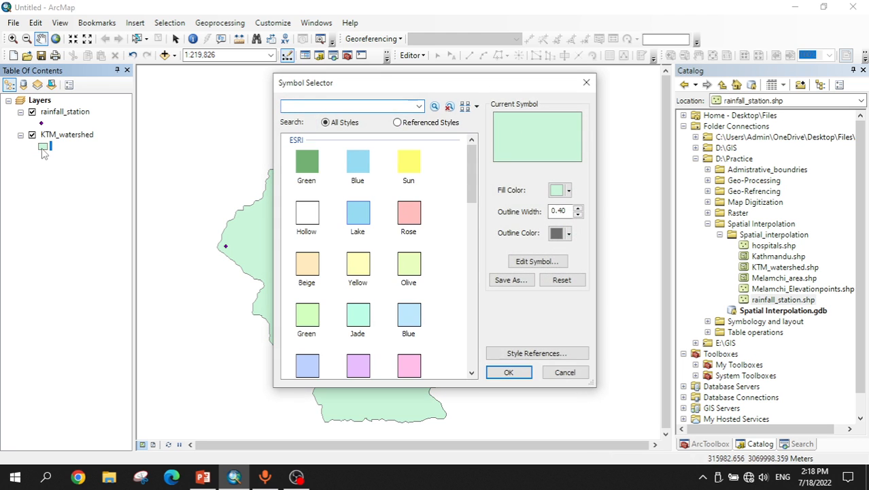
pyautogui.click(304, 229)
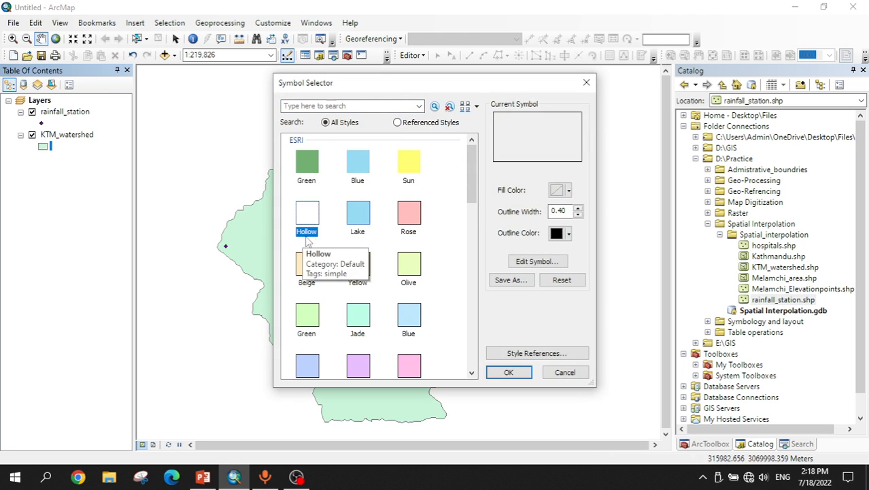
pyautogui.click(514, 373)
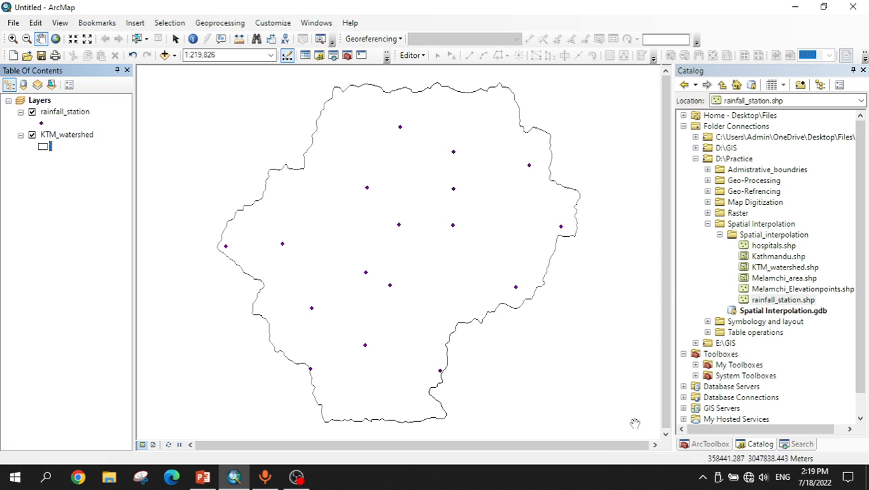
# Step: Search for Thiessen and open the Create Thiessen Polygons tool
pyautogui.click(797, 443)
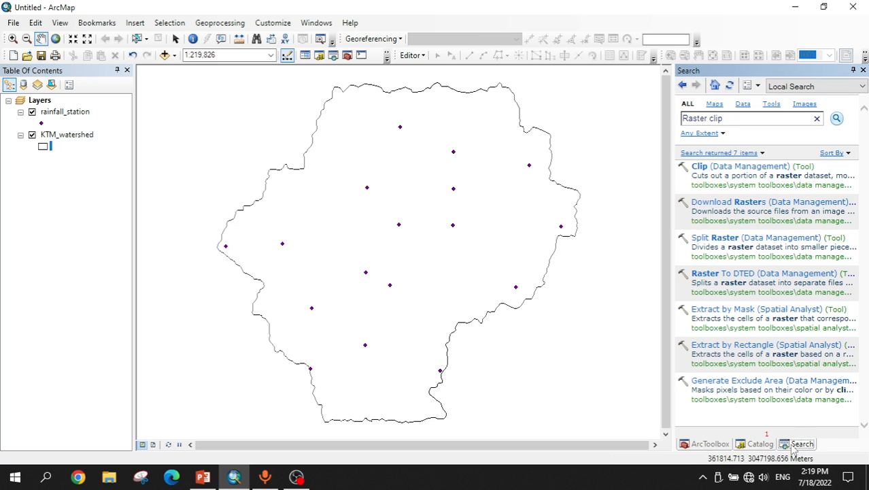
pyautogui.hotkey('ctrl', 'a')
pyautogui.write('T')
pyautogui.press('Return')
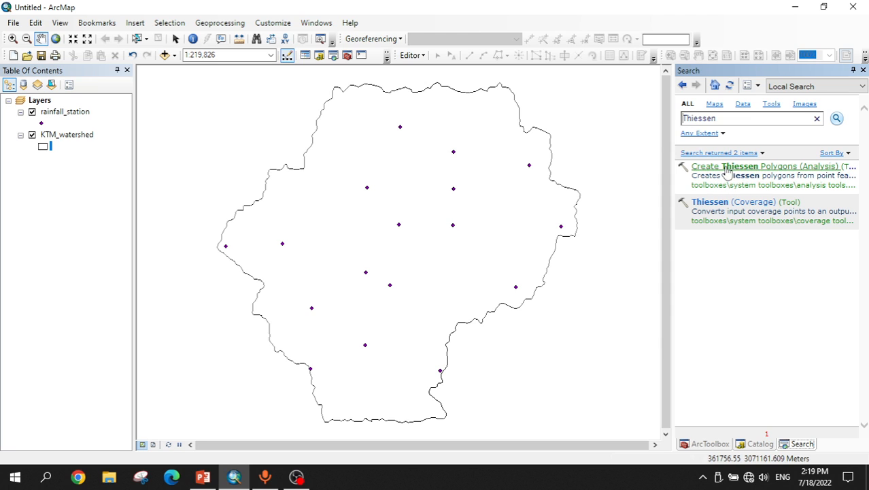
pyautogui.click(756, 166)
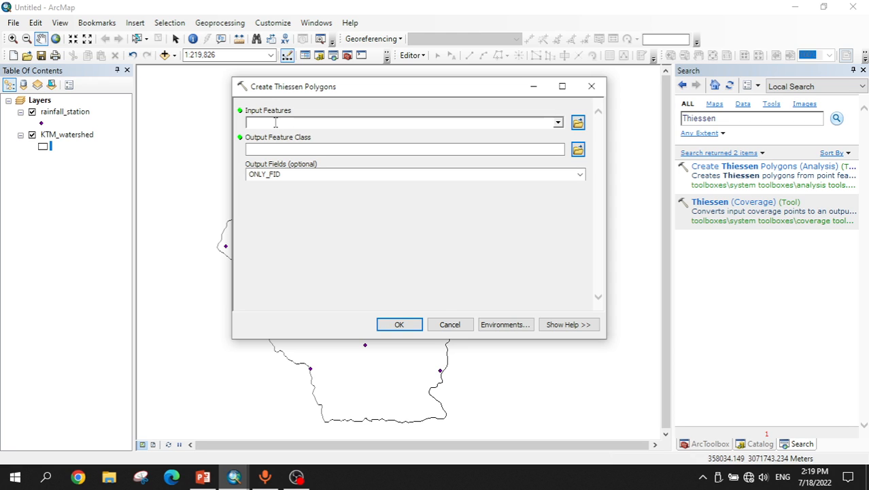
# Step: Set input features to rainfall_station and the output feature class to Rainfall_Thiessen_Kathmandu in Spatial Interpolation.gdb
pyautogui.moveTo(127, 113); pyautogui.dragTo(268, 122)
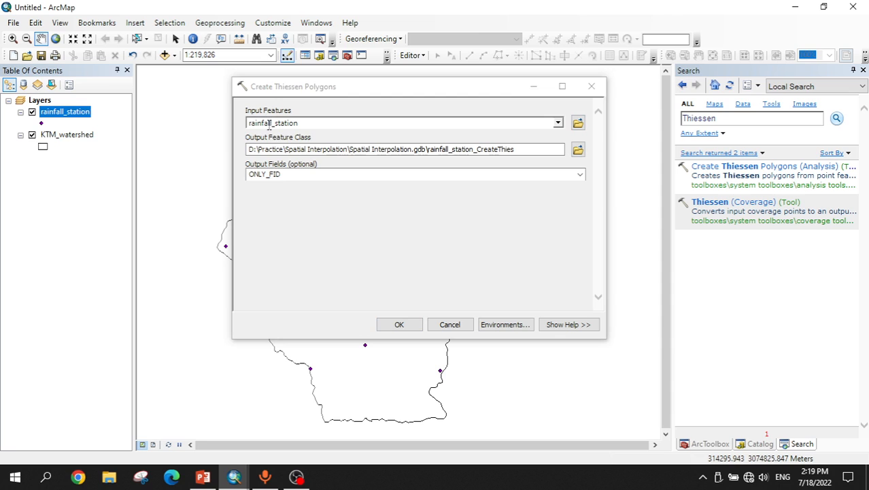
pyautogui.click(543, 149)
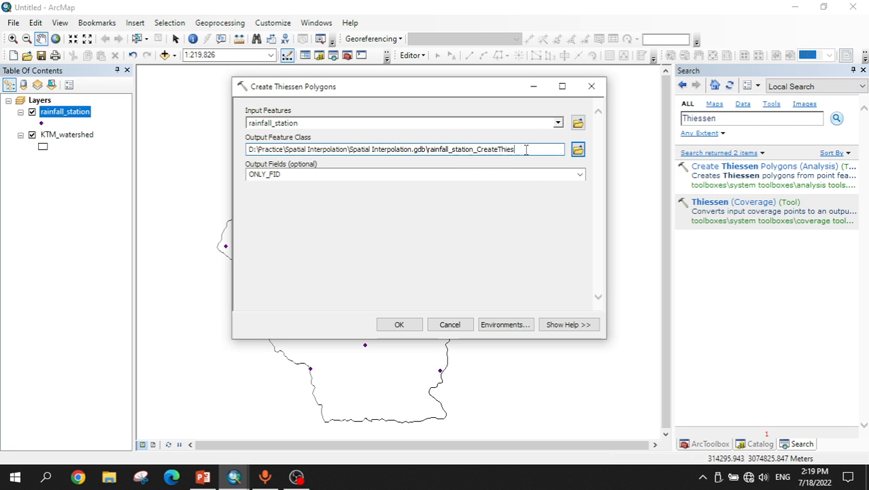
pyautogui.press('BackSpace')
pyautogui.press('BackSpace')
pyautogui.press('BackSpace')
pyautogui.press('BackSpace')
pyautogui.press('BackSpace')
pyautogui.press('BackSpace')
pyautogui.press('BackSpace')
pyautogui.press('BackSpace')
pyautogui.press('BackSpace')
pyautogui.press('BackSpace')
pyautogui.press('BackSpace')
pyautogui.press('BackSpace')
pyautogui.press('BackSpace')
pyautogui.press('BackSpace')
pyautogui.press('BackSpace')
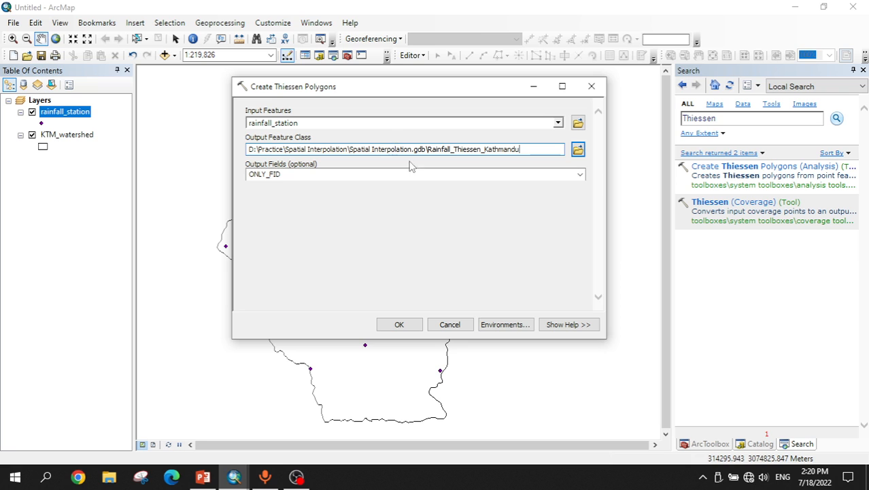
# Step: Set the tool's processing extent environment to Same as layer KTM_watershed
pyautogui.click(501, 327)
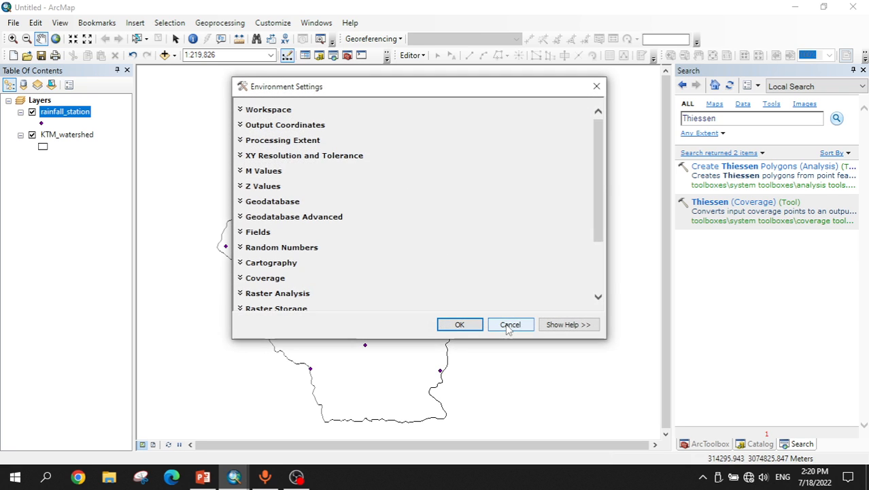
pyautogui.click(243, 140)
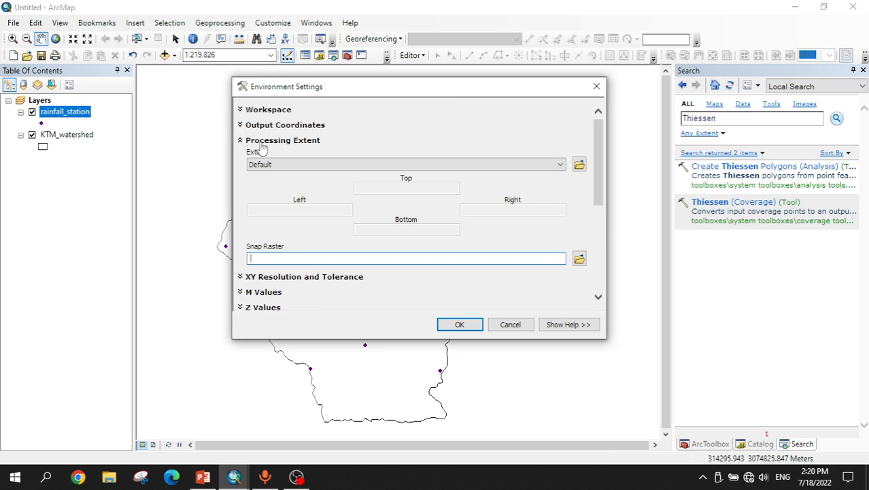
pyautogui.click(305, 163)
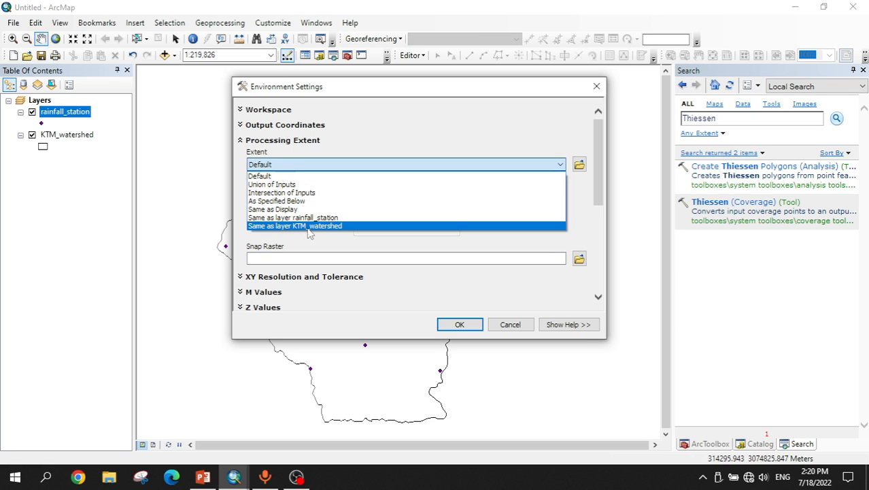
pyautogui.click(308, 227)
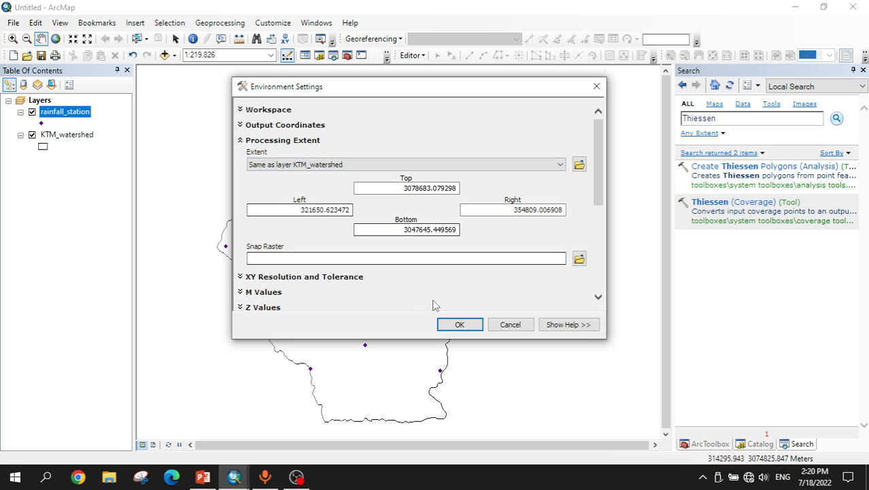
pyautogui.click(454, 325)
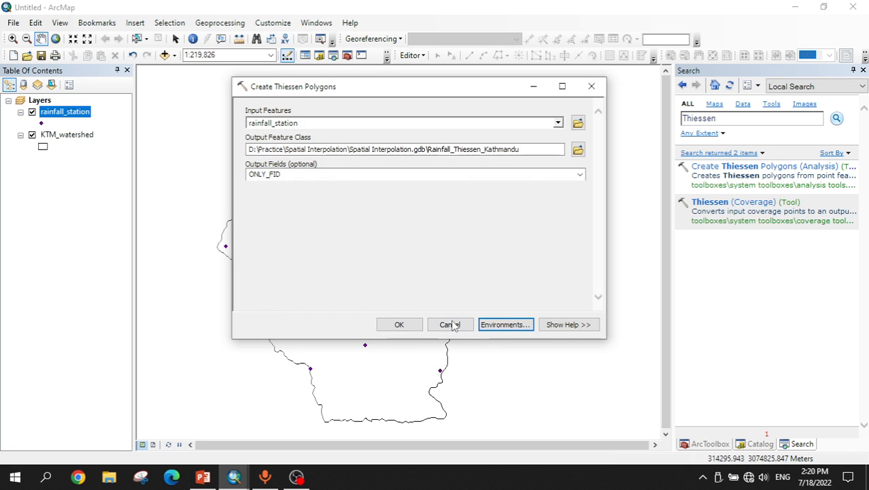
# Step: Run the Create Thiessen Polygons tool
pyautogui.click(399, 325)
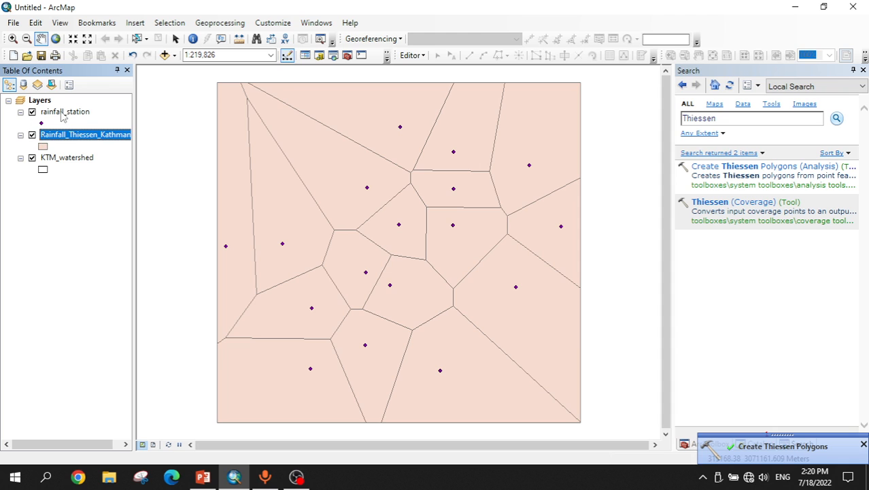
pyautogui.rightClick(62, 114)
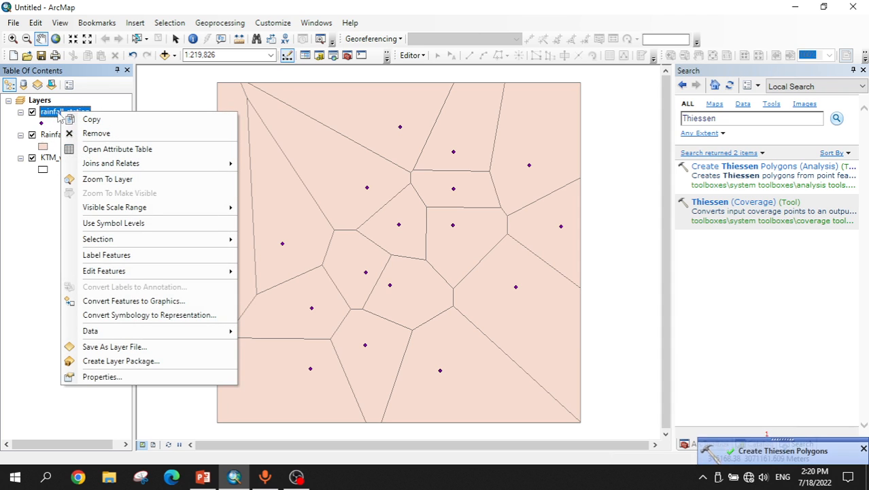
pyautogui.click(38, 239)
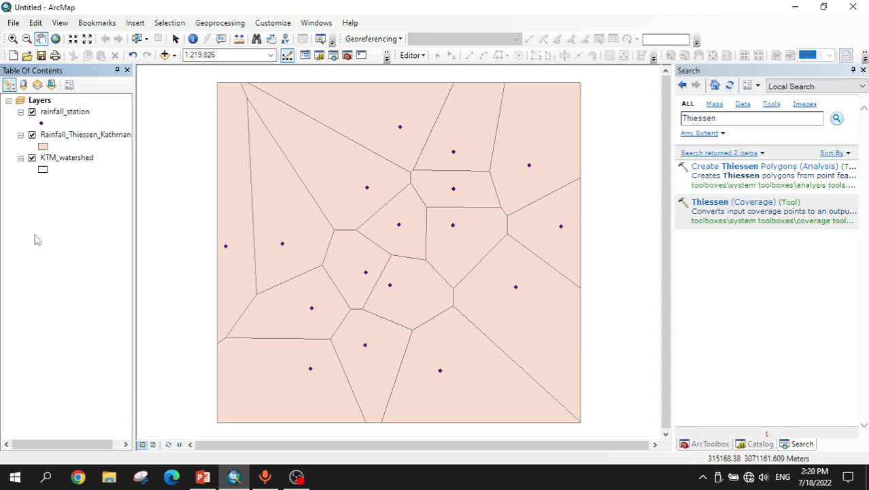
# Step: Label the rainfall_station features on the map and switch the side panel to the Catalog
pyautogui.rightClick(64, 115)
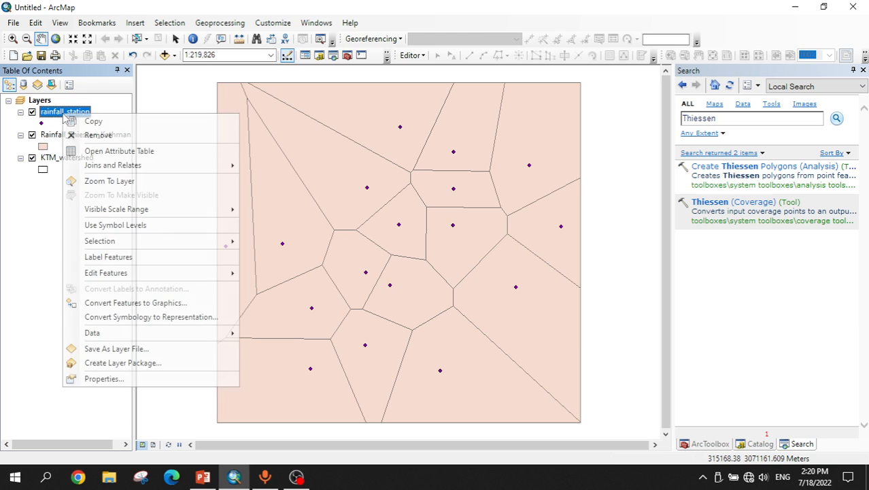
pyautogui.click(95, 257)
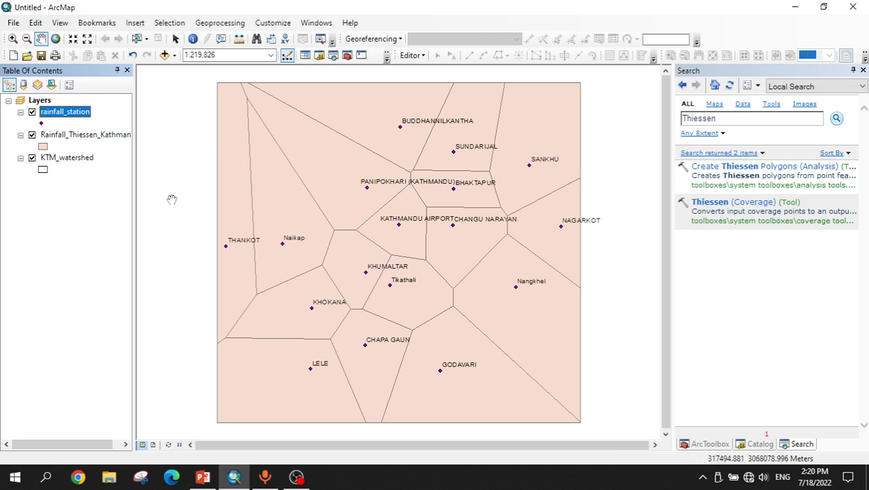
pyautogui.click(760, 444)
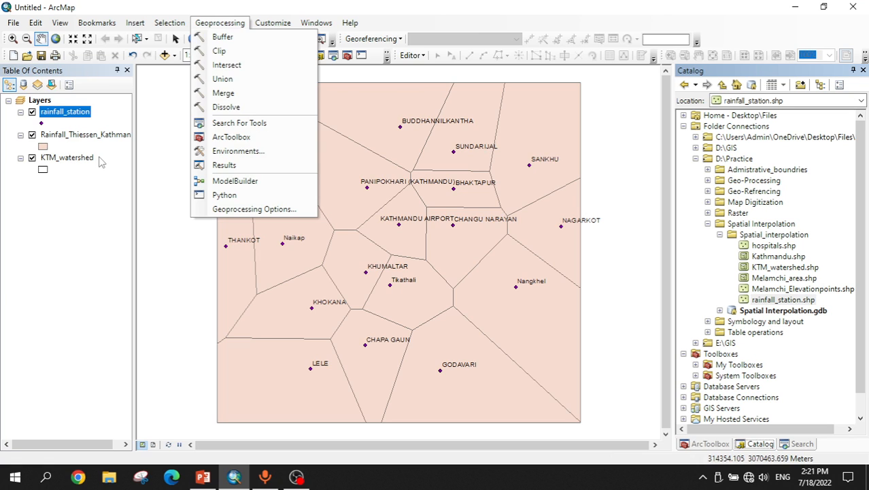
# Step: Clip Rainfall_Thiessen_Kathmandu with KTM_watershed, saving the output as Rainfall_Thiessen_Kathmandu_Clip in Spatial Interpolation.gdb
pyautogui.click(228, 55)
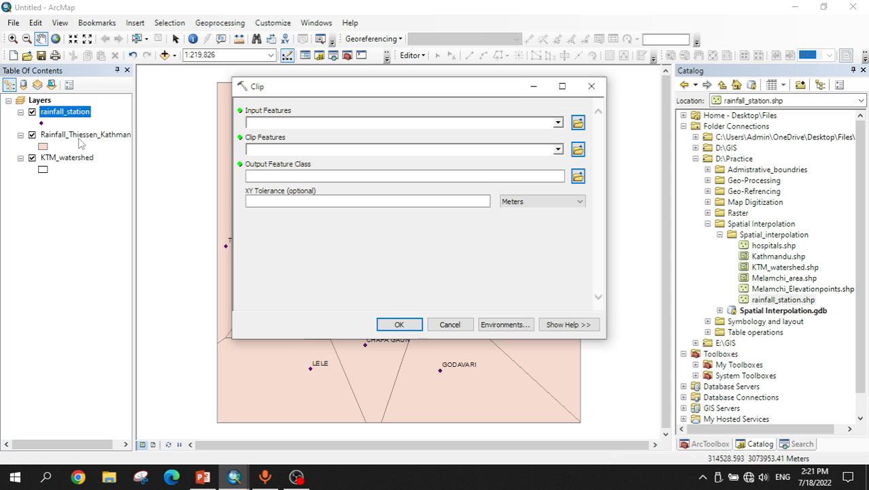
pyautogui.moveTo(87, 141); pyautogui.dragTo(268, 134)
pyautogui.click(109, 139)
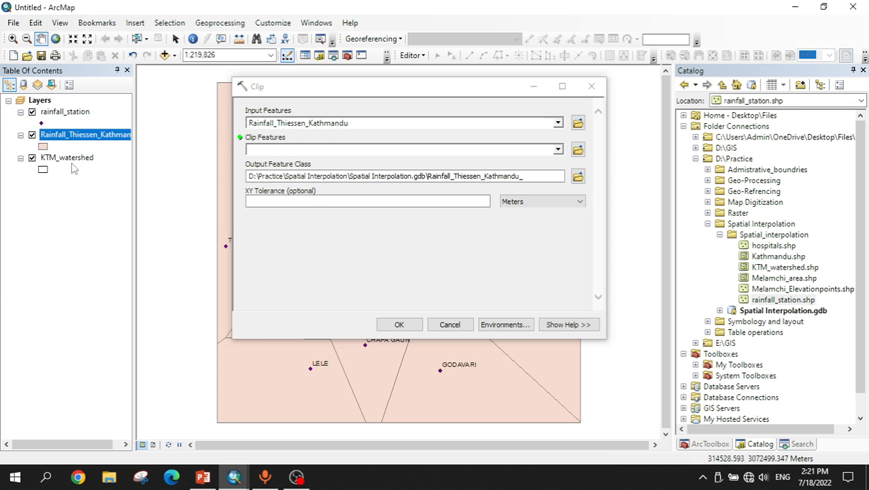
pyautogui.moveTo(68, 162); pyautogui.dragTo(268, 149)
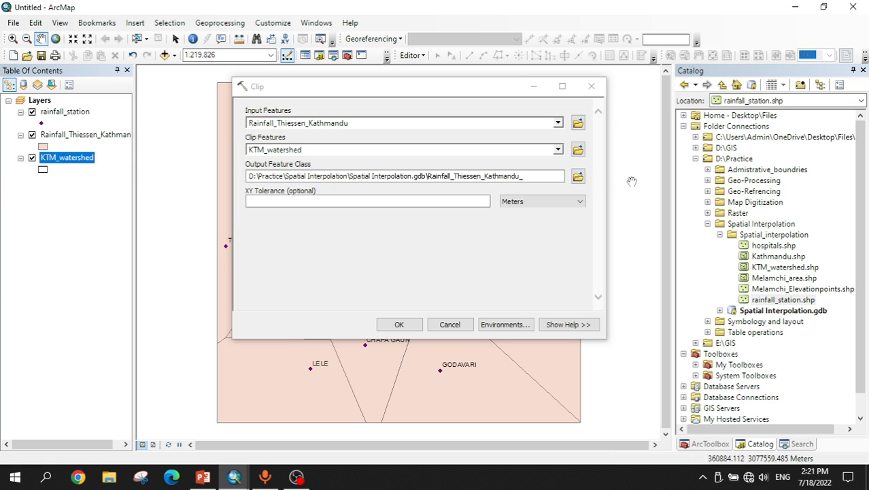
pyautogui.click(531, 179)
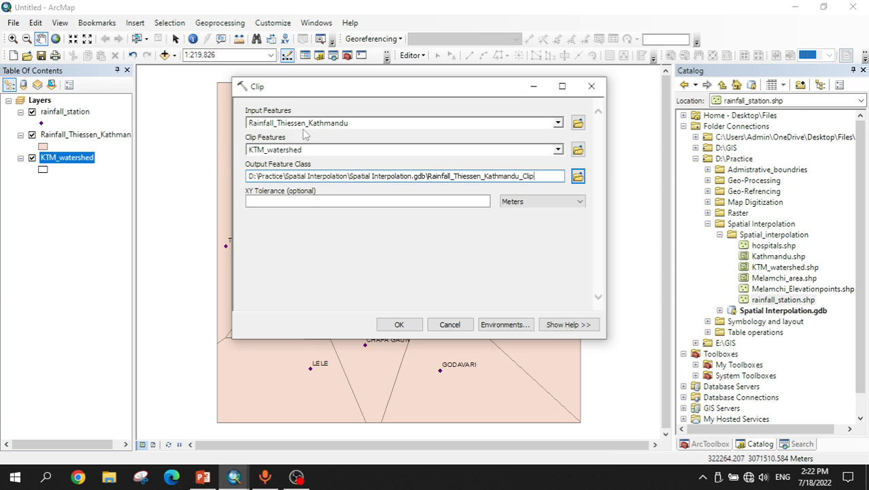
pyautogui.click(399, 324)
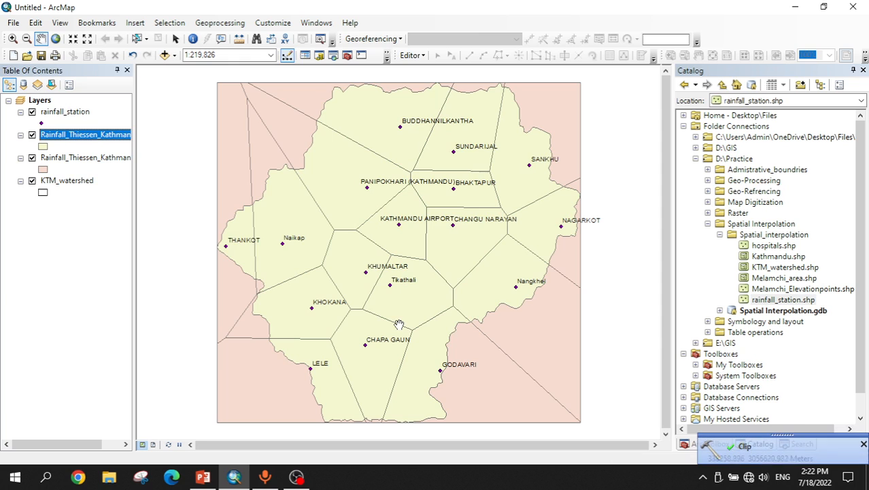
# Step: Hide the unclipped Thiessen layer and open the attribute table of the clipped Thiessen layer
pyautogui.click(32, 158)
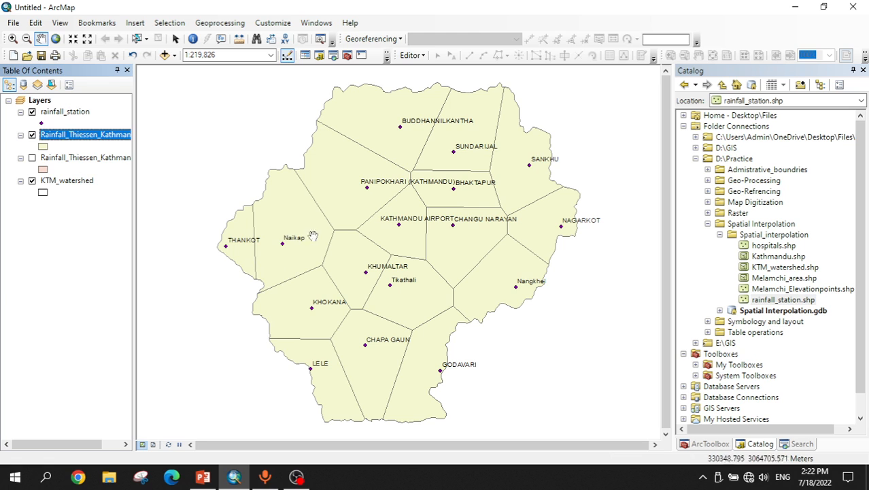
pyautogui.rightClick(77, 136)
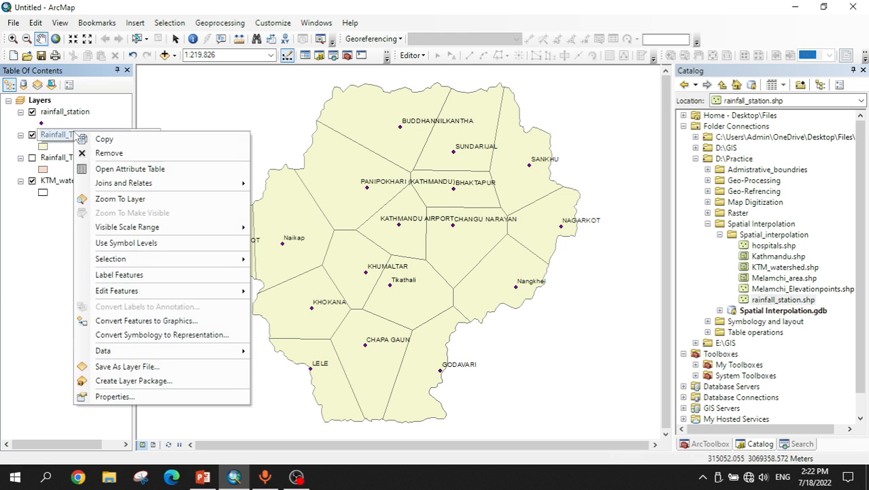
pyautogui.click(101, 167)
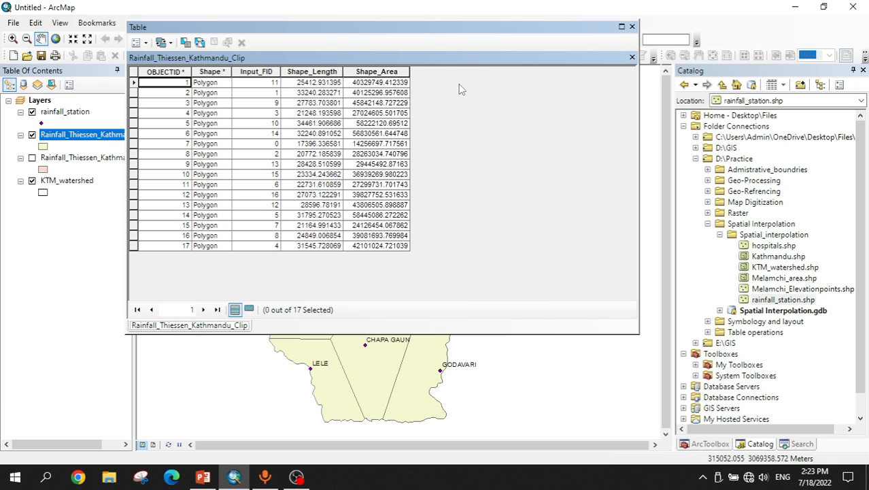
# Step: Add a Short Integer field named Area to the clipped Thiessen polygons' attribute table
pyautogui.moveTo(542, 28); pyautogui.dragTo(654, 59)
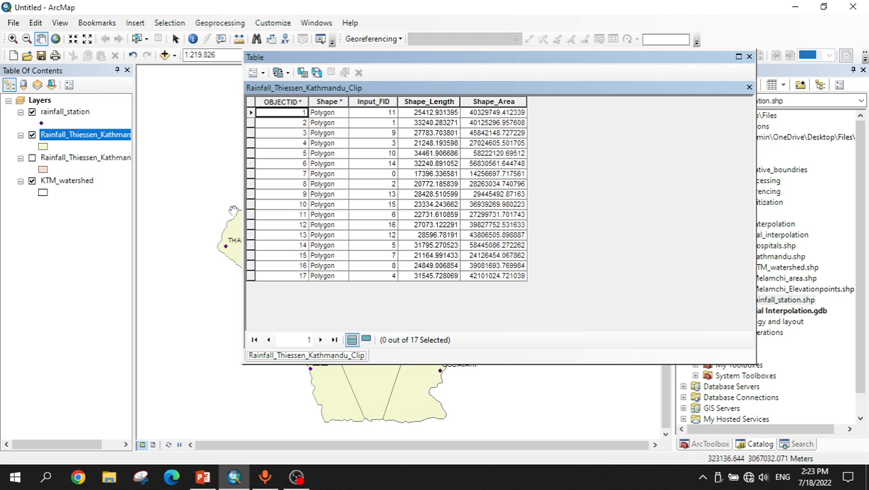
pyautogui.moveTo(371, 61); pyautogui.dragTo(548, 59)
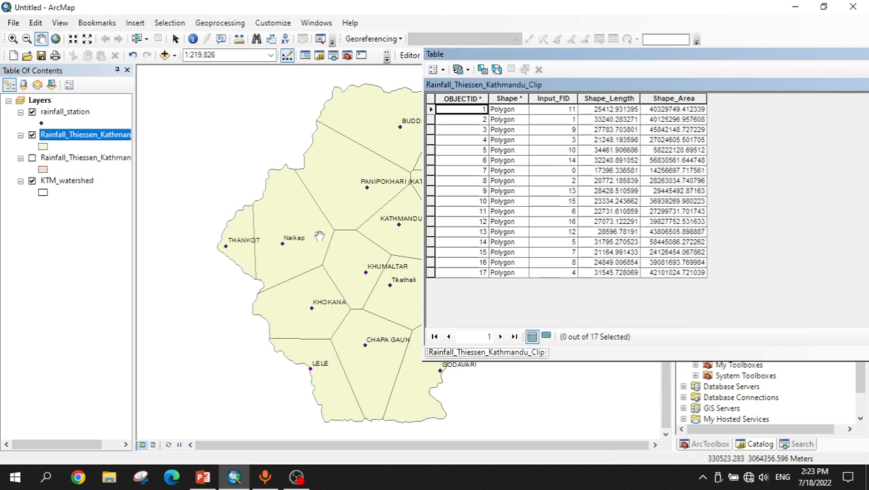
pyautogui.moveTo(505, 54); pyautogui.dragTo(256, 49)
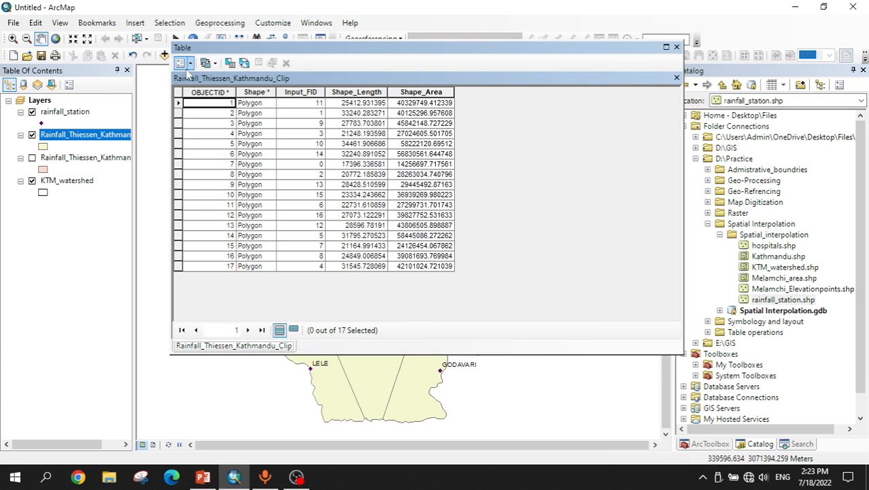
pyautogui.click(182, 64)
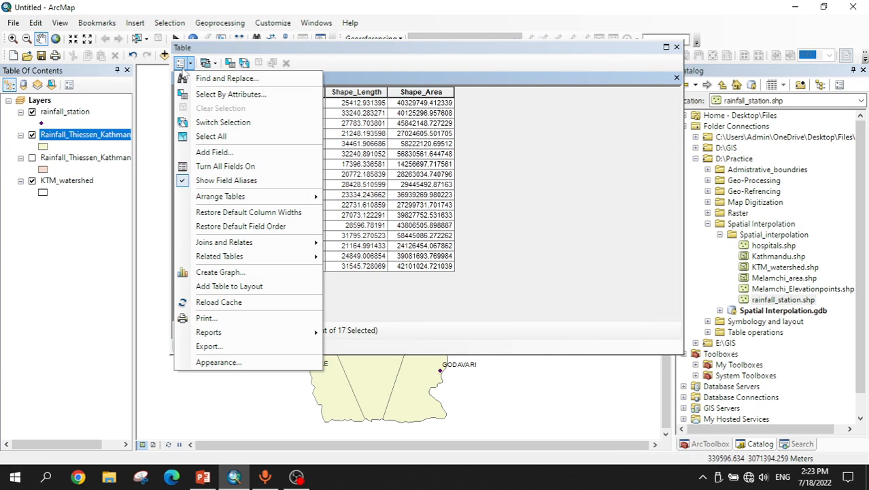
pyautogui.click(219, 156)
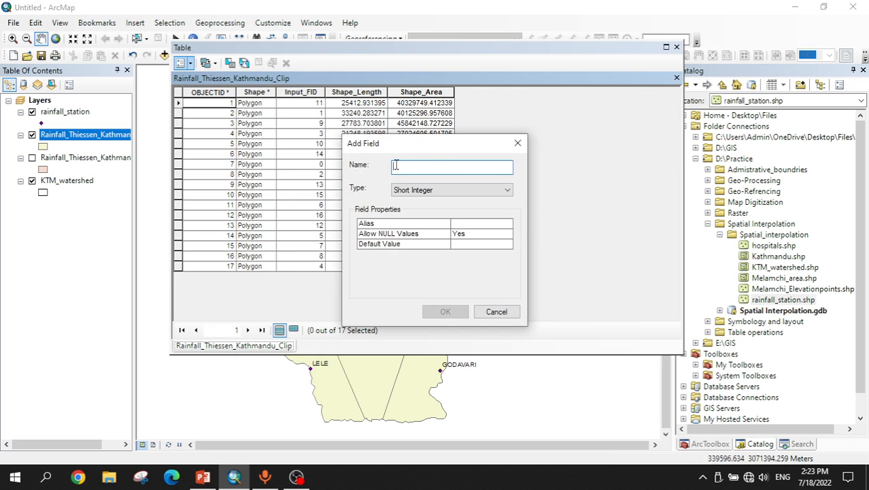
pyautogui.write('Area')
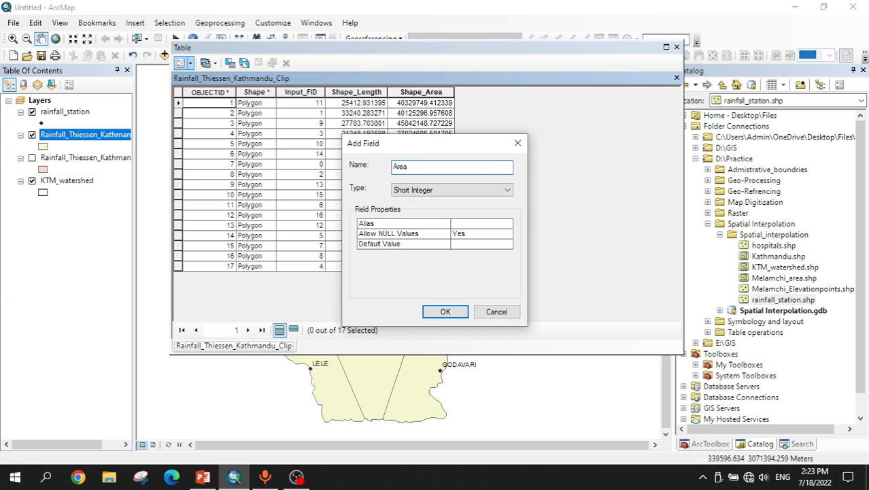
pyautogui.click(436, 189)
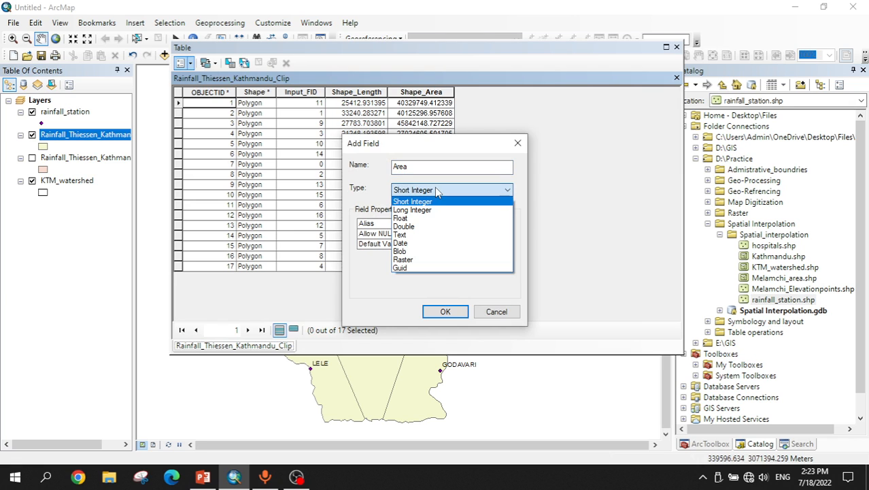
pyautogui.click(412, 202)
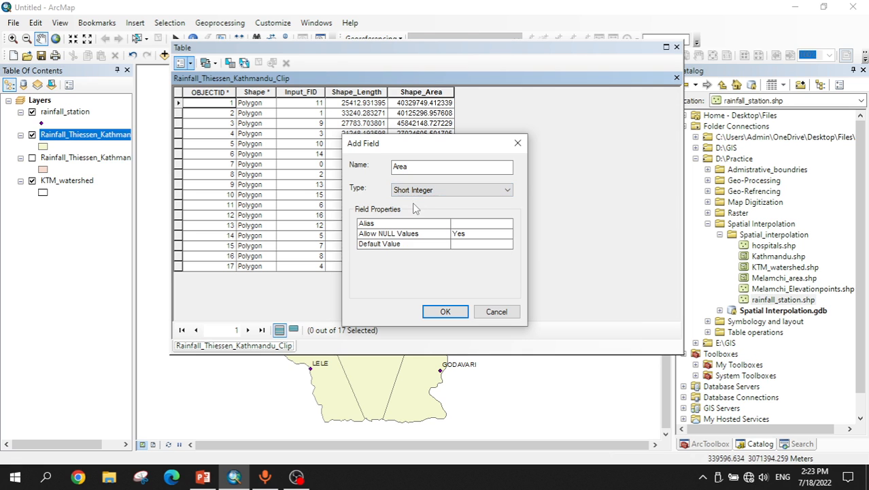
pyautogui.click(444, 311)
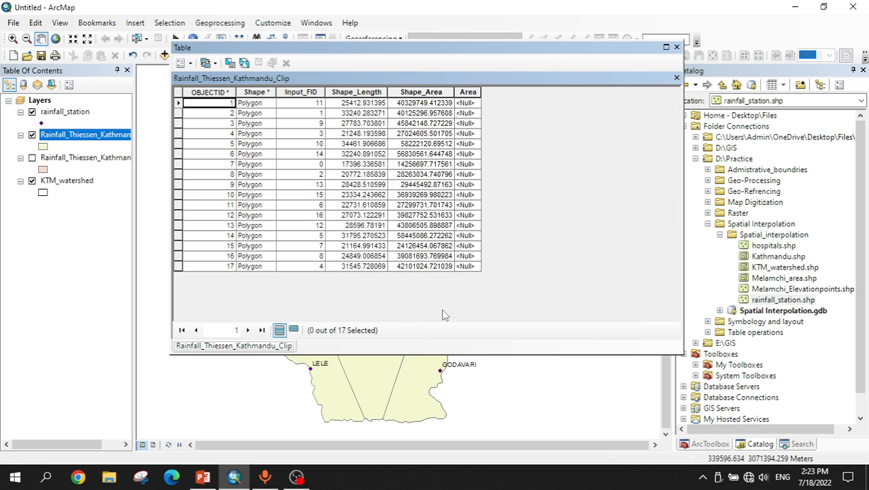
# Step: Calculate geometry for the Area field as polygon area in Square Kilometers using the data source's coordinate system
pyautogui.click(465, 92)
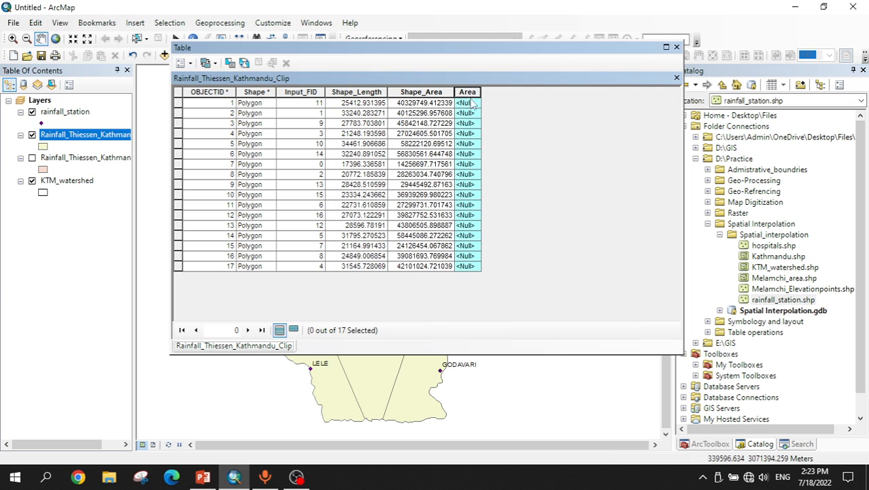
pyautogui.rightClick(469, 94)
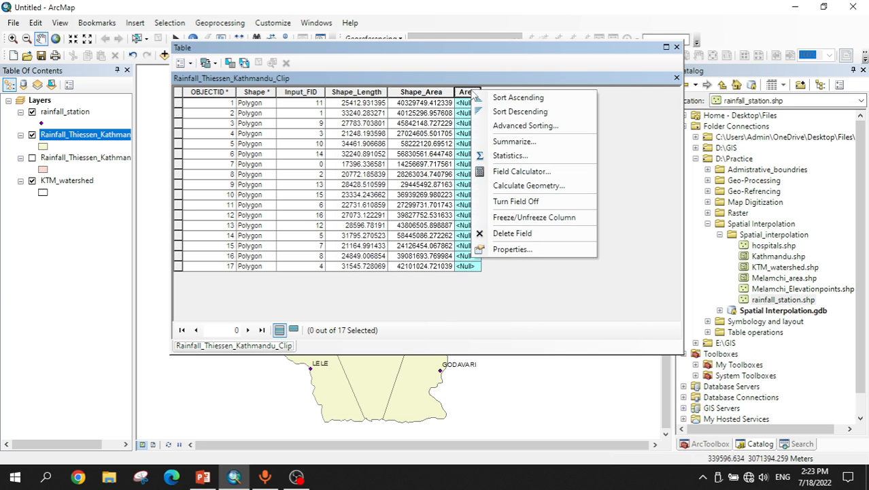
pyautogui.click(514, 187)
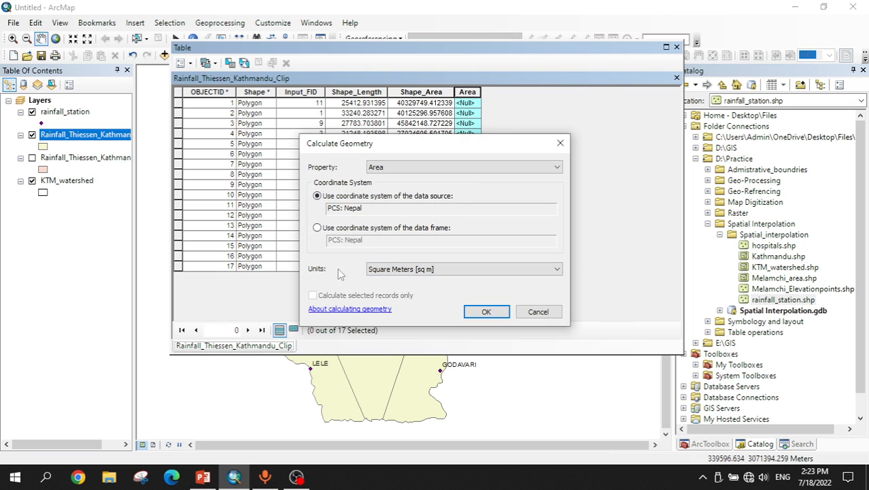
pyautogui.click(408, 270)
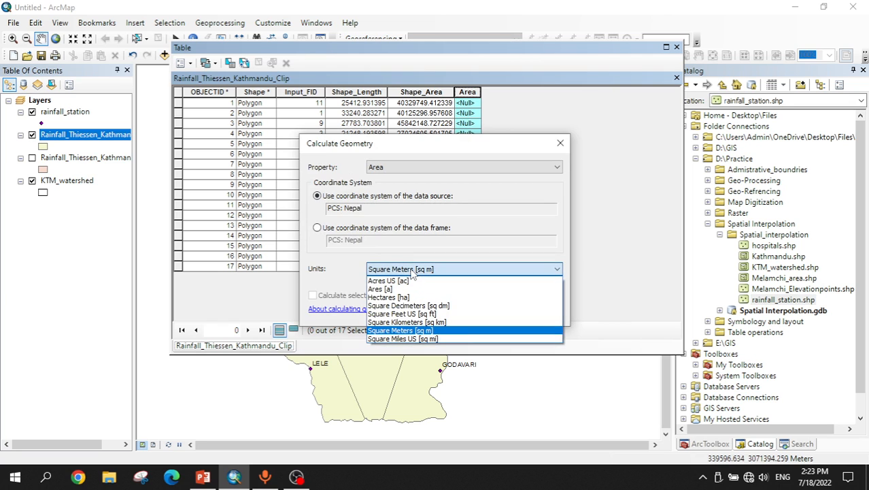
pyautogui.click(412, 322)
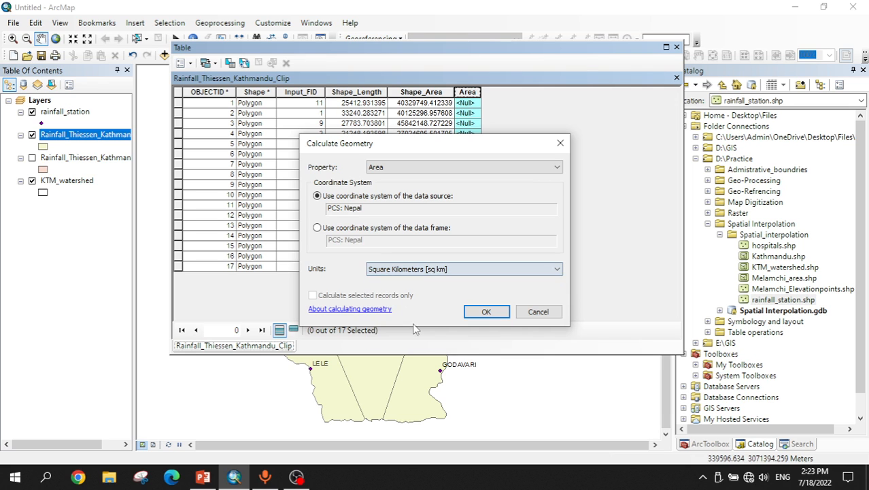
pyautogui.click(487, 311)
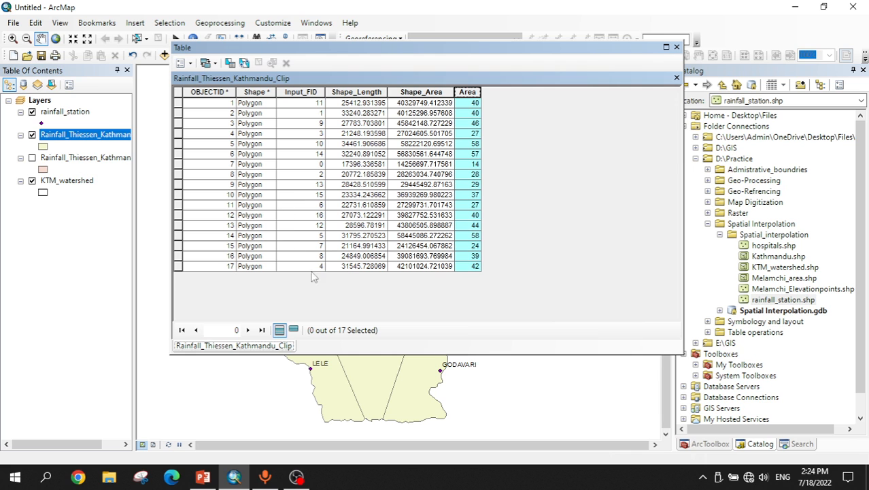
# Step: Select the first table records to highlight their Thiessen polygons on the map
pyautogui.moveTo(515, 56); pyautogui.dragTo(710, 23)
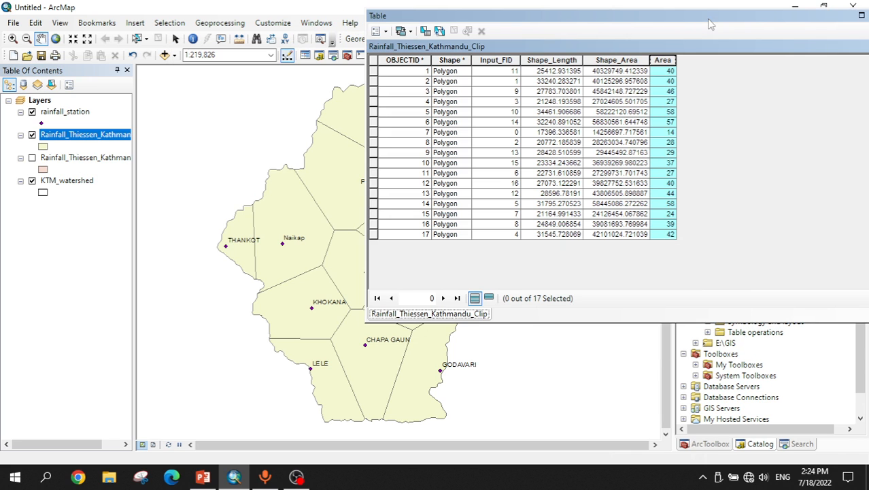
pyautogui.click(376, 72)
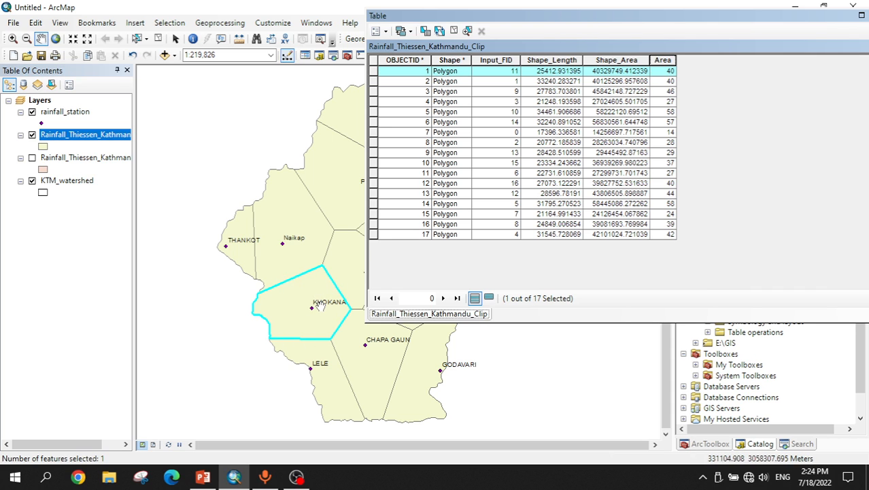
pyautogui.click(374, 81)
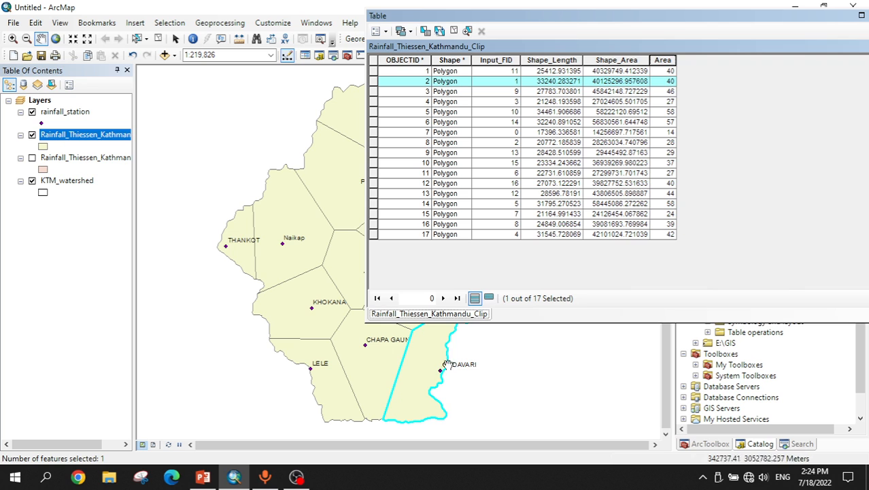
pyautogui.moveTo(573, 19); pyautogui.dragTo(388, 40)
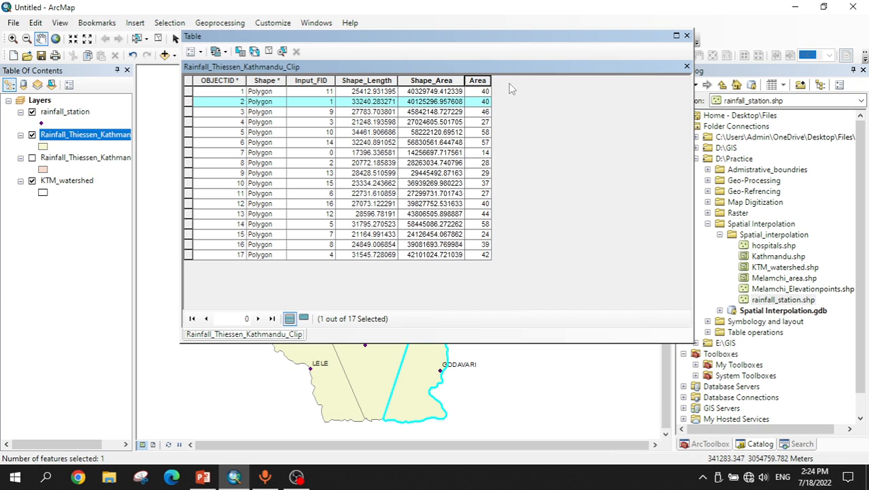
# Step: Add a Float field named Thiessen_Weightage to the clipped Thiessen polygons' attribute table
pyautogui.click(195, 52)
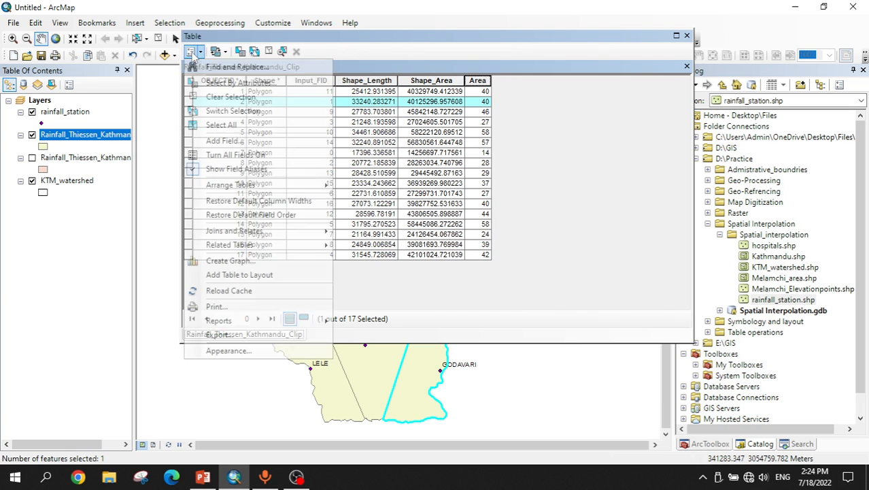
pyautogui.click(222, 142)
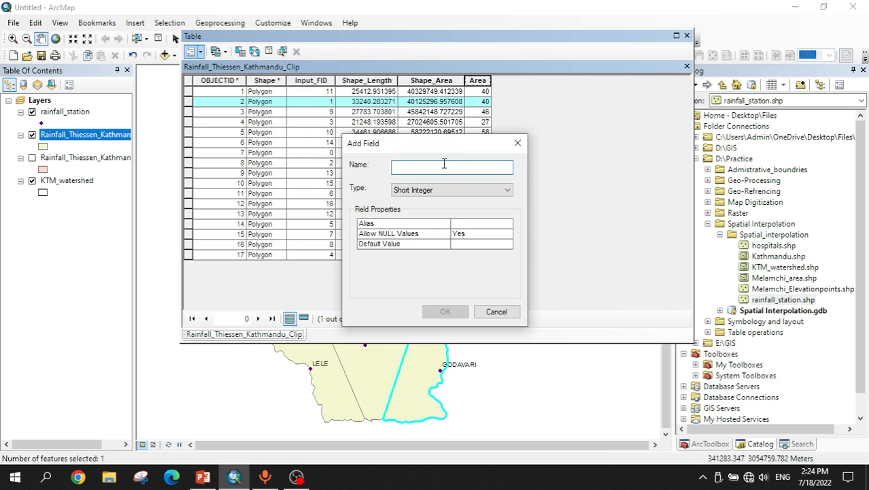
pyautogui.write('The')
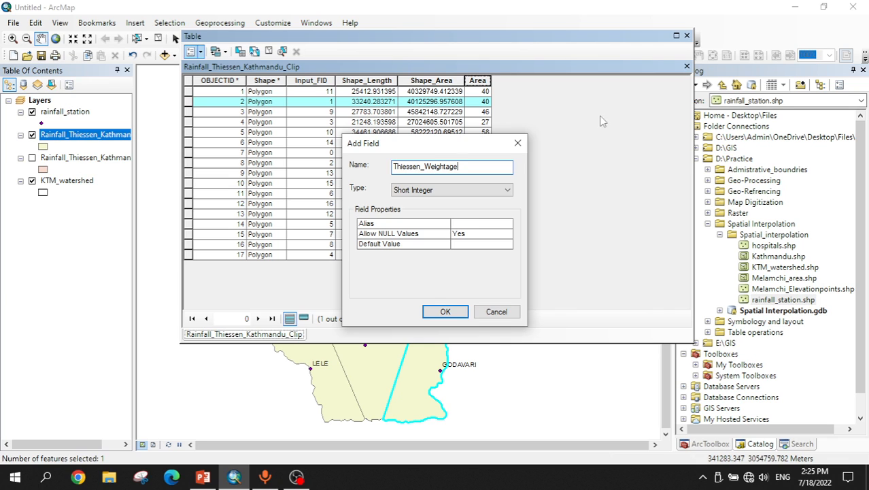
pyautogui.click(461, 192)
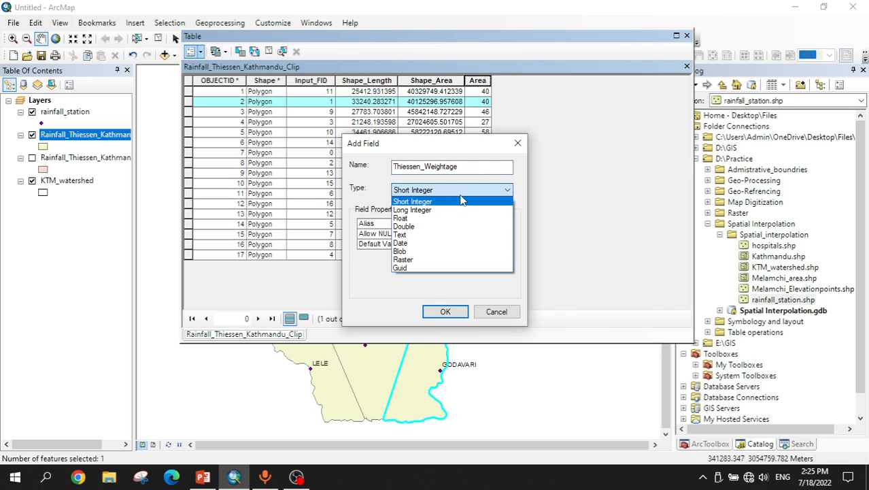
pyautogui.click(419, 218)
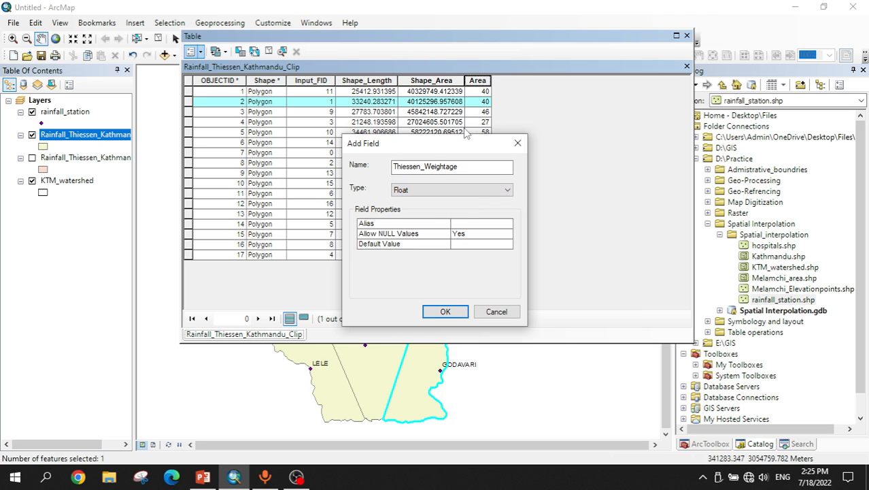
pyautogui.click(445, 313)
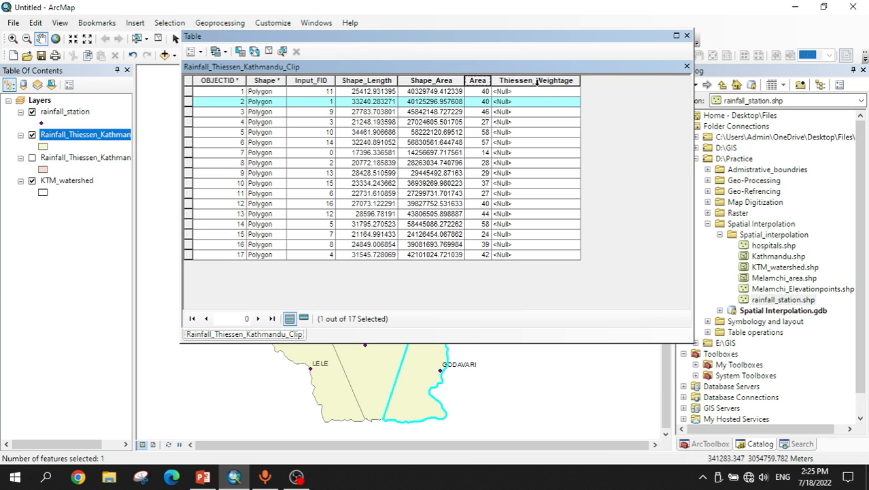
# Step: Clear the record selection and open the statistics of the Area field to read its sum
pyautogui.click(483, 82)
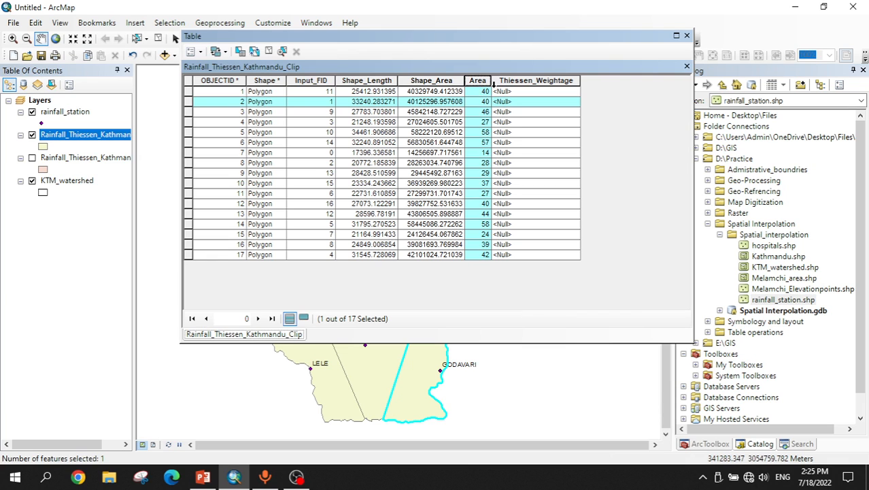
pyautogui.click(267, 55)
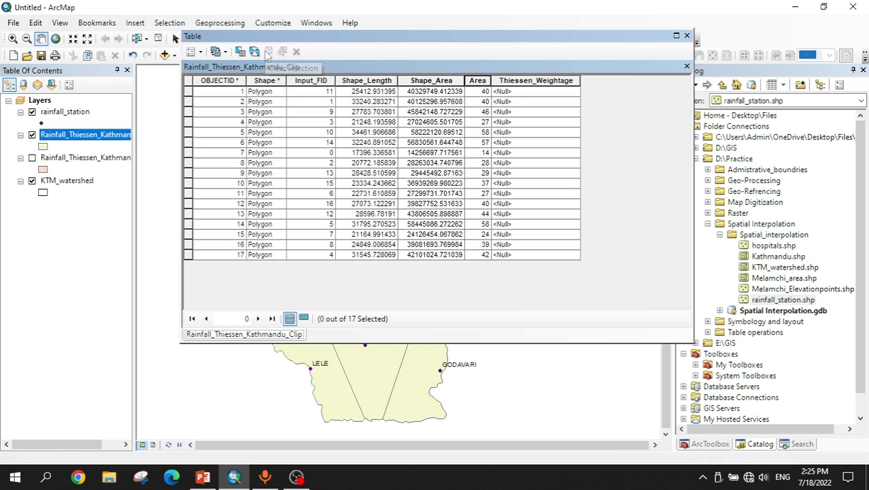
pyautogui.click(478, 81)
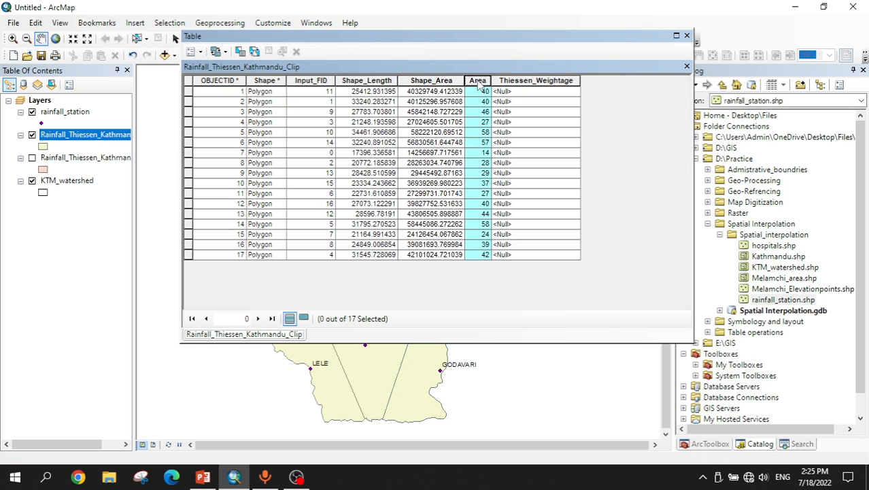
pyautogui.rightClick(480, 82)
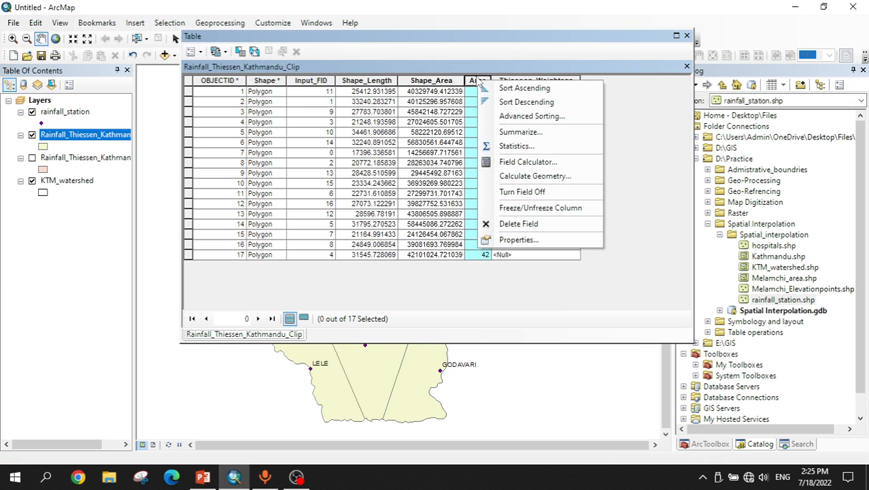
pyautogui.click(515, 146)
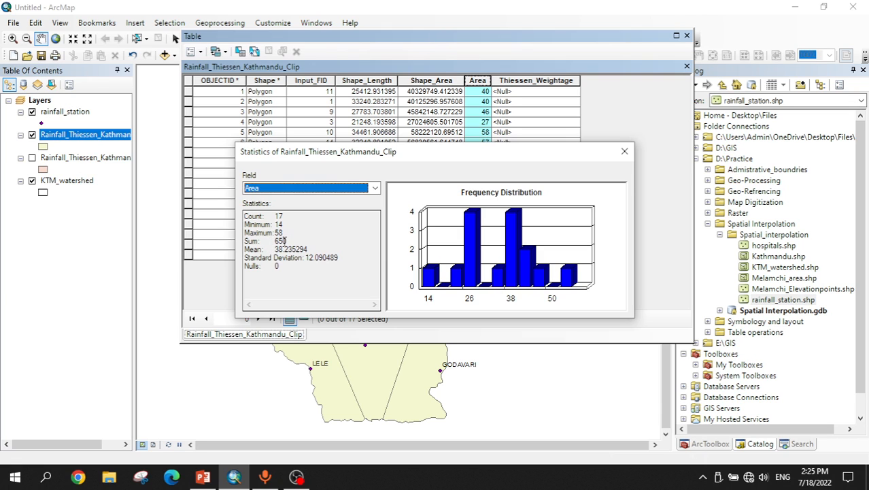
pyautogui.click(287, 239)
pyautogui.moveTo(286, 240); pyautogui.dragTo(274, 241)
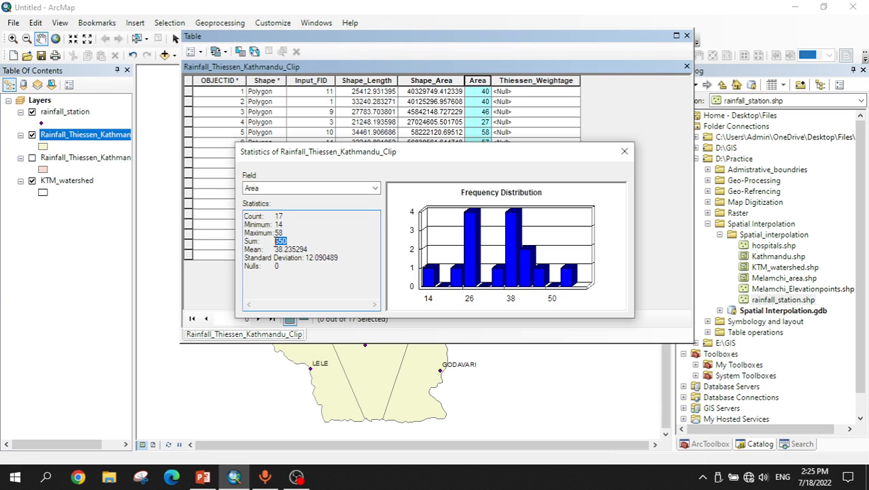
pyautogui.click(277, 242)
pyautogui.moveTo(276, 240); pyautogui.dragTo(291, 238)
pyautogui.click(624, 151)
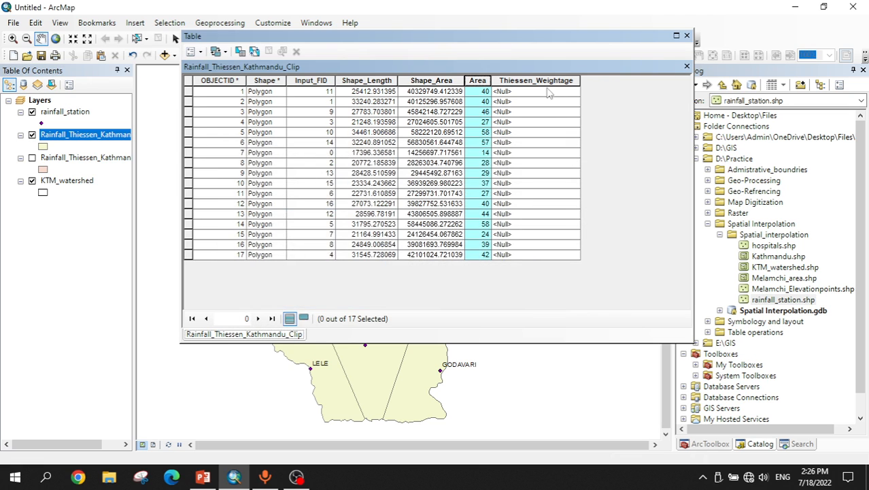
# Step: Calculate the Thiessen_Weightage field as [Area] /650 with the Field Calculator and close the table
pyautogui.click(536, 80)
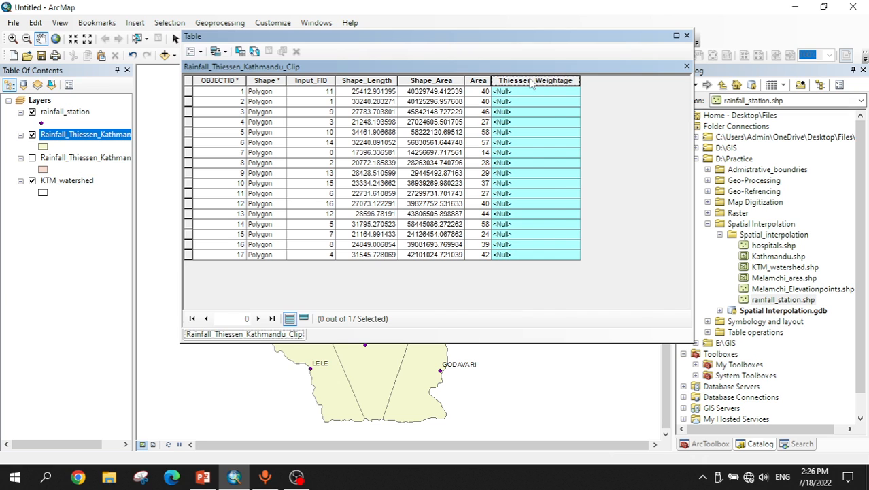
pyautogui.rightClick(531, 79)
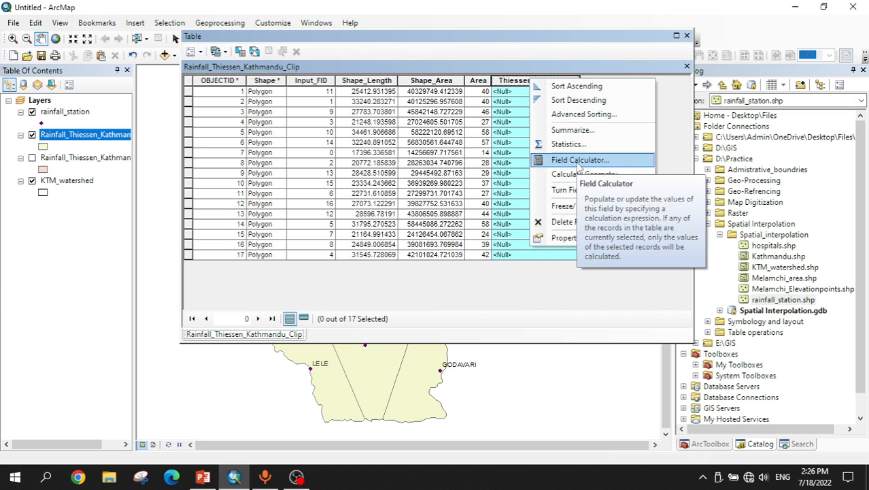
pyautogui.click(578, 162)
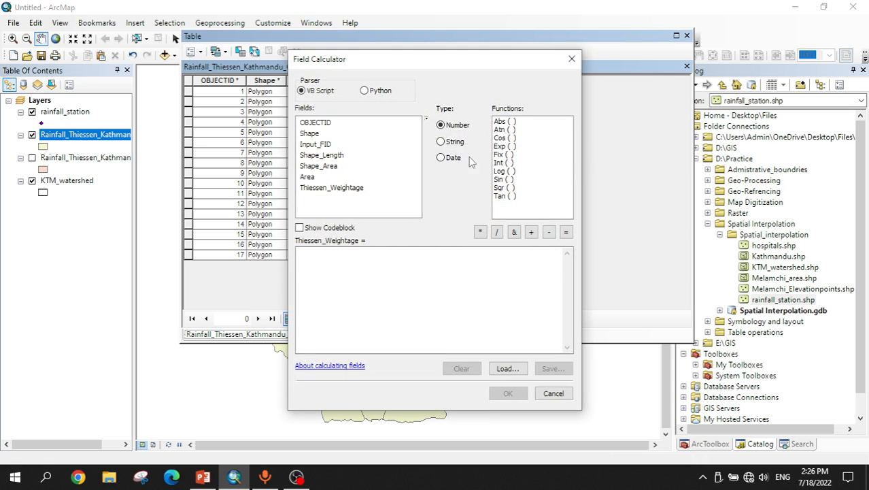
pyautogui.doubleClick(307, 177)
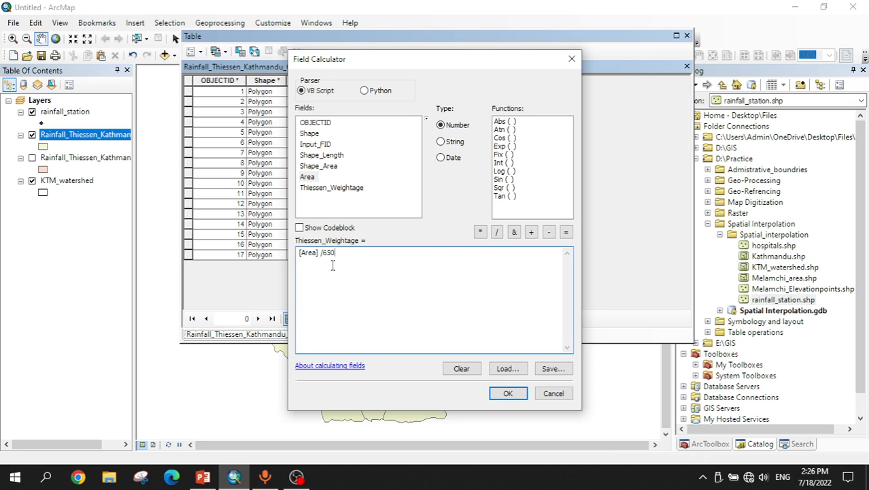
pyautogui.click(508, 394)
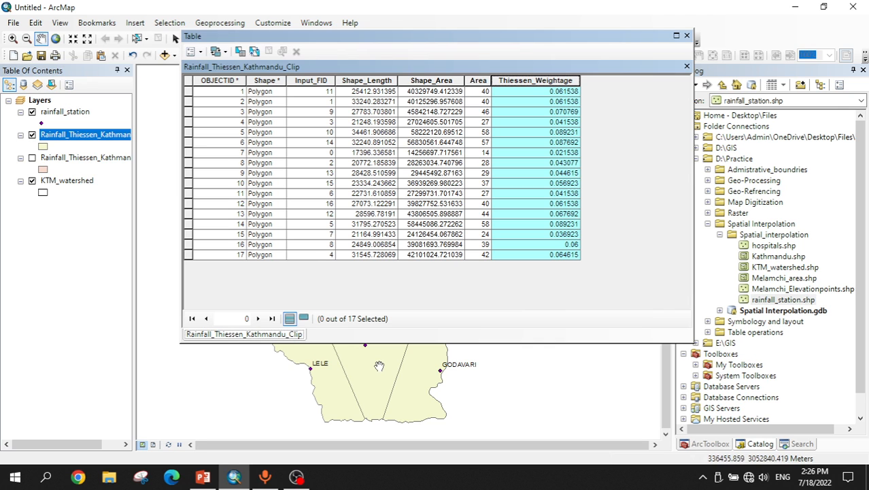
pyautogui.click(687, 36)
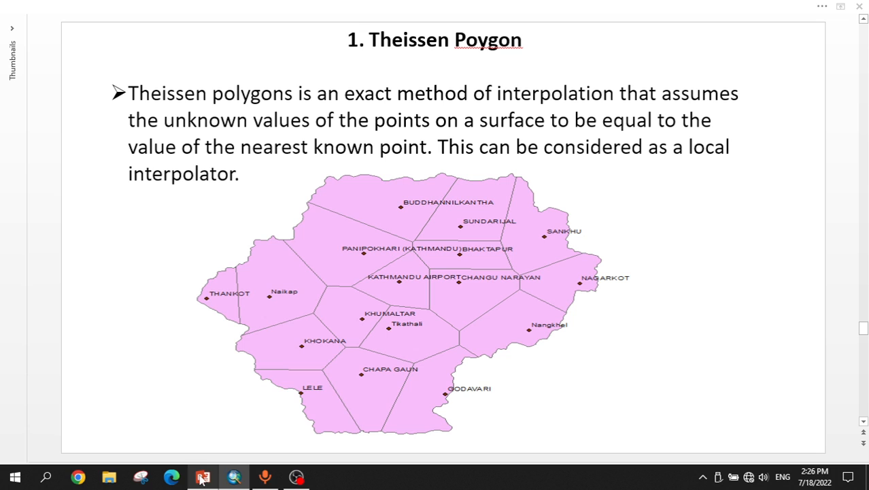
# Step: Switch to the PowerPoint slides, scroll to the Triangulated Irregular Network slide, and return to ArcMap
pyautogui.click(218, 479)
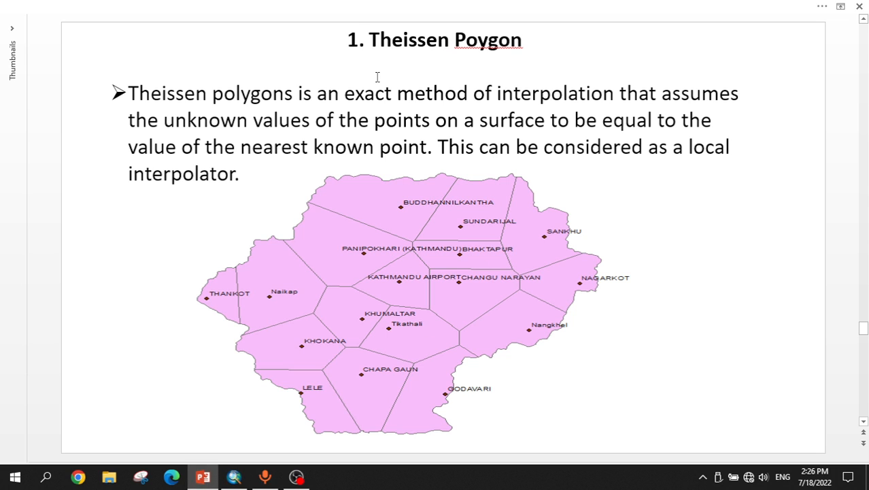
pyautogui.scroll(-1, 378, 77)
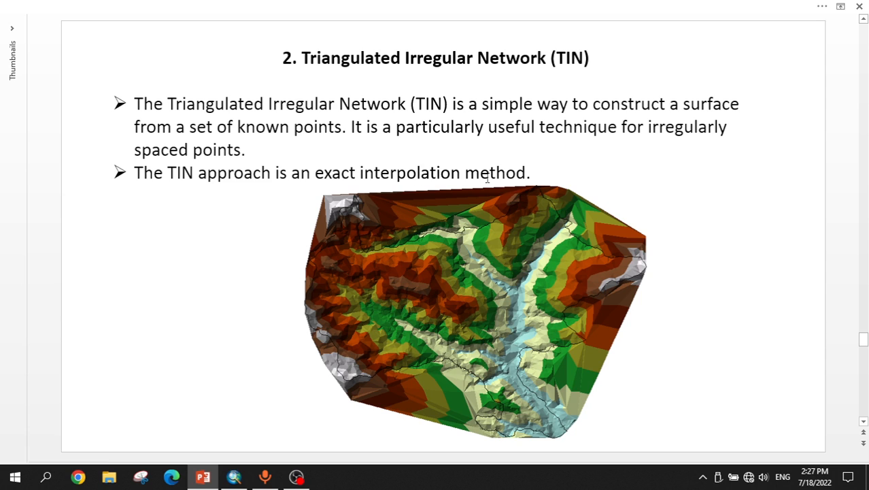
pyautogui.click(234, 476)
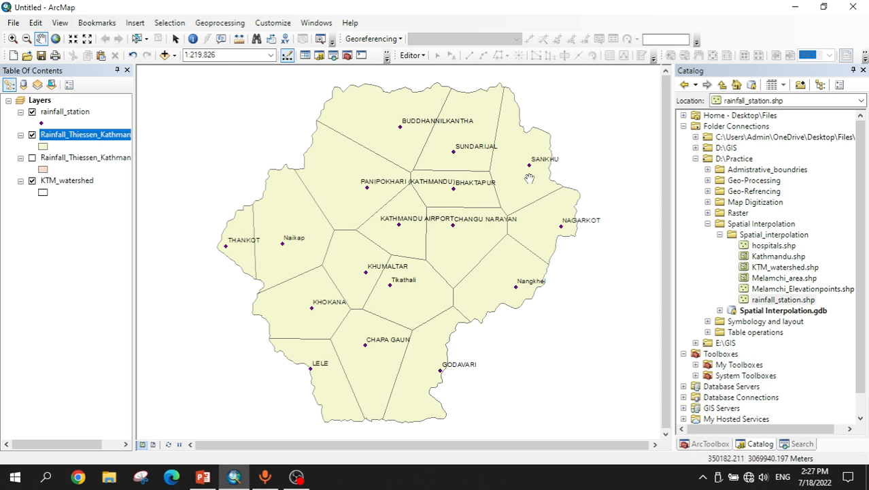
pyautogui.click(202, 477)
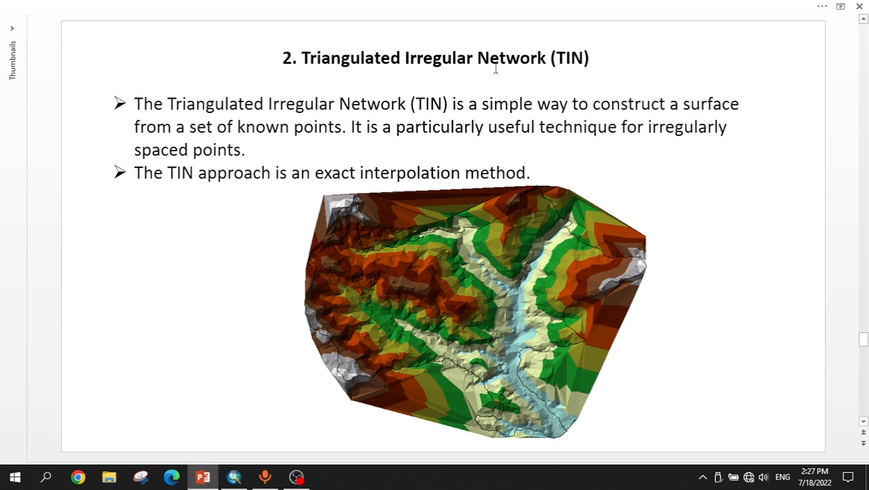
pyautogui.click(234, 477)
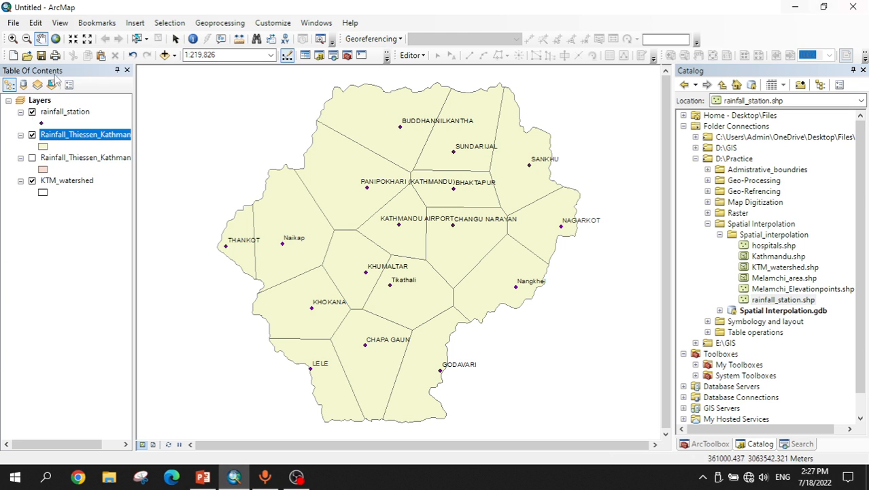
# Step: Hide the existing layers, add the Melamchi_area shapefile to the map and zoom to its extent
pyautogui.click(32, 134)
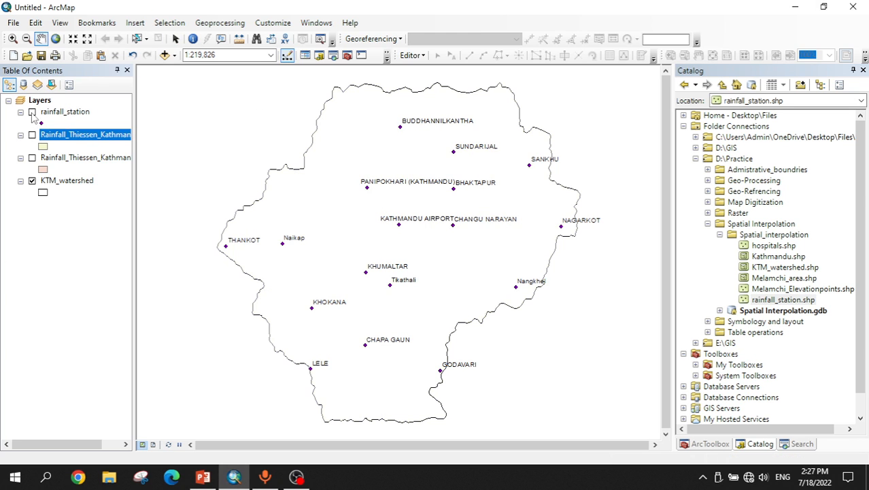
pyautogui.click(32, 181)
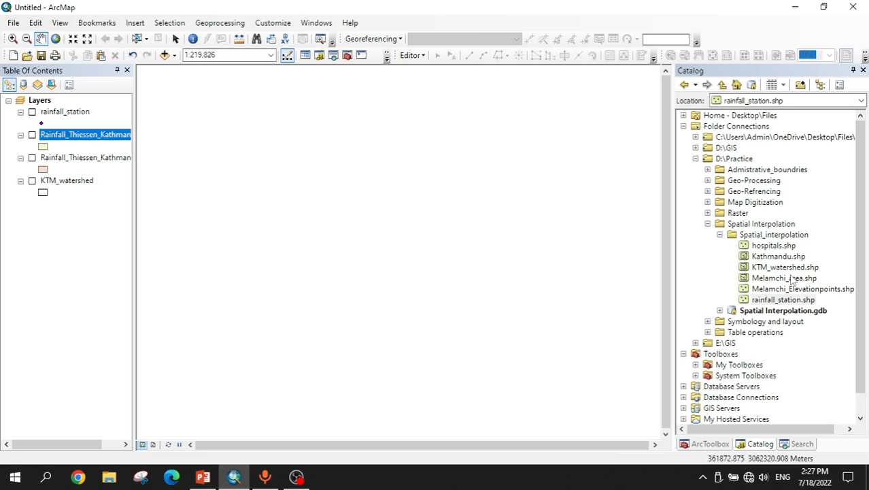
pyautogui.moveTo(792, 279)
pyautogui.mouseDown()
pyautogui.moveTo(664, 261)
pyautogui.moveTo(342, 248)
pyautogui.mouseUp()
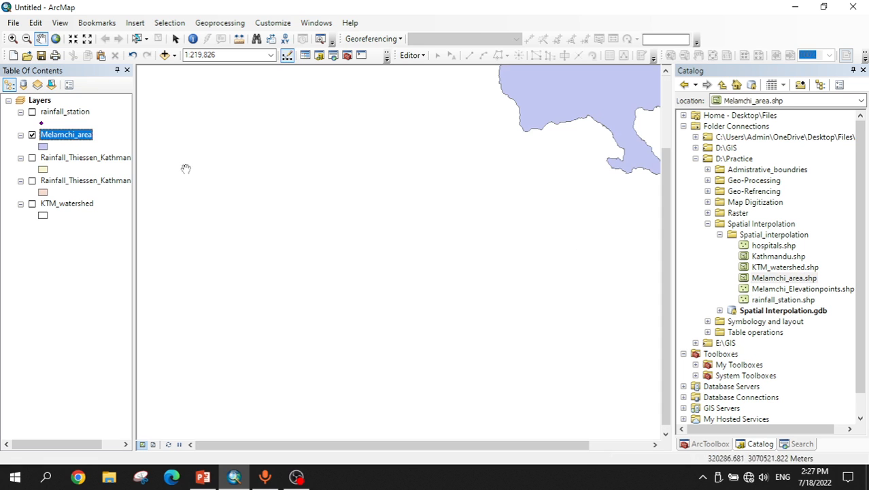
pyautogui.rightClick(76, 134)
pyautogui.click(117, 198)
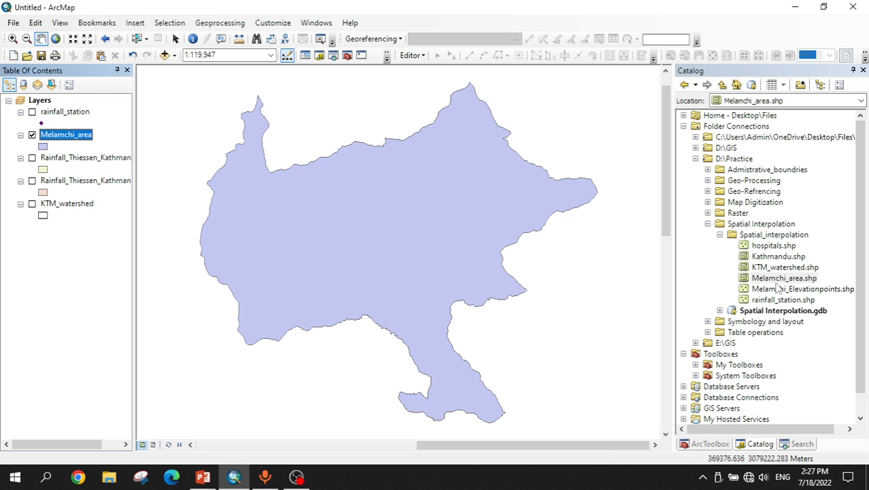
# Step: Add the Melamchi_Elevationpoints shapefile and move the Melamchi_area layer to the top of the list
pyautogui.moveTo(780, 290); pyautogui.dragTo(366, 281)
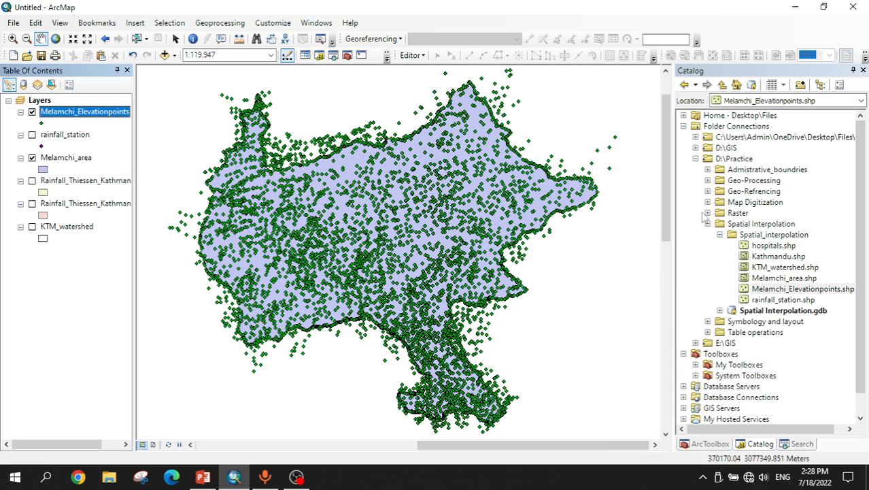
pyautogui.keyDown('ctrl'); pyautogui.click(62, 159); pyautogui.keyUp('ctrl')
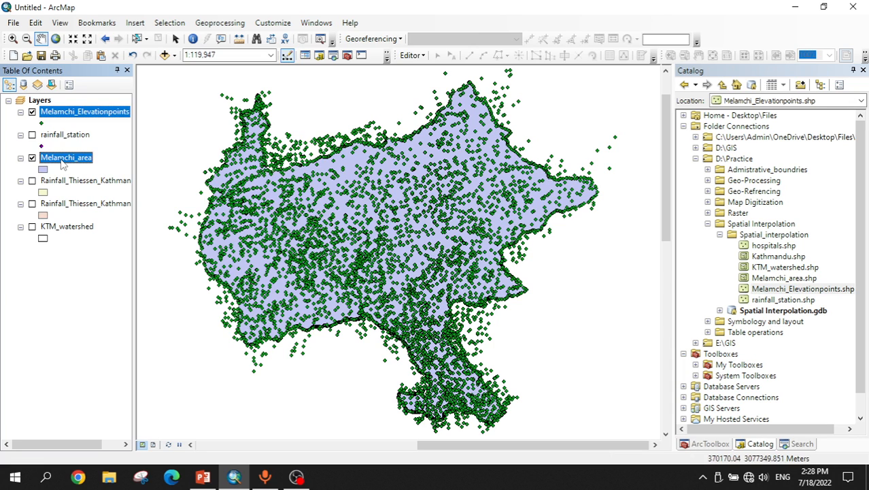
pyautogui.moveTo(62, 159); pyautogui.dragTo(60, 113)
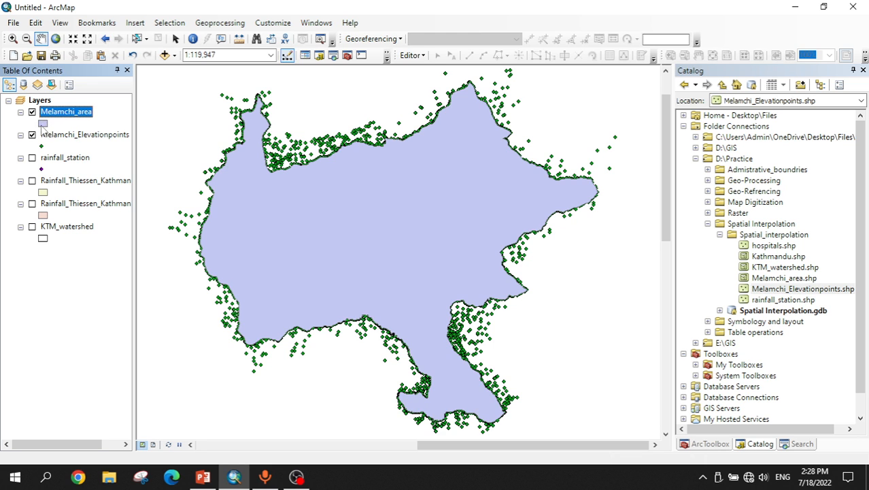
# Step: Change the Melamchi_area layer's symbol to Hollow
pyautogui.click(44, 124)
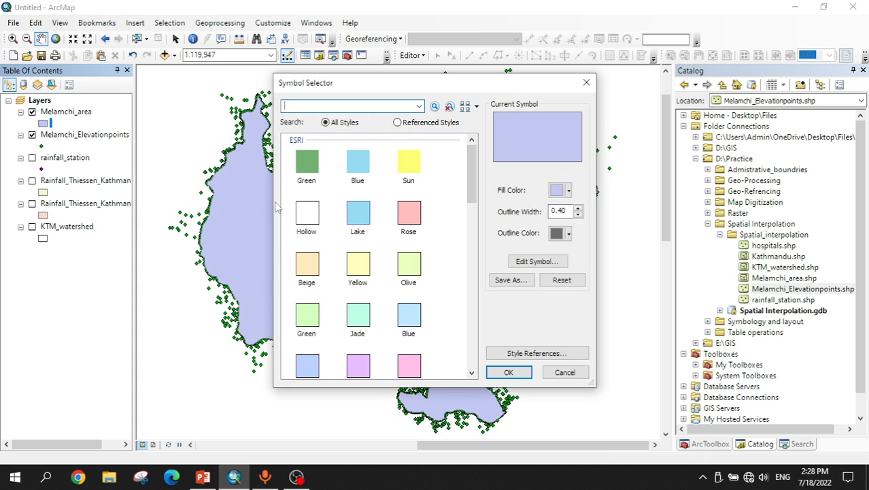
pyautogui.click(319, 223)
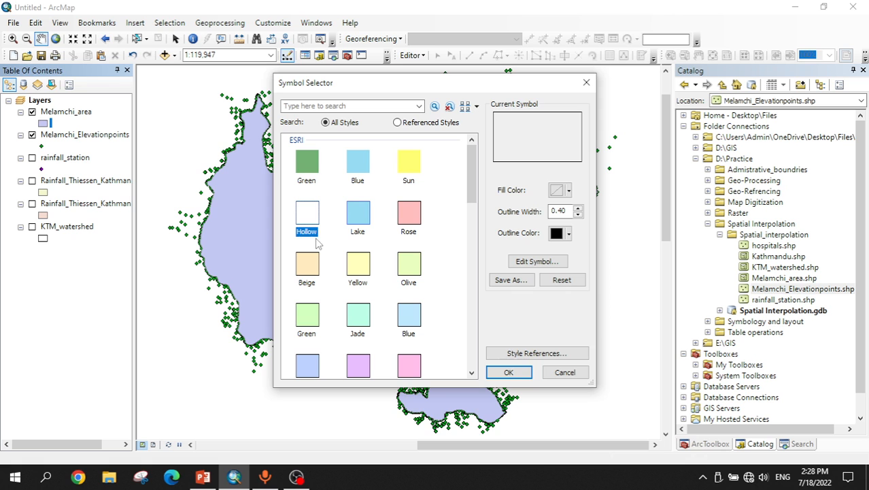
pyautogui.click(510, 373)
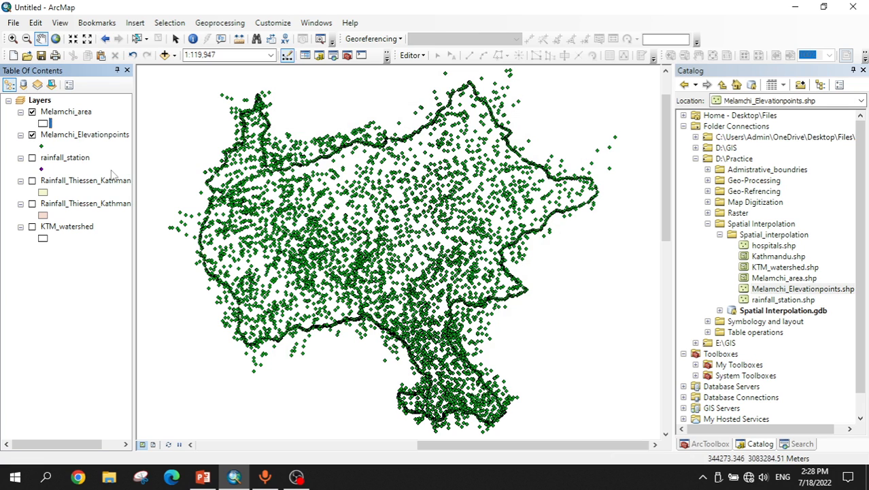
# Step: Search the tools for Thiessen
pyautogui.click(801, 444)
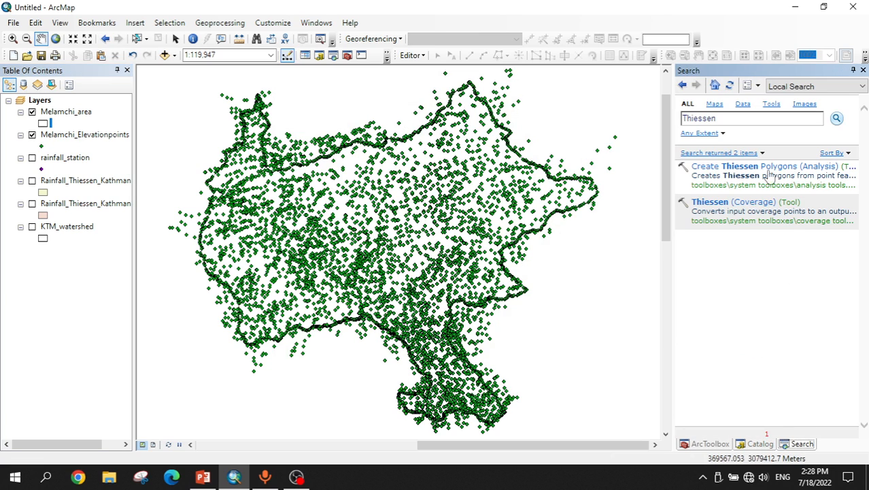
# Step: Search the tools for TIN and open the Create TIN (3D Analyst) tool
pyautogui.doubleClick(738, 122)
pyautogui.write('TIN')
pyautogui.press('Return')
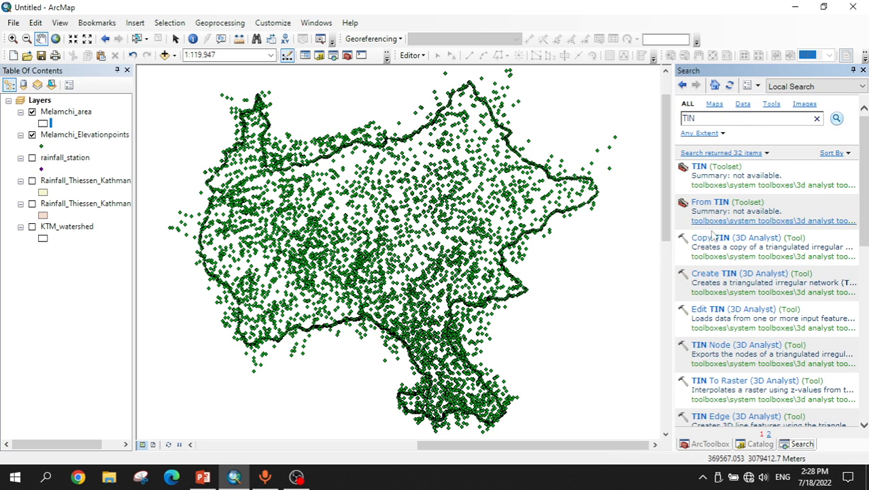
pyautogui.click(737, 274)
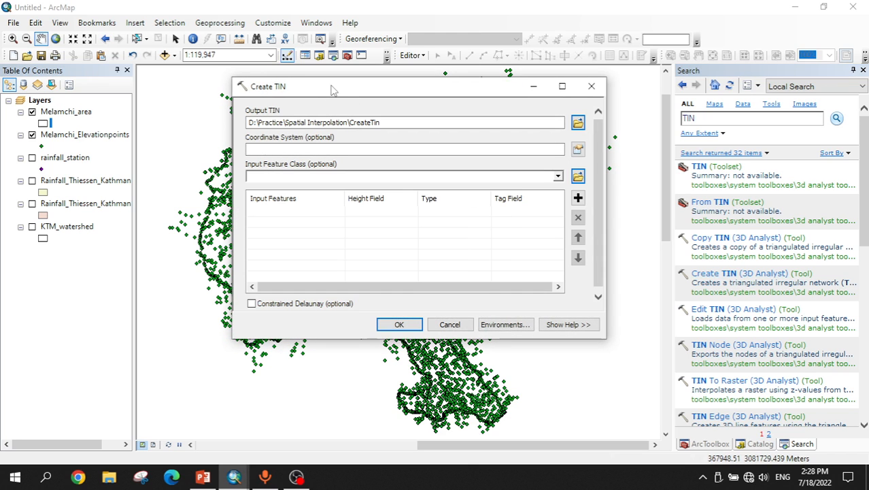
# Step: Name the output TIN Melamchi_TIN in the Spatial Interpolation folder
pyautogui.moveTo(333, 91); pyautogui.dragTo(395, 79)
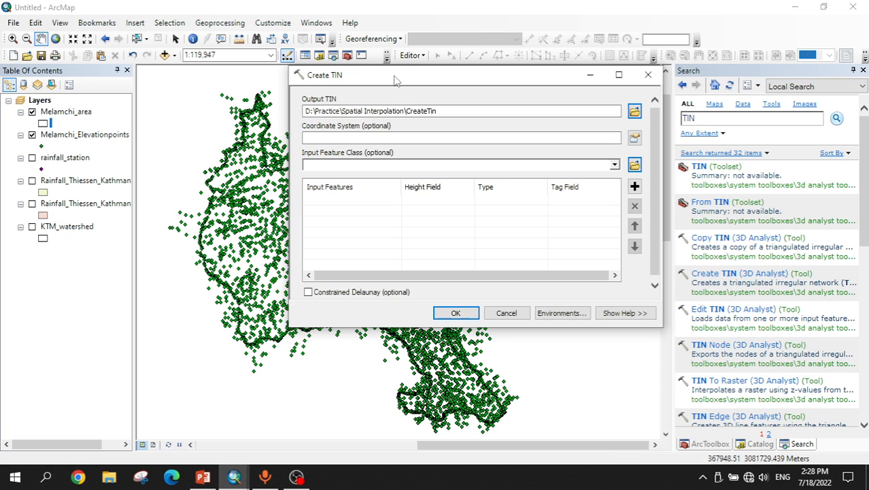
pyautogui.click(490, 111)
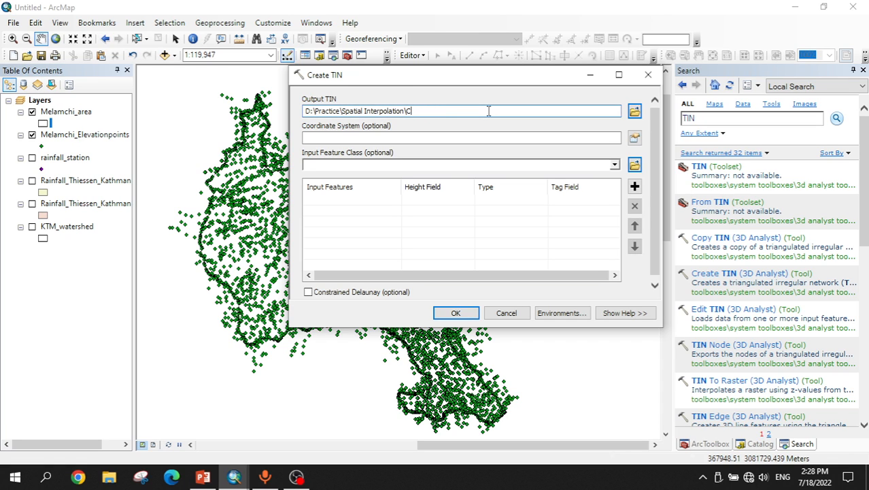
pyautogui.write('Melamchi_TIN')
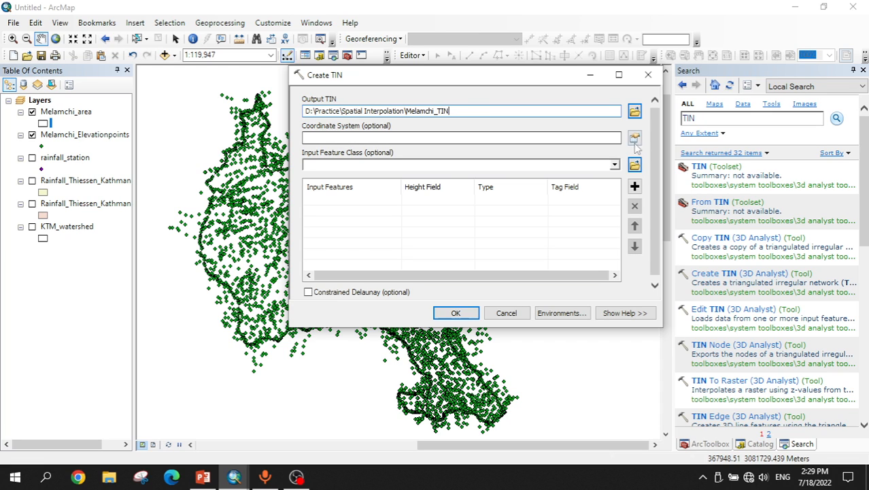
# Step: Set the TIN's coordinate system to WGS 1984 UTM Zone 45N from the projected UTM systems
pyautogui.click(580, 141)
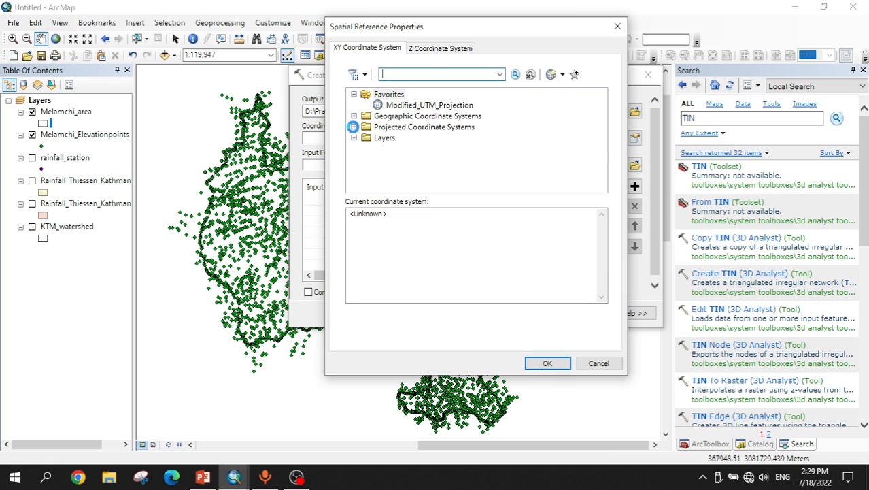
pyautogui.click(353, 126)
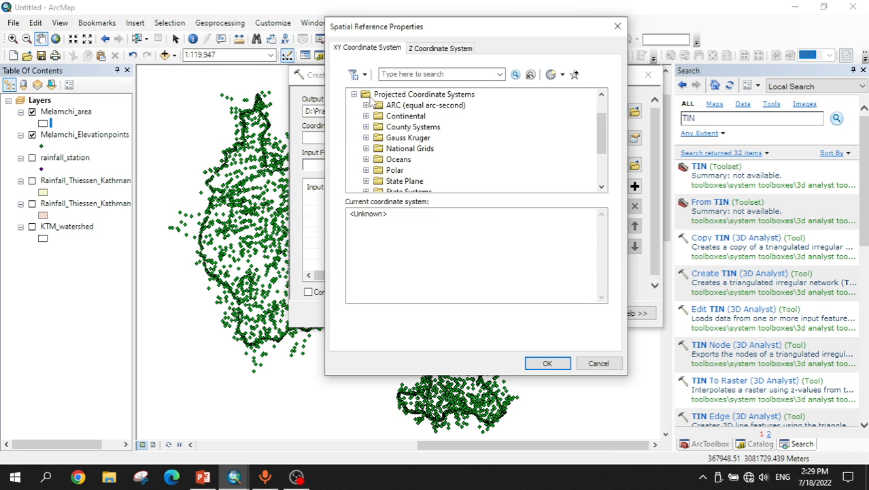
pyautogui.moveTo(607, 136); pyautogui.dragTo(610, 166)
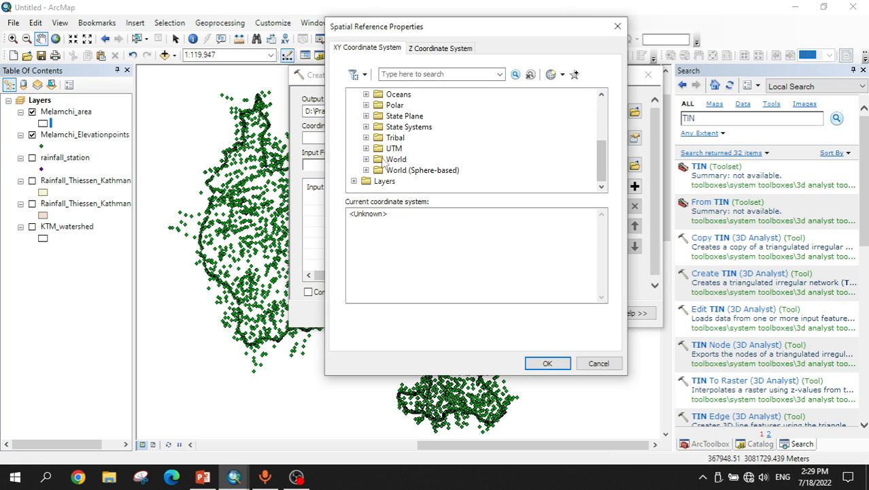
pyautogui.click(365, 149)
pyautogui.scroll(-3, 591, 156)
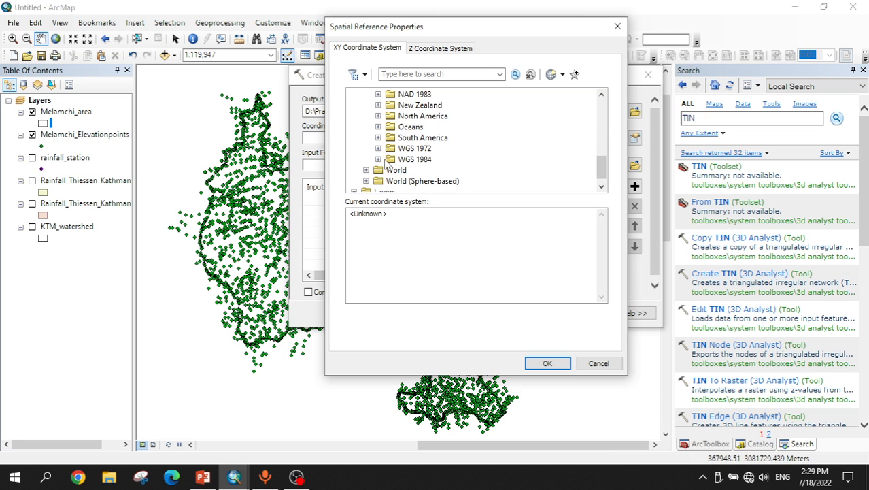
pyautogui.click(378, 159)
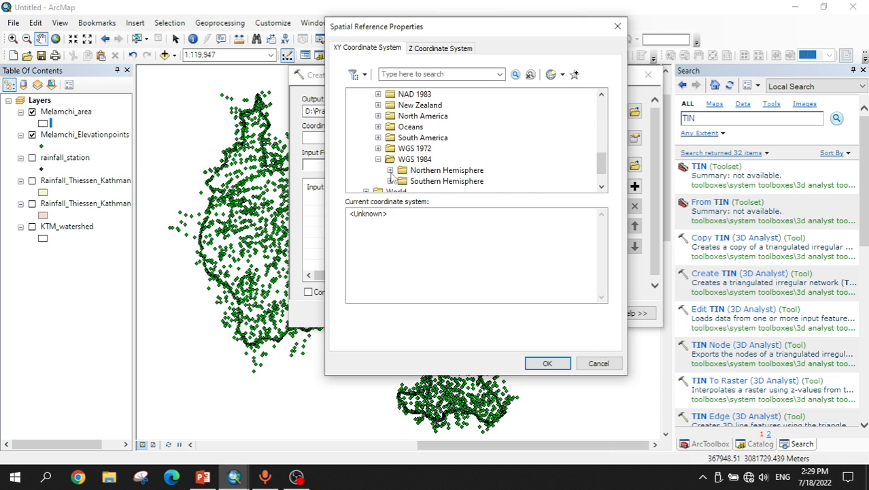
pyautogui.click(390, 170)
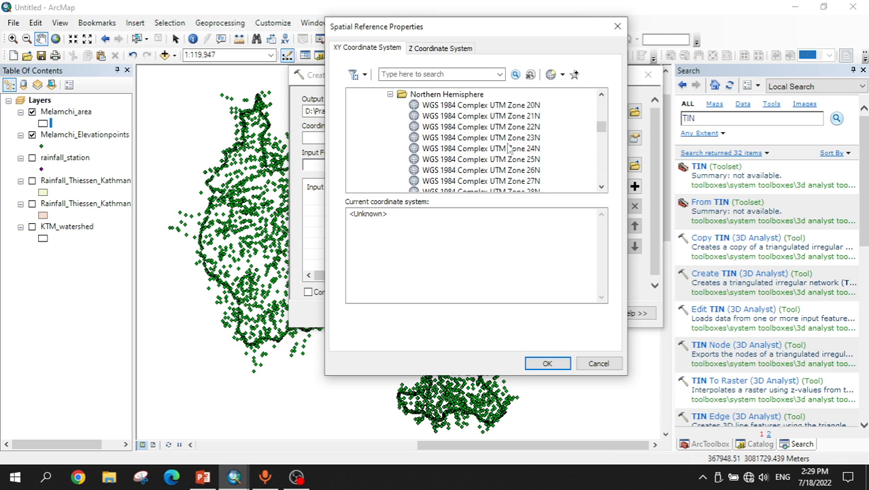
pyautogui.scroll(-2, 515, 165)
pyautogui.scroll(-14, 514, 165)
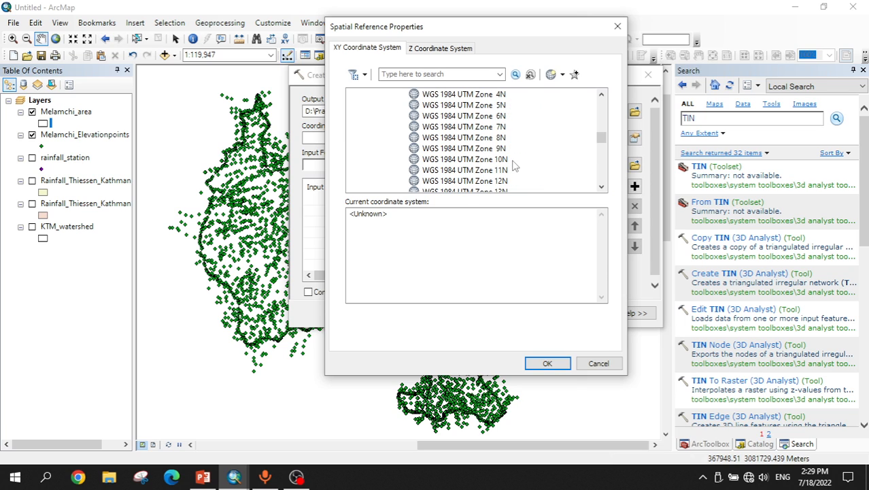
pyautogui.scroll(-1, 514, 166)
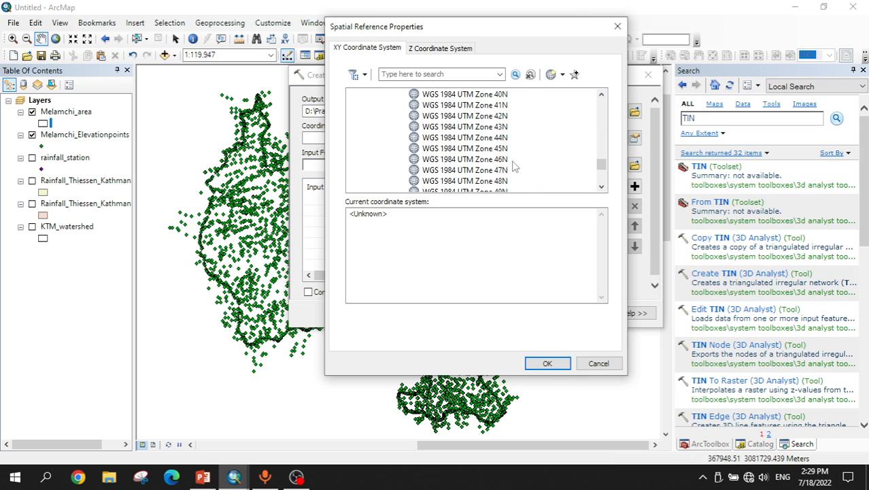
pyautogui.click(490, 148)
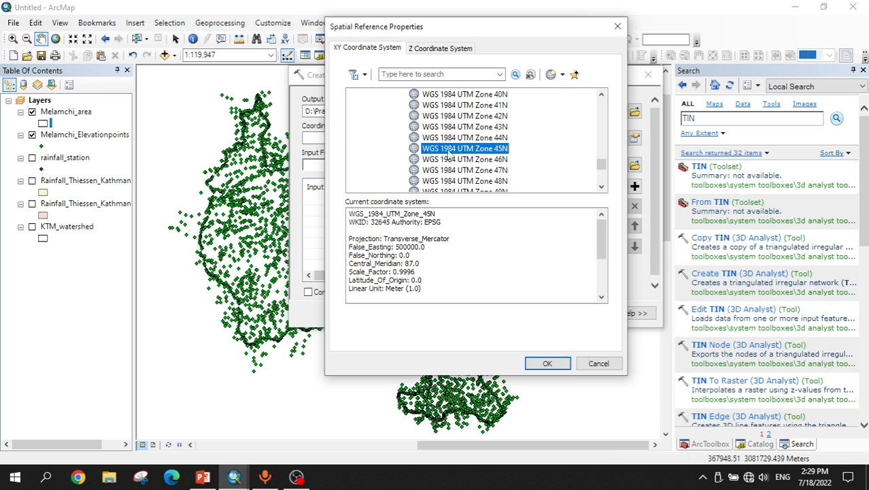
pyautogui.click(548, 363)
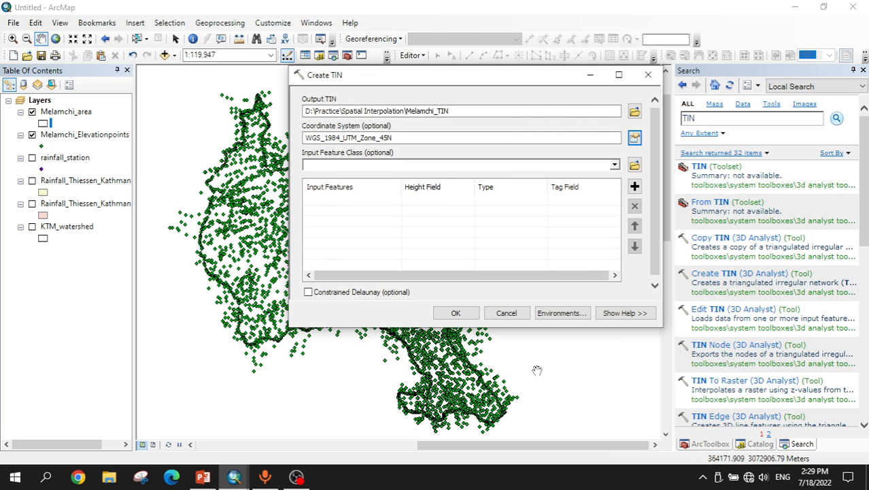
# Step: Add Melamchi_Elevationpoints as input features with Elevation as height and tag field, and enable Constrained Delaunay
pyautogui.click(615, 165)
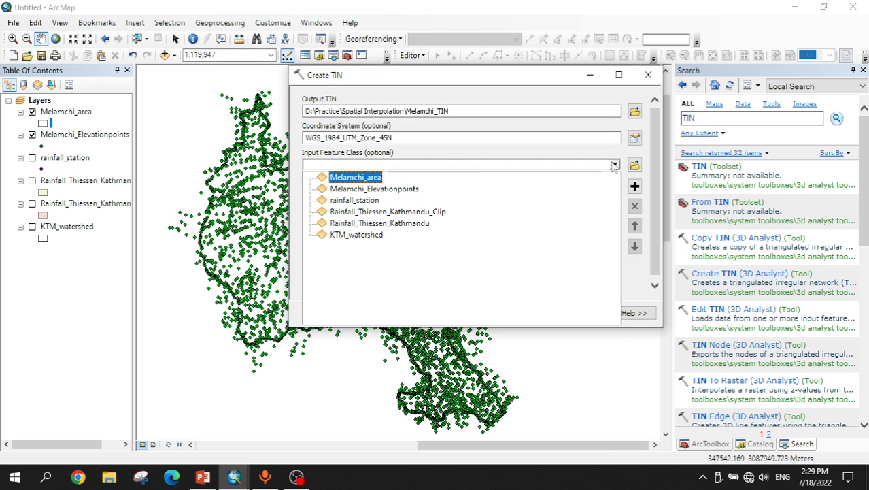
pyautogui.click(389, 195)
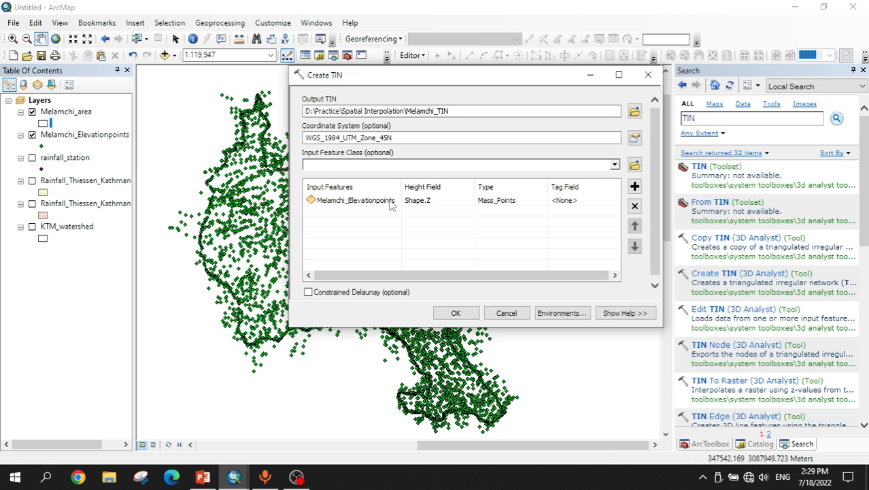
pyautogui.click(467, 204)
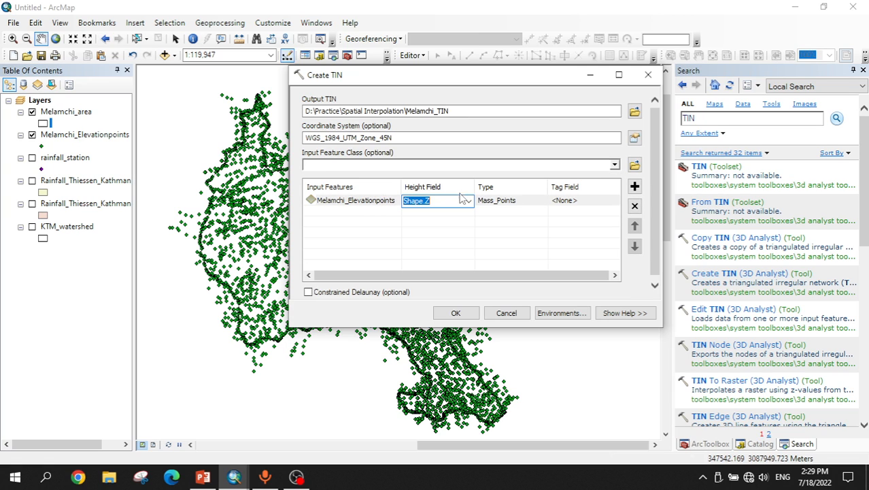
pyautogui.click(467, 204)
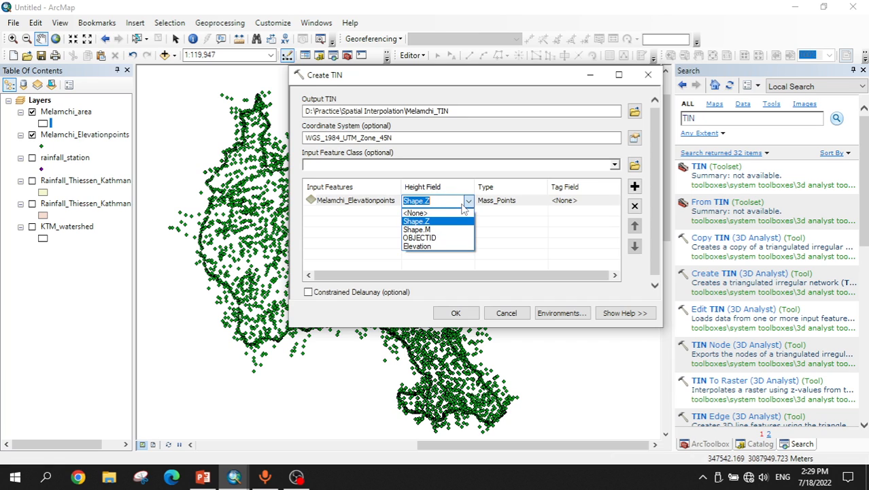
pyautogui.click(438, 246)
pyautogui.click(575, 201)
pyautogui.click(615, 208)
pyautogui.click(579, 238)
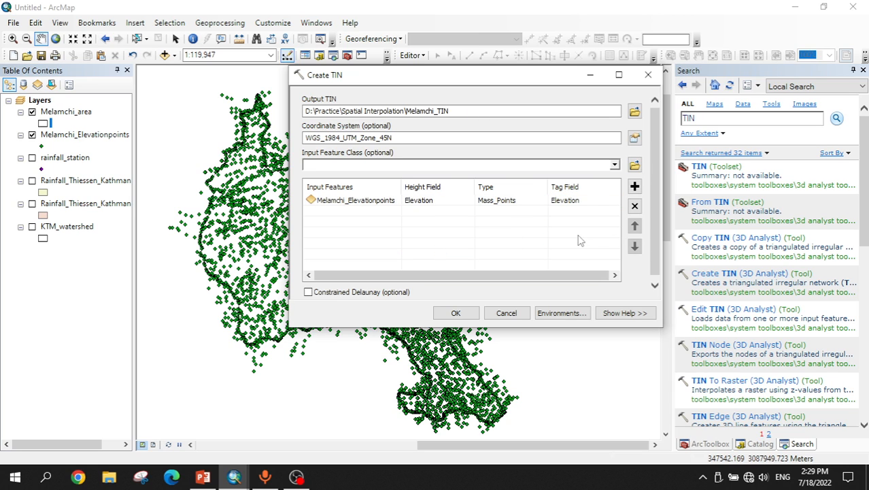
pyautogui.click(321, 294)
# Step: Set the processing extent to the same as layer Melamchi_area and run Create TIN
pyautogui.click(559, 314)
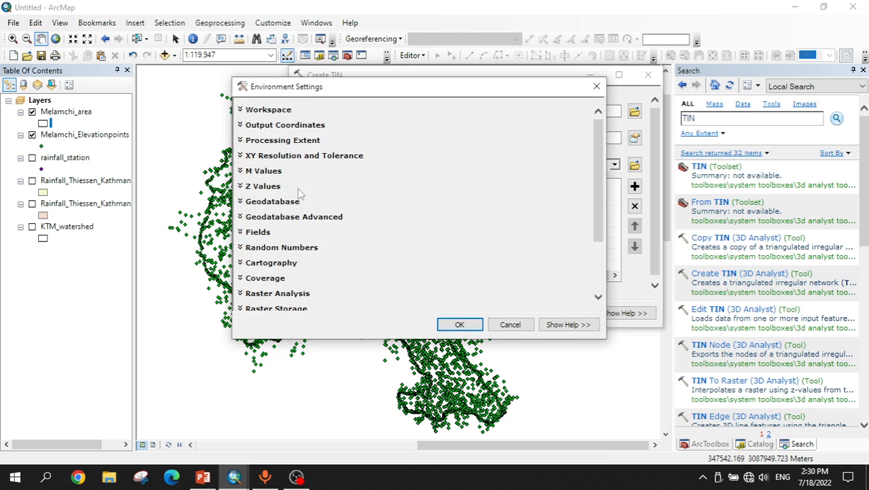
pyautogui.click(240, 140)
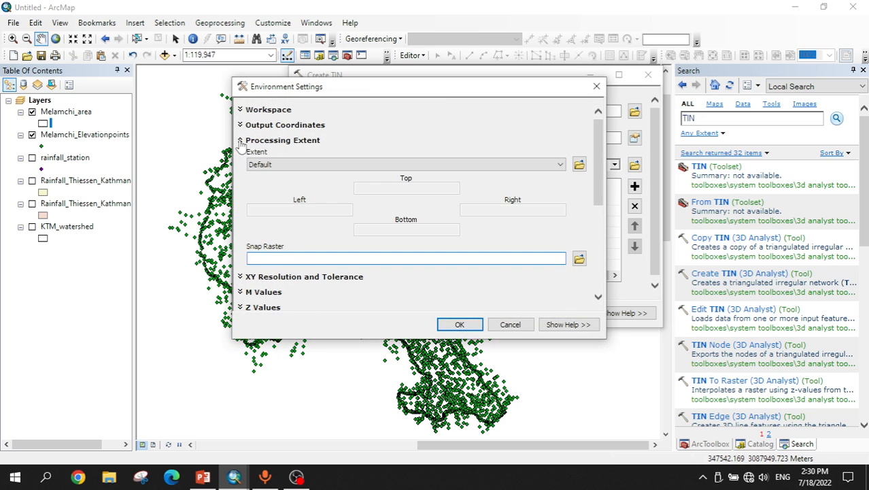
pyautogui.click(282, 164)
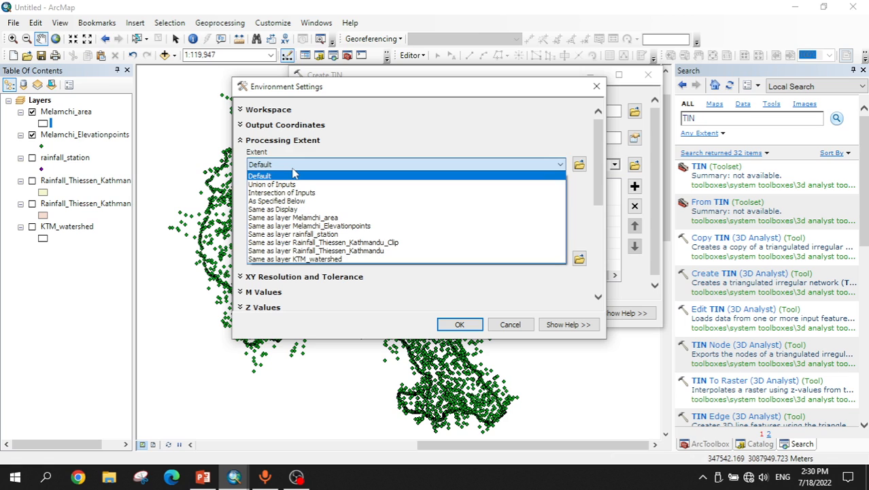
pyautogui.click(306, 219)
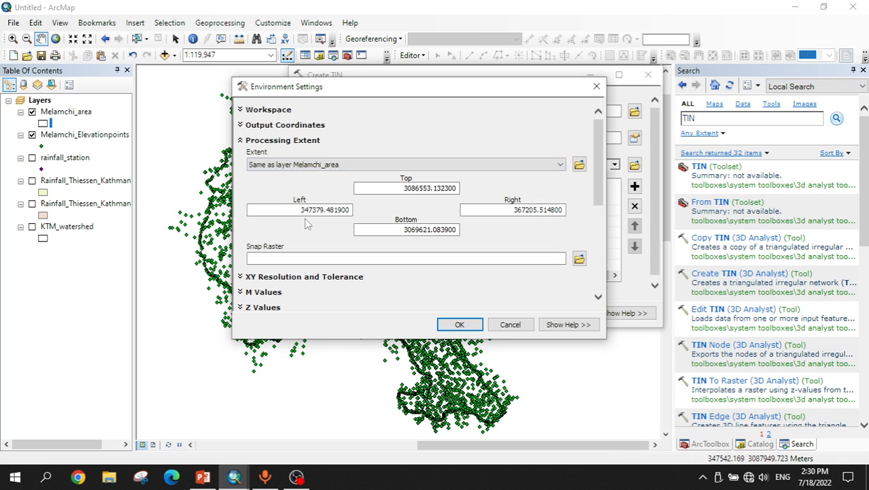
pyautogui.click(460, 324)
pyautogui.click(454, 313)
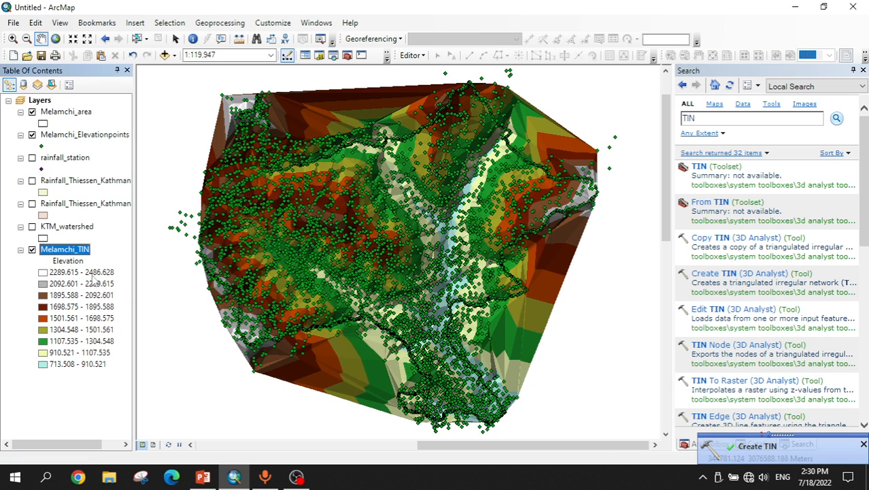
# Step: Hide the elevation points layer and open the Melamchi_TIN layer's symbology properties
pyautogui.click(32, 112)
pyautogui.click(32, 135)
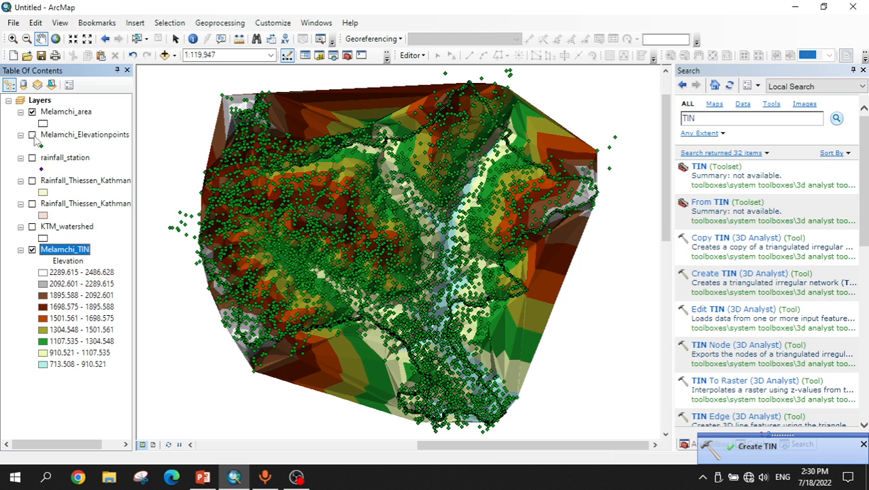
pyautogui.rightClick(74, 252)
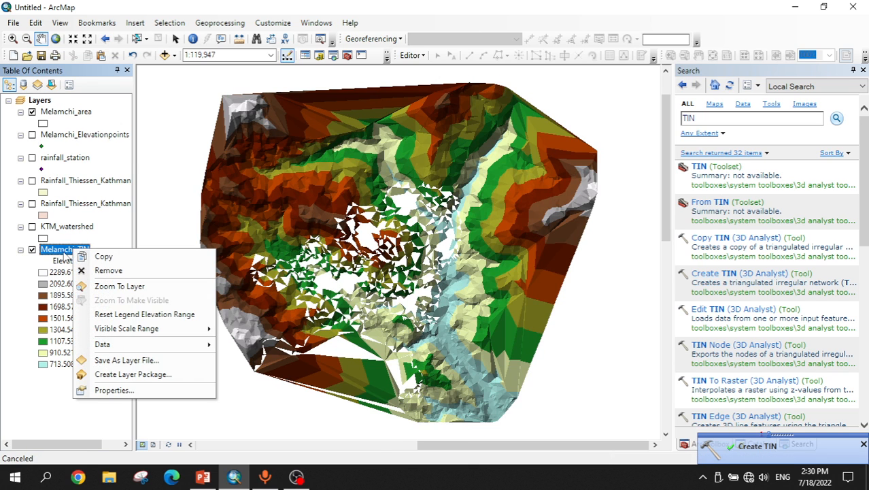
pyautogui.click(117, 390)
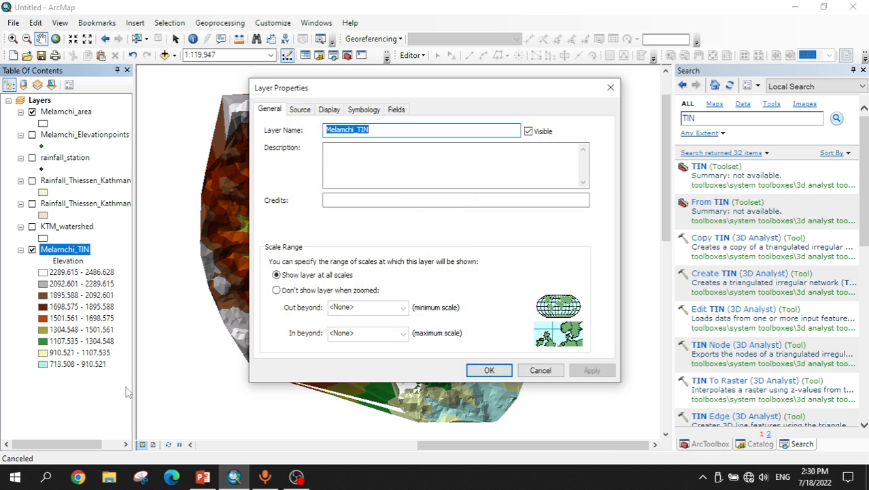
pyautogui.click(368, 111)
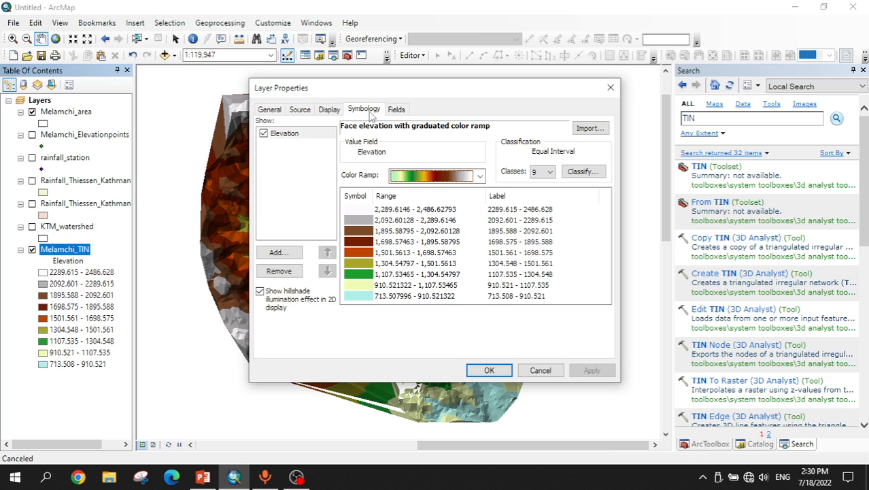
pyautogui.click(268, 111)
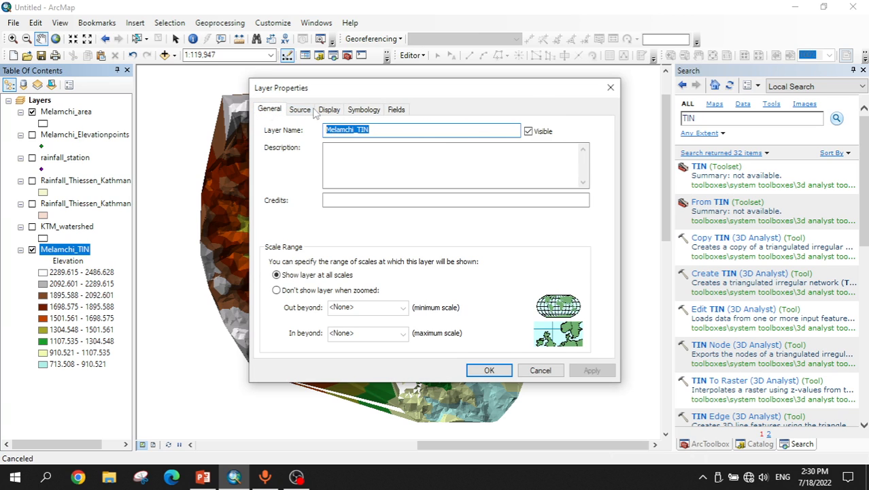
pyautogui.click(363, 110)
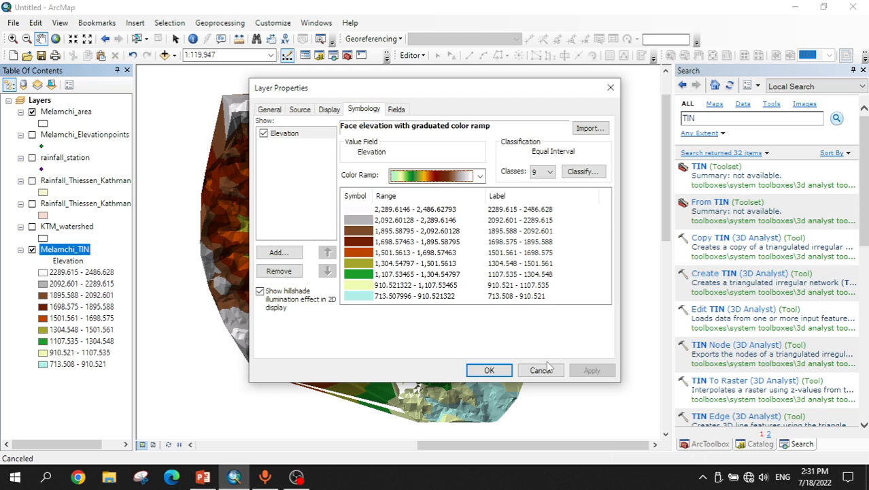
# Step: Reclassify the TIN's elevation symbology into 5 classes using the Natural Breaks (Jenks) method
pyautogui.click(548, 172)
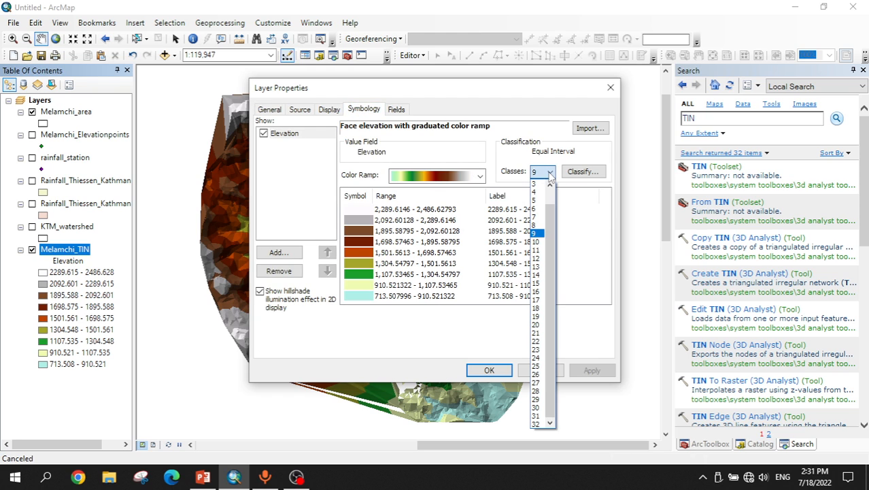
pyautogui.click(537, 200)
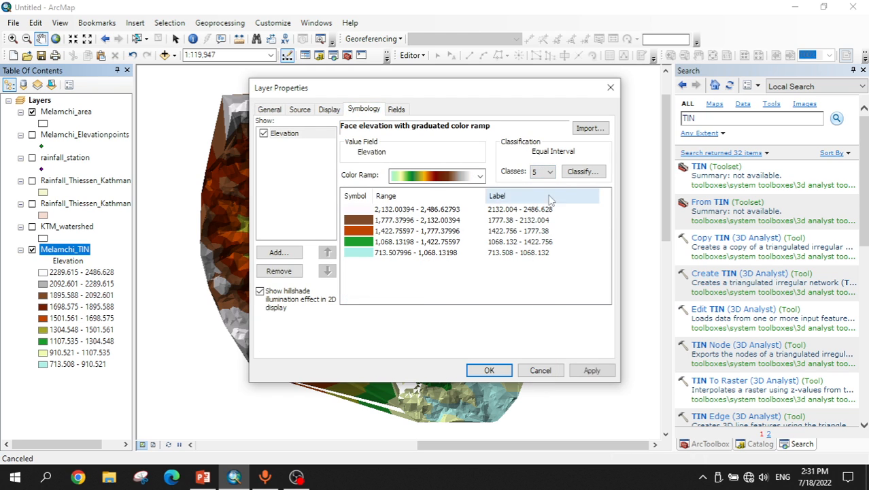
pyautogui.click(581, 172)
pyautogui.click(378, 112)
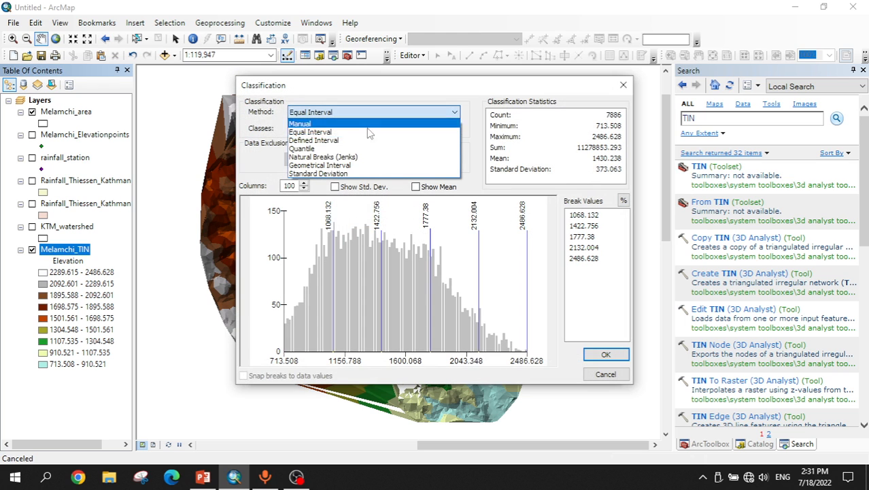
pyautogui.click(346, 156)
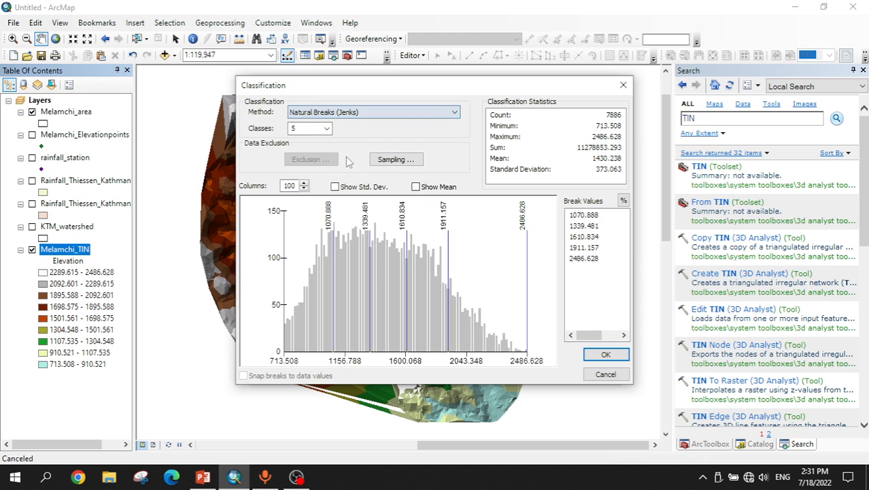
pyautogui.click(606, 354)
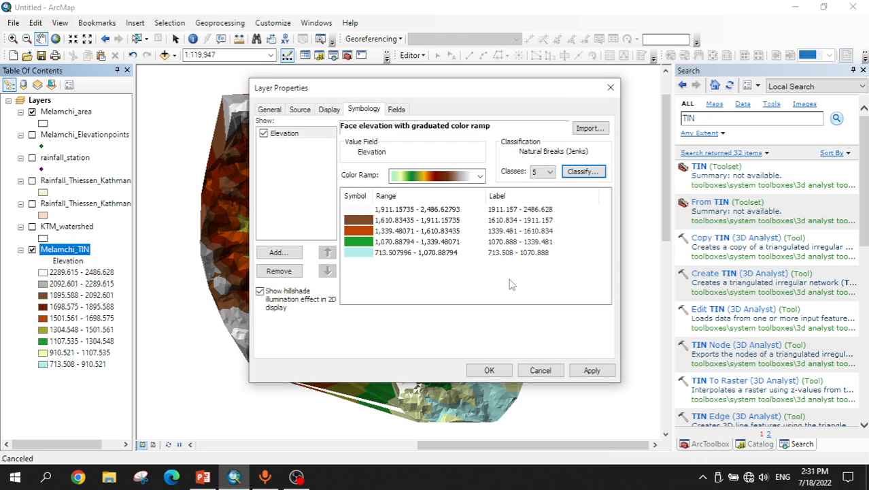
# Step: Review the color ramp options and apply the new symbology to the Melamchi_TIN layer
pyautogui.click(438, 178)
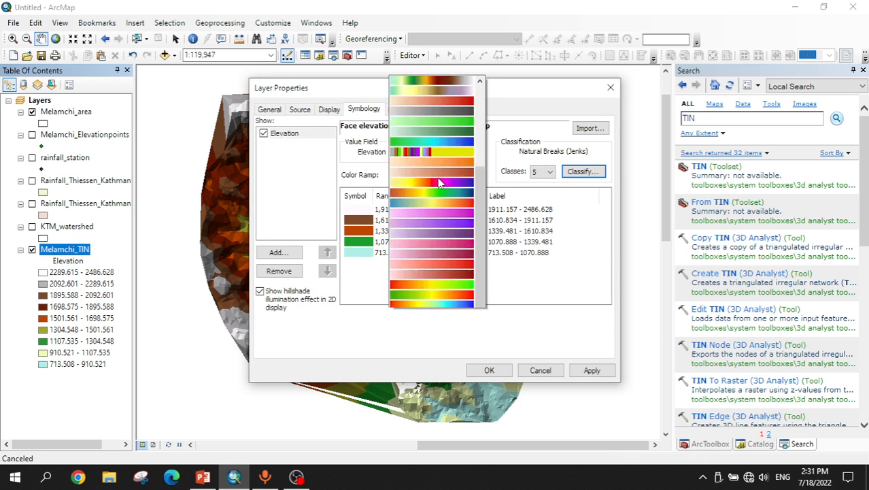
pyautogui.click(368, 330)
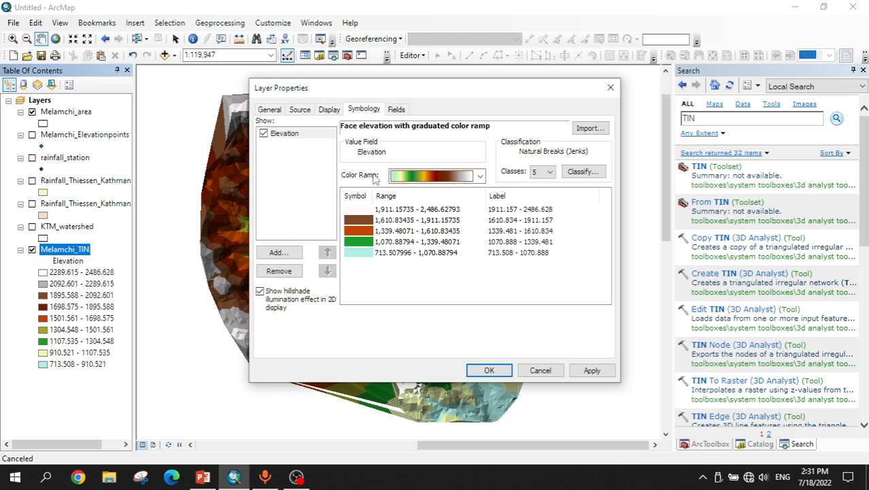
pyautogui.click(592, 370)
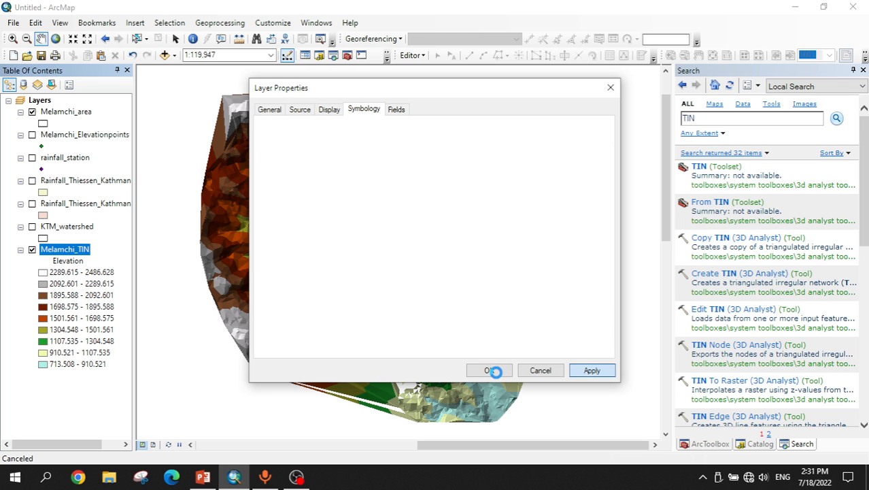
pyautogui.click(494, 370)
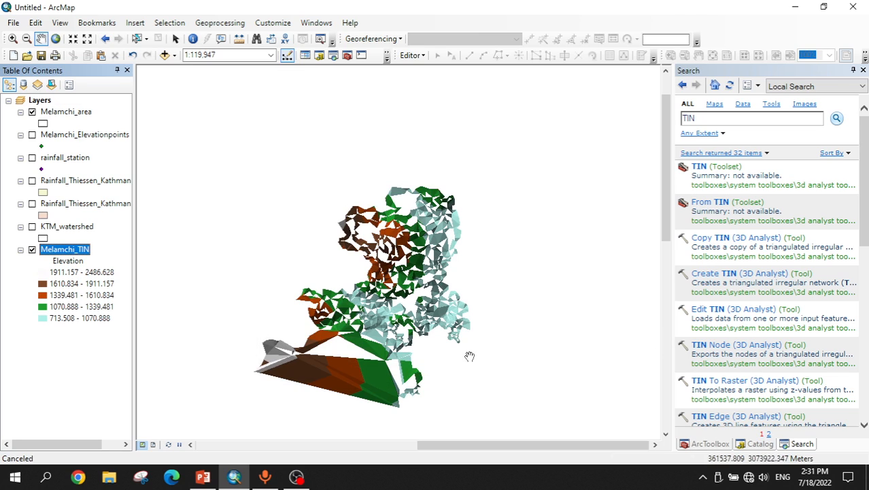
# Step: Zoom the map to the full extent of the Melamchi_TIN layer
pyautogui.moveTo(283, 404); pyautogui.dragTo(286, 405)
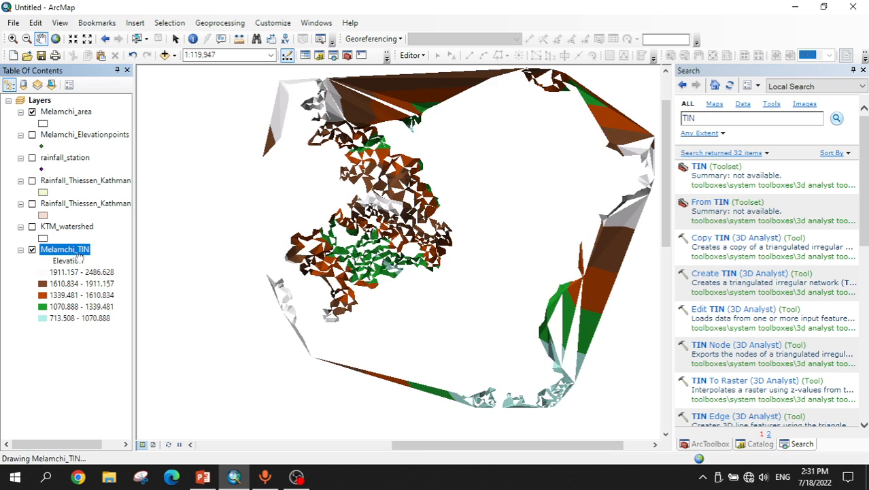
pyautogui.rightClick(77, 261)
pyautogui.click(121, 291)
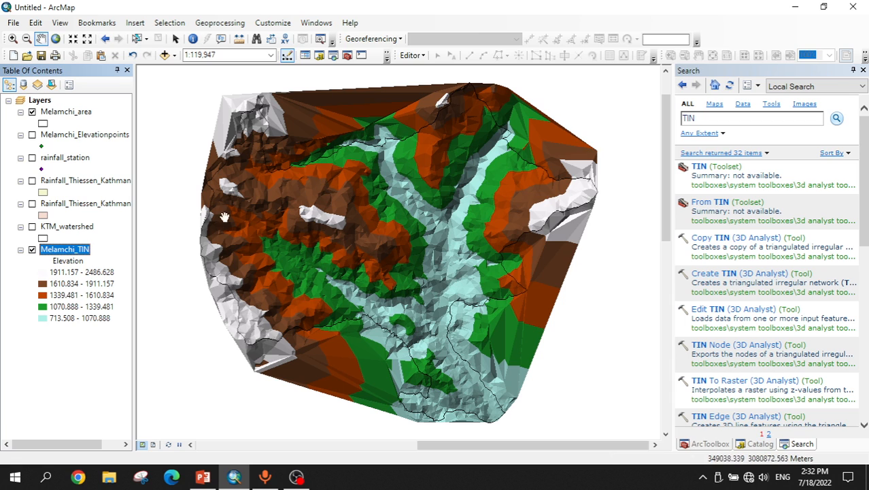
# Step: Switch to the PowerPoint presentation and advance to the Inverse Distance Weighting (IDW) slide
pyautogui.click(202, 479)
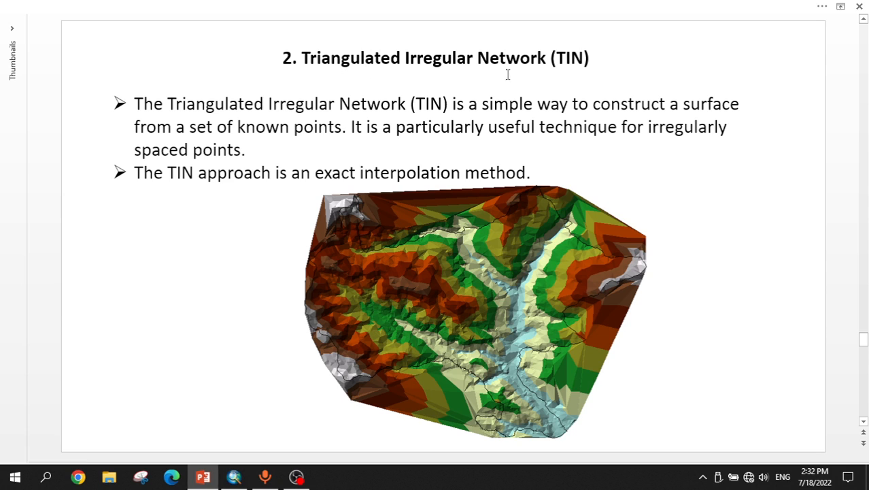
pyautogui.click(298, 177)
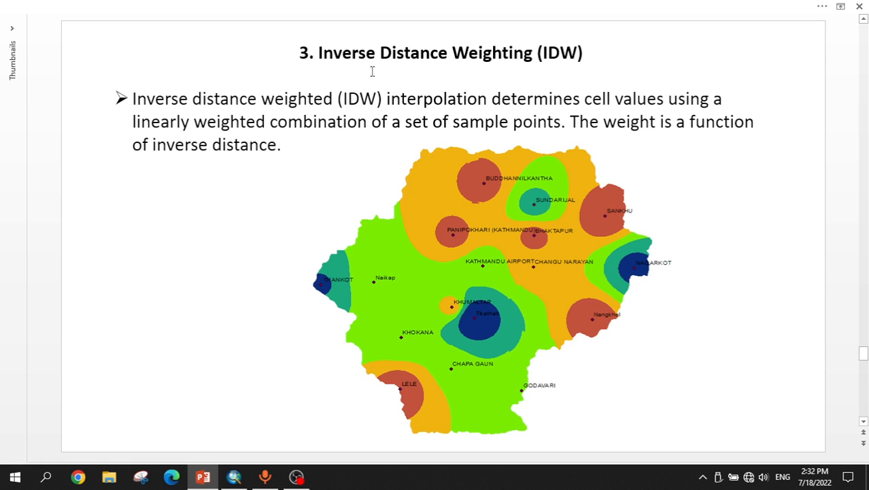
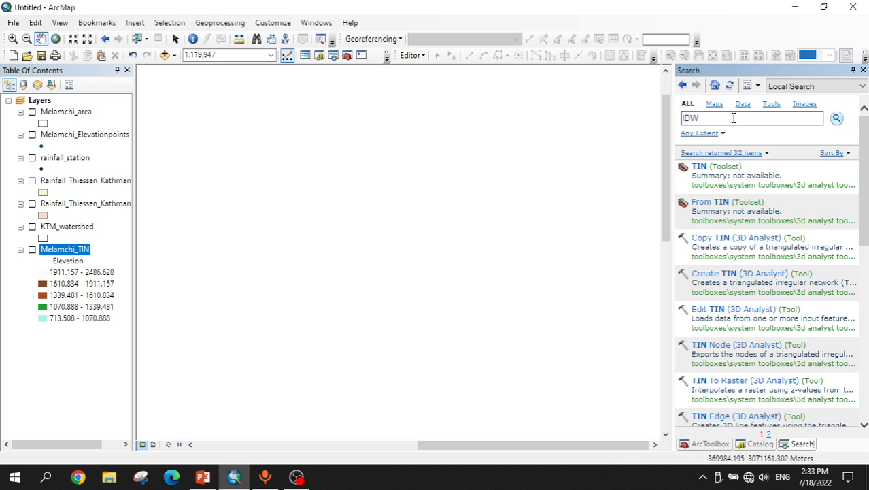
# Step: Search for the IDW tool, open IDW (Spatial Analyst), and set rainfall_station as the input point features
pyautogui.press('Return')
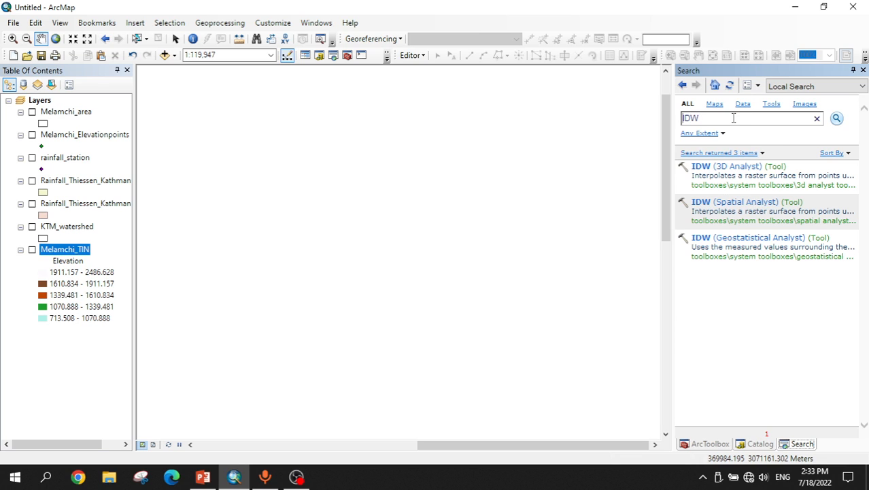
pyautogui.click(764, 207)
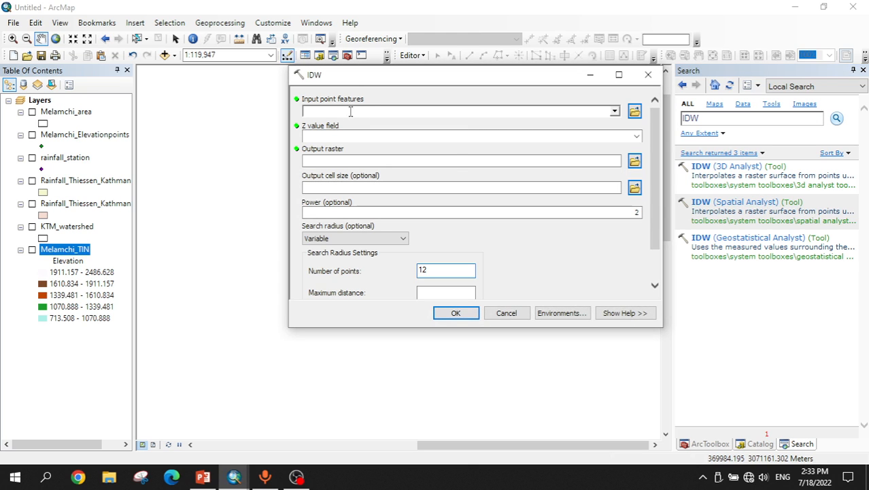
pyautogui.moveTo(64, 157); pyautogui.dragTo(329, 114)
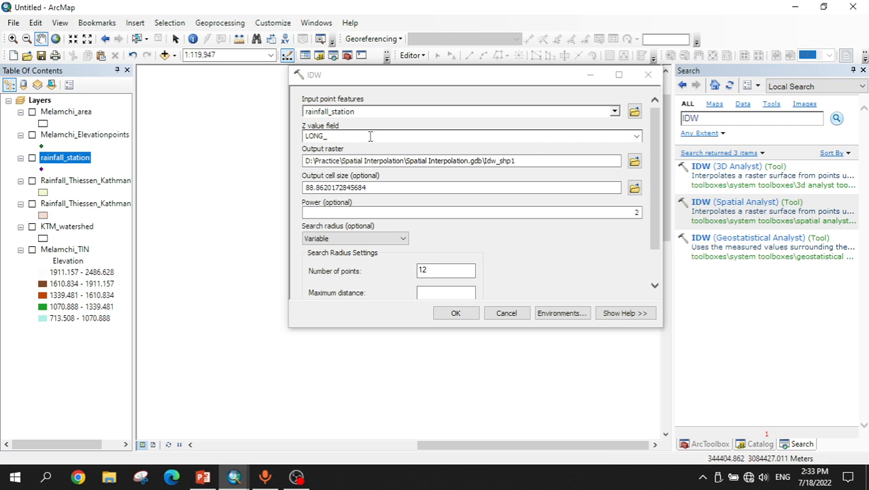
# Step: Set the IDW Z value field to Max_rainfa
pyautogui.click(637, 136)
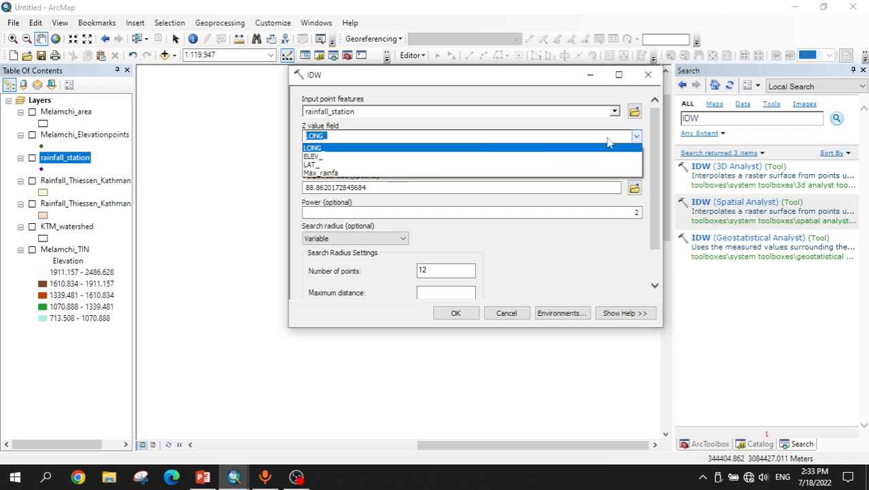
pyautogui.click(390, 181)
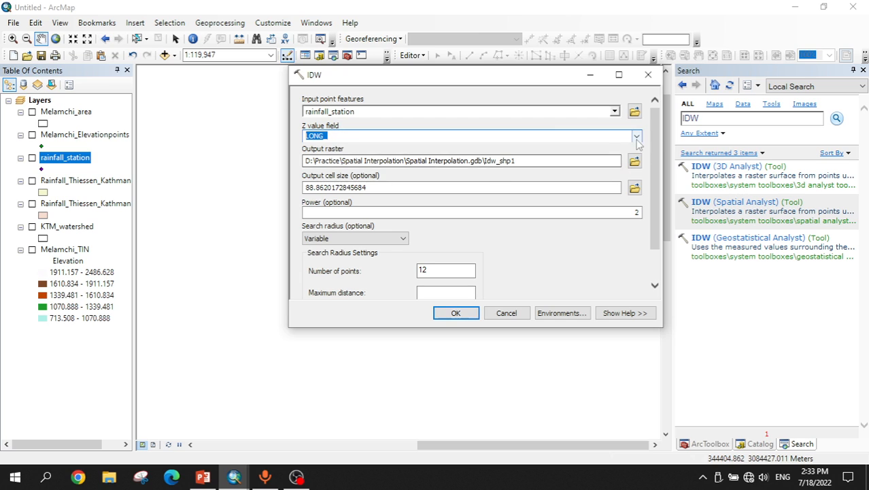
pyautogui.hotkey('alt', 'Down')
pyautogui.click(382, 172)
# Step: Name the output raster Kathmandu_Rainfall_IDW and set the output cell size to 30
pyautogui.click(527, 161)
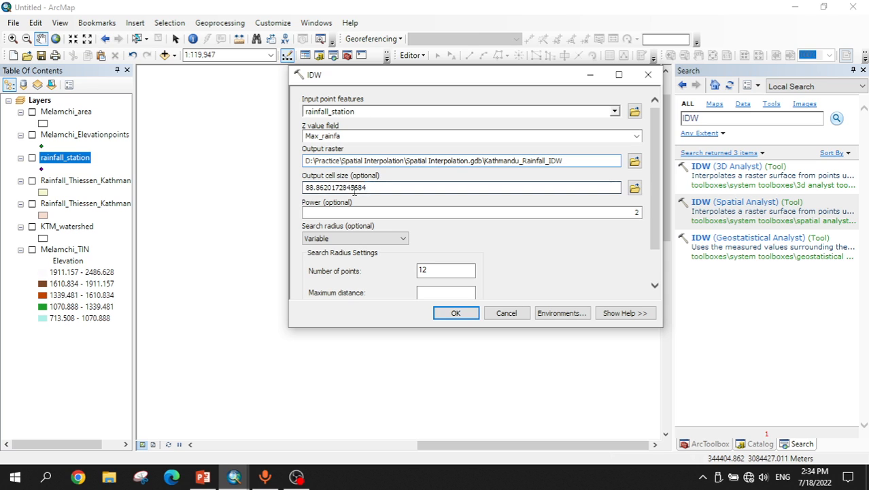
pyautogui.doubleClick(392, 187)
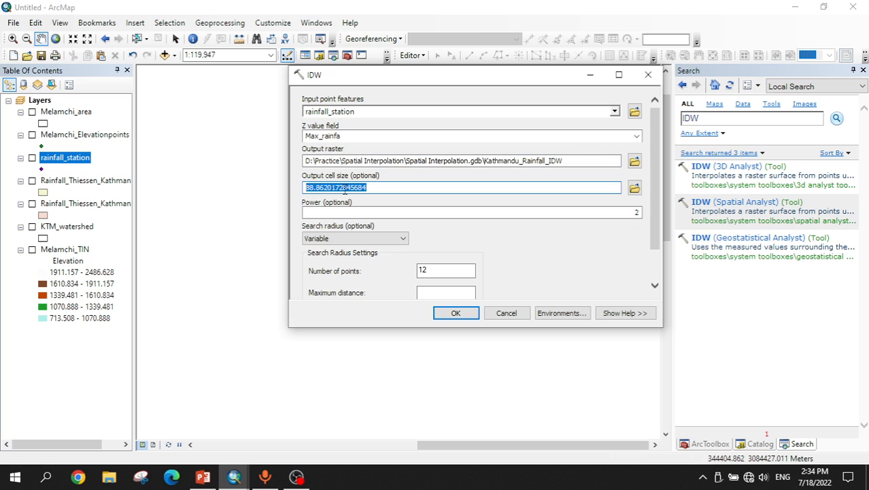
pyautogui.write('30')
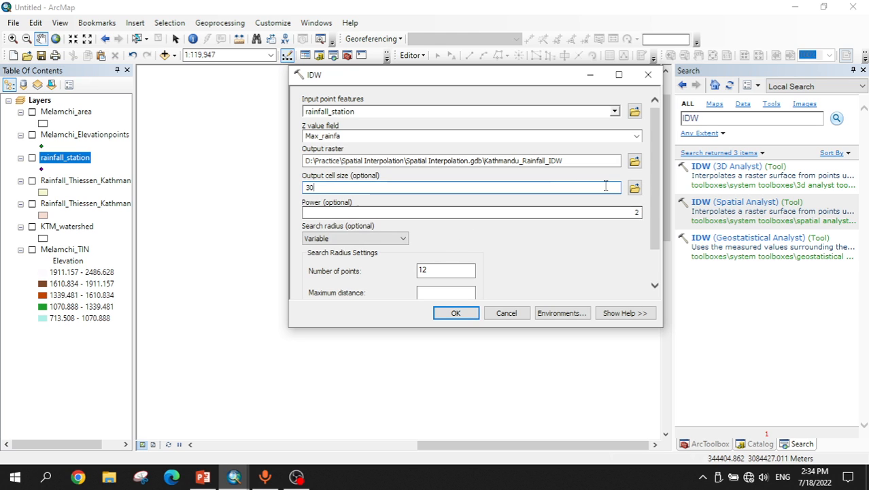
# Step: Set the processing extent environment to the same as layer KTM_watershed and run the IDW tool
pyautogui.scroll(-2, 652, 200)
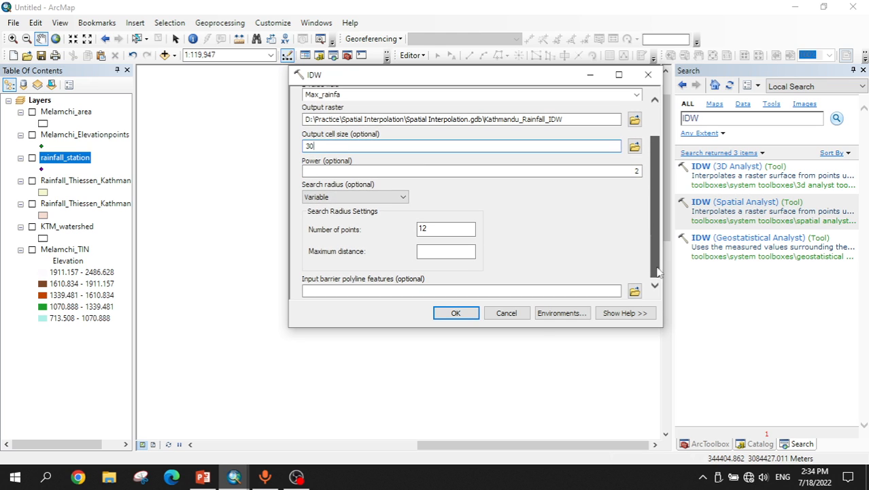
pyautogui.click(552, 317)
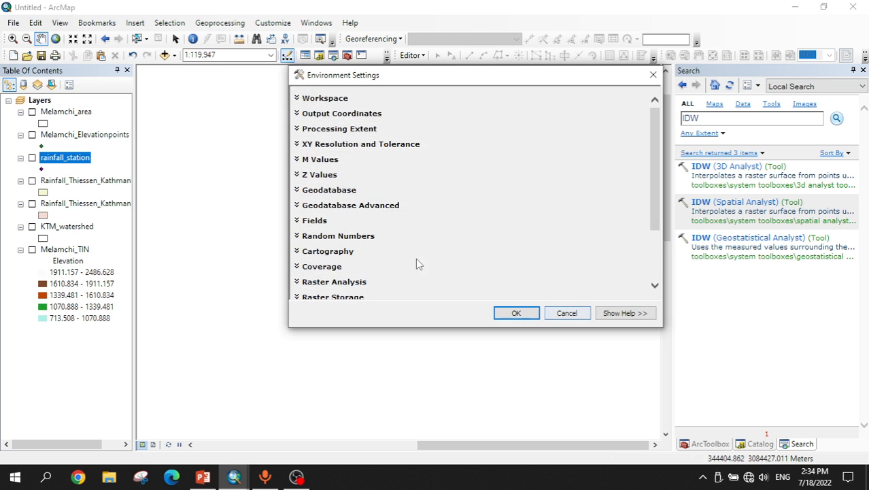
pyautogui.click(305, 134)
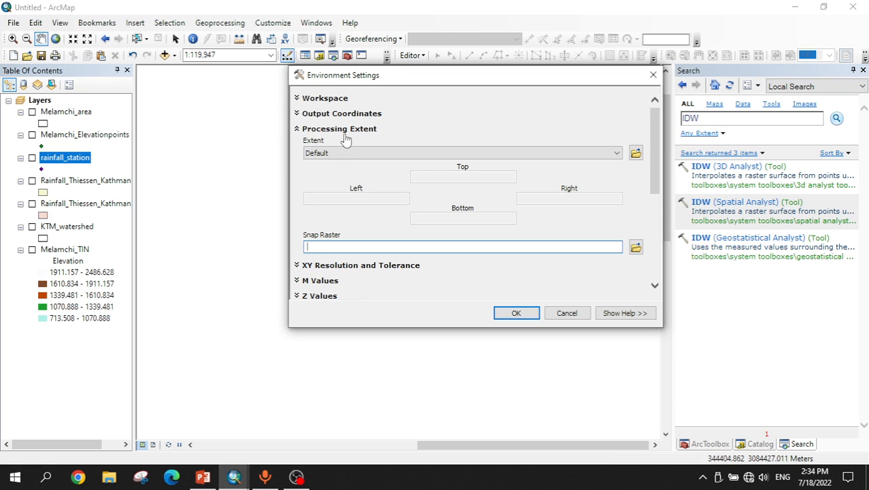
pyautogui.click(362, 153)
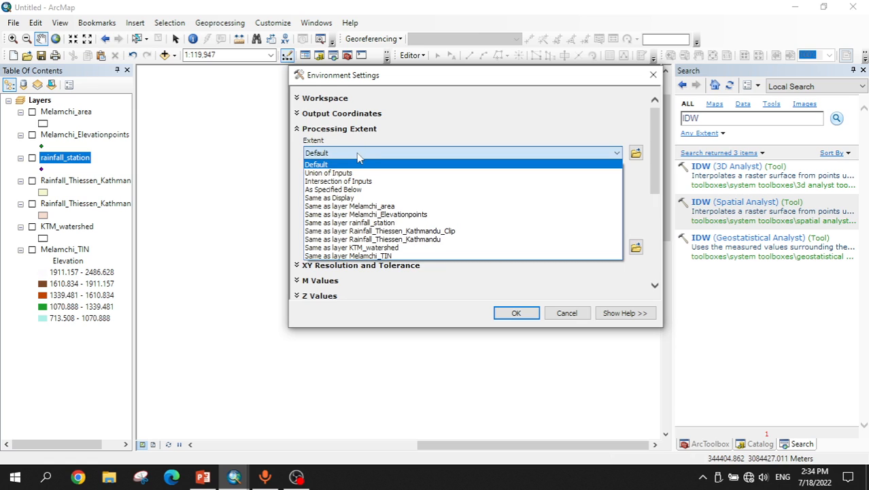
pyautogui.click(360, 249)
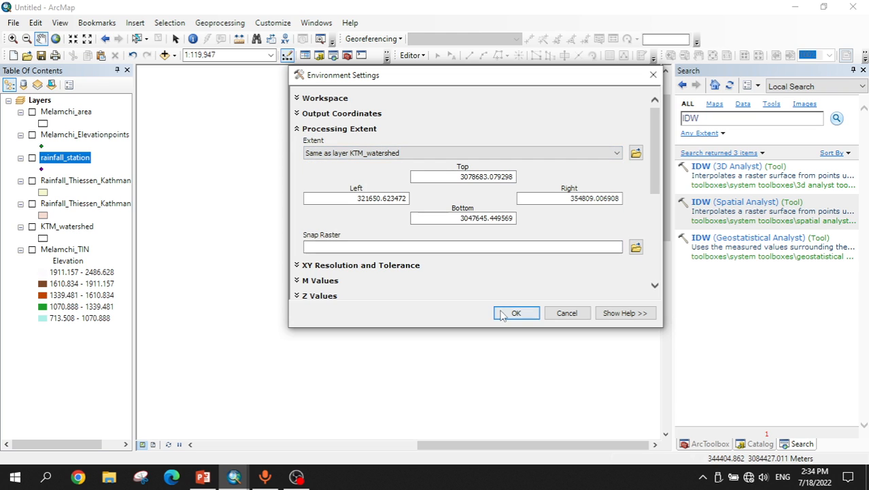
pyautogui.click(509, 313)
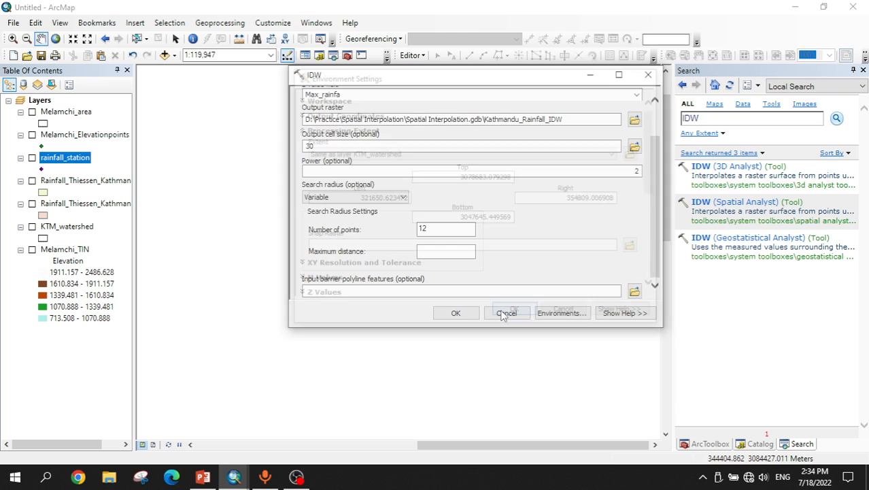
pyautogui.click(453, 313)
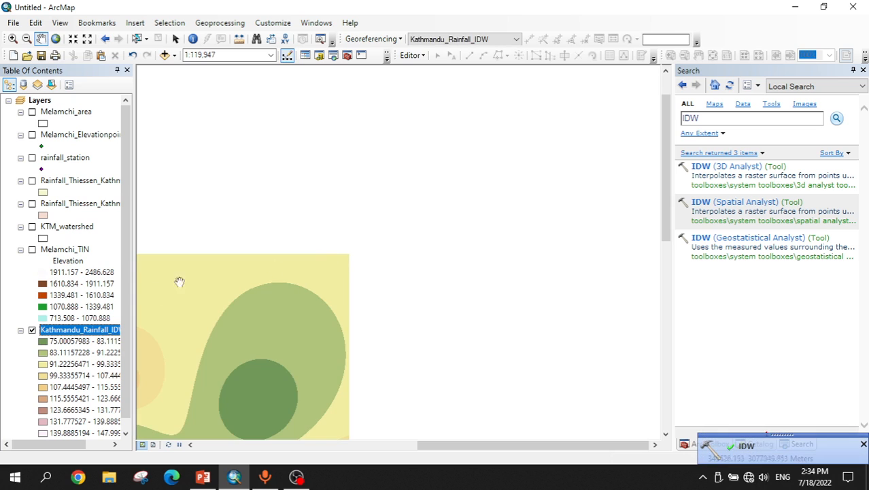
# Step: Zoom the map to the extent of the Kathmandu_Rainfall_IDW layer
pyautogui.rightClick(77, 332)
pyautogui.click(134, 206)
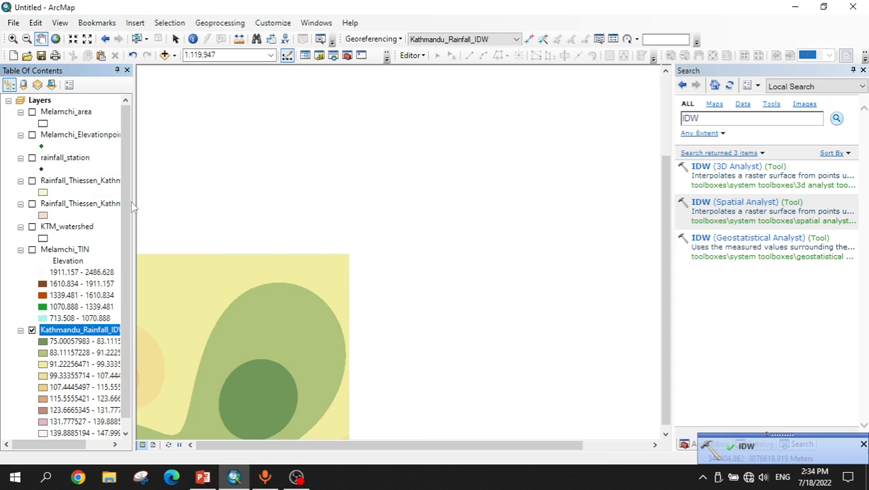
pyautogui.click(46, 332)
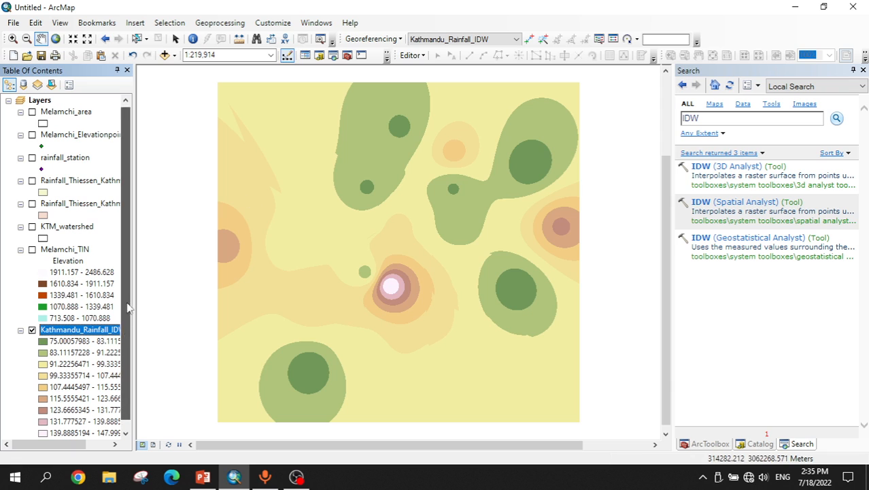
# Step: Reclassify the Kathmandu_Rainfall_IDW symbology into 5 classes using the Natural Breaks (Jenks) method
pyautogui.scroll(-1, 124, 333)
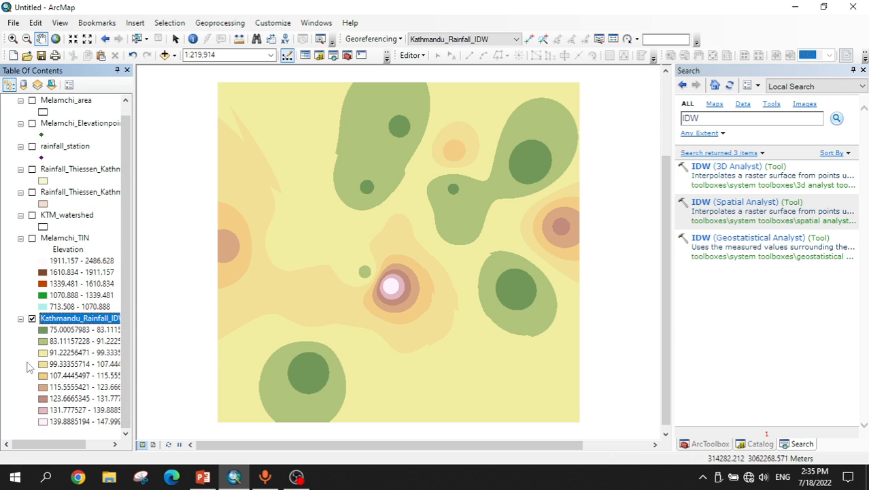
pyautogui.rightClick(63, 319)
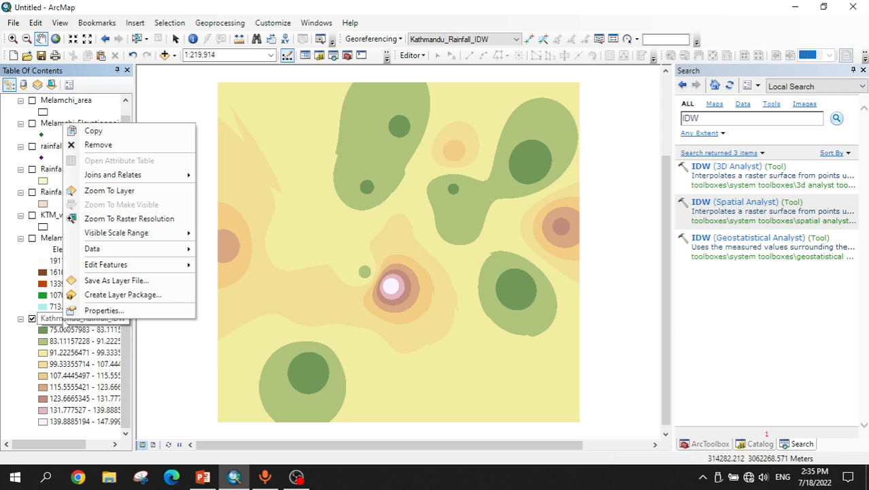
pyautogui.click(77, 314)
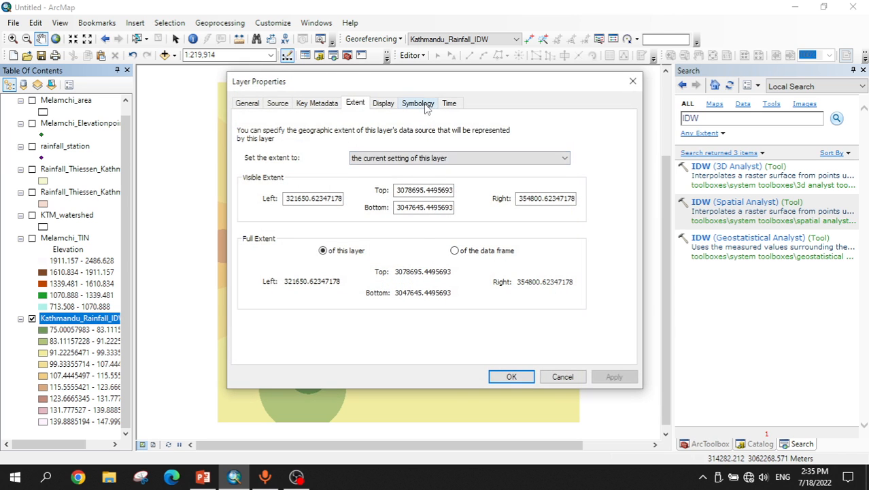
pyautogui.click(419, 103)
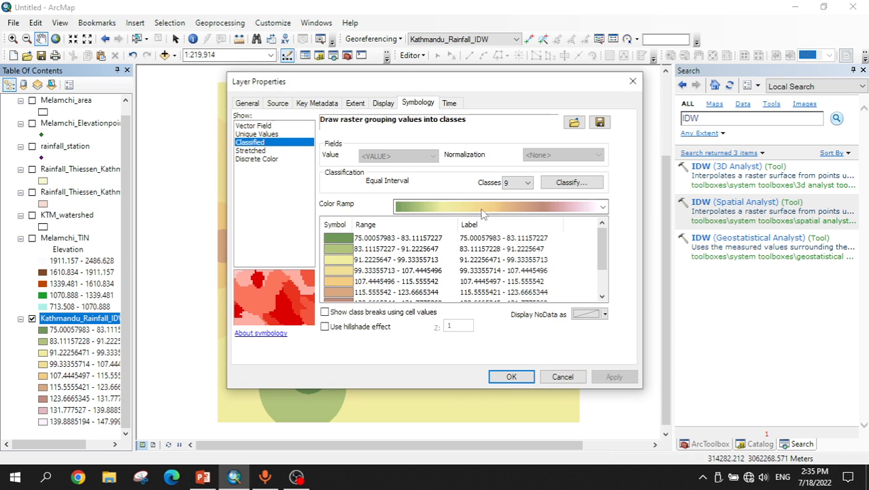
pyautogui.click(520, 182)
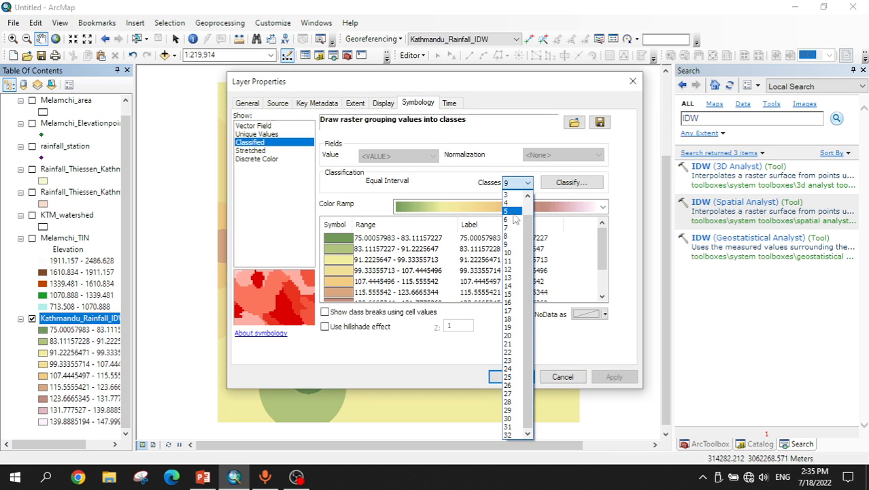
pyautogui.click(515, 211)
pyautogui.click(565, 185)
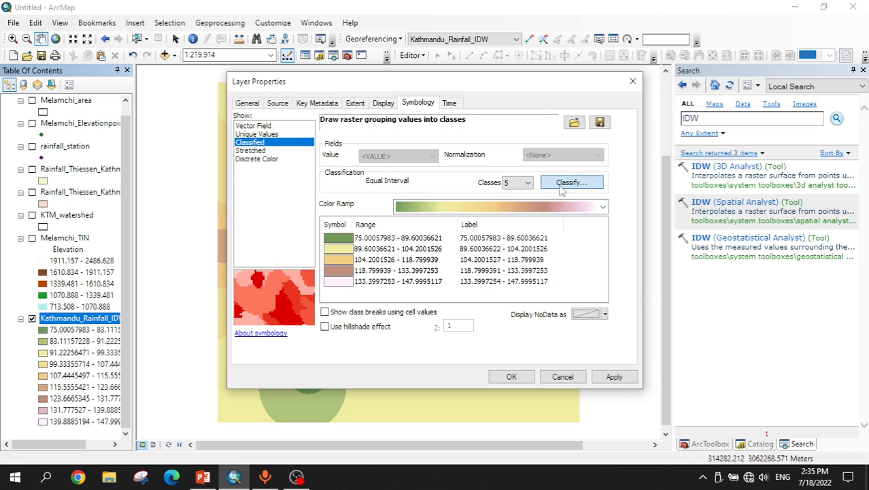
pyautogui.click(380, 112)
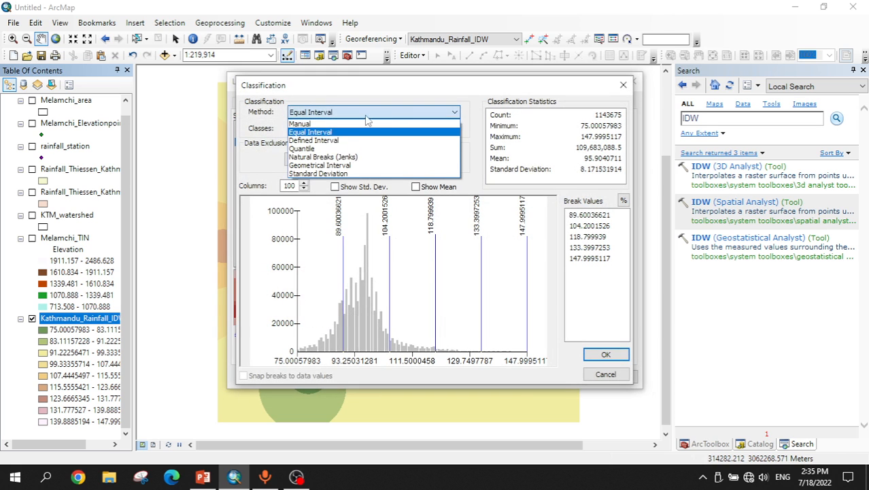
pyautogui.click(322, 157)
pyautogui.click(606, 354)
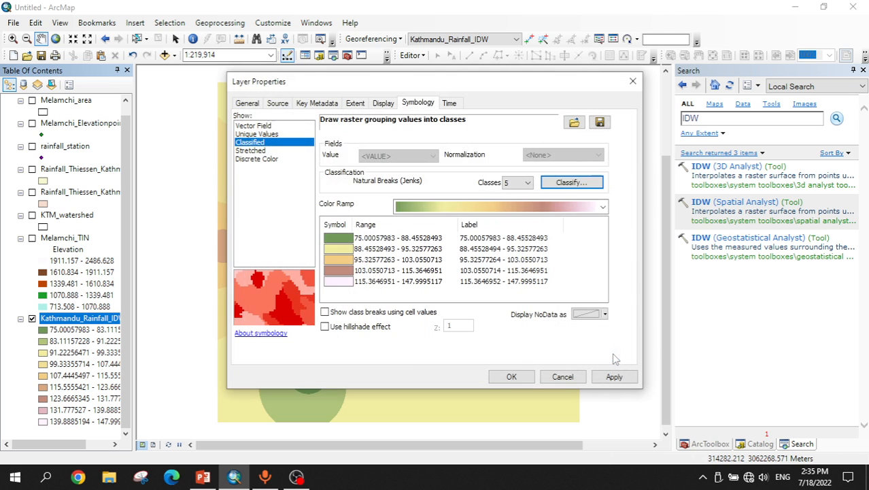
# Step: Pick a red-to-blue color ramp for the IDW raster classes and apply the symbology
pyautogui.click(489, 206)
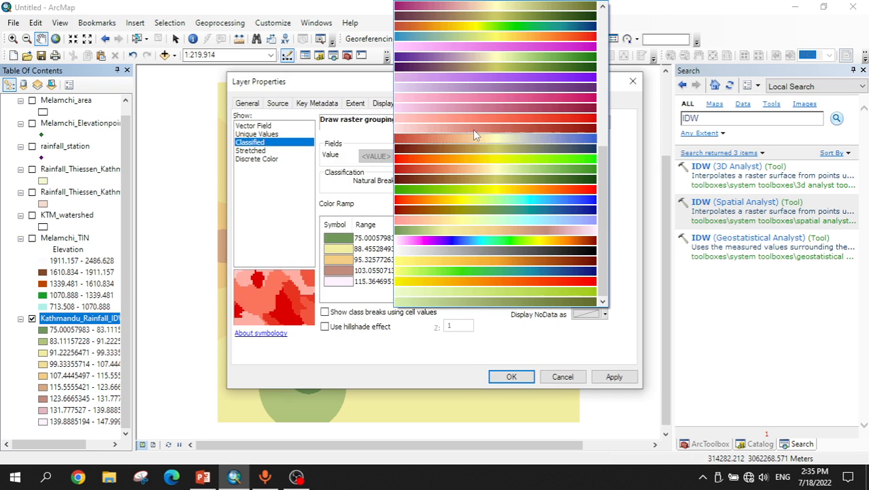
pyautogui.click(502, 192)
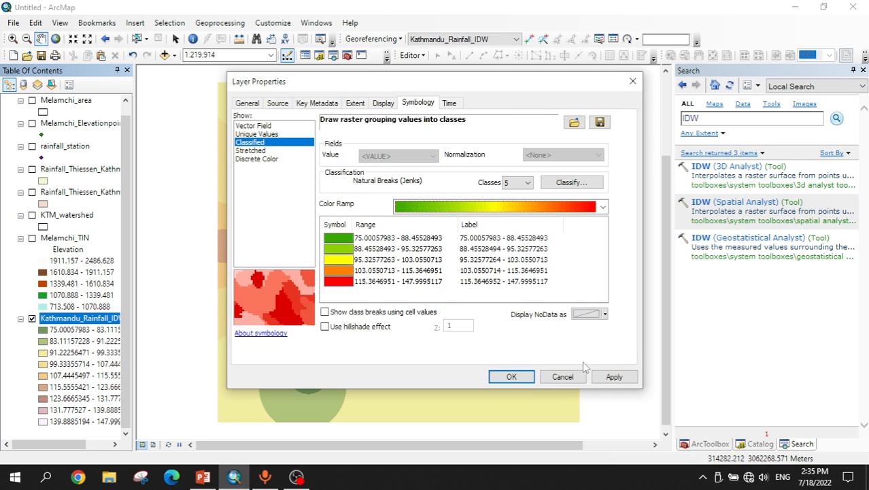
pyautogui.click(534, 208)
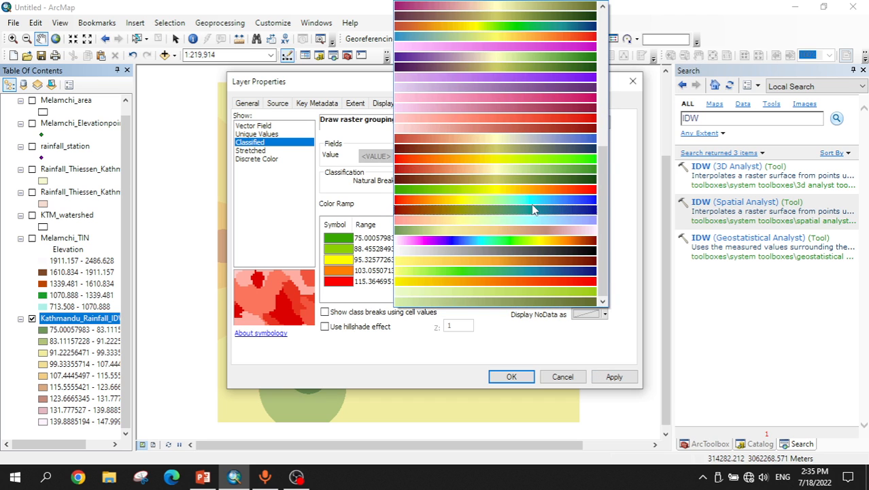
pyautogui.click(531, 211)
pyautogui.click(614, 377)
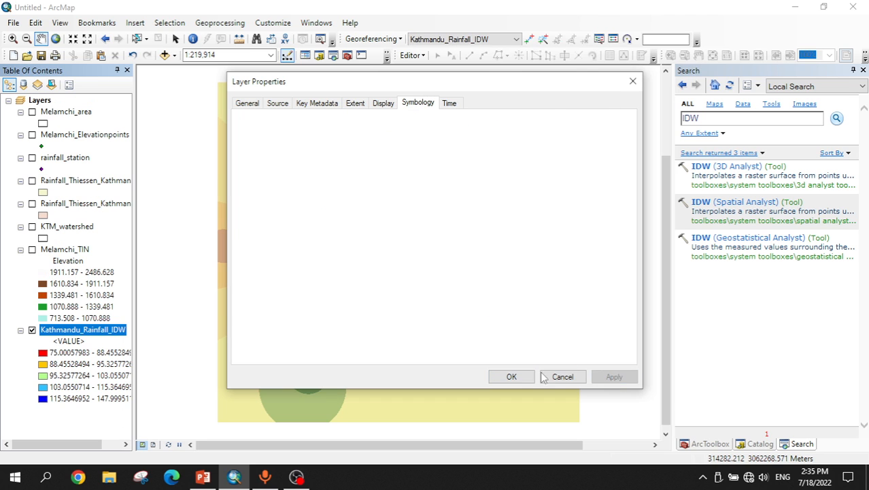
pyautogui.click(511, 376)
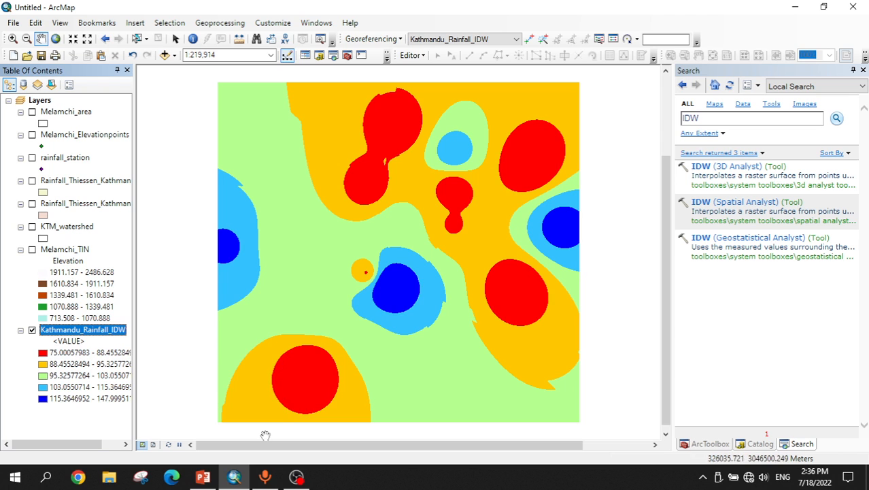
# Step: Switch to the PowerPoint presentation showing the Inverse Distance Weighting (IDW) slide
pyautogui.click(203, 476)
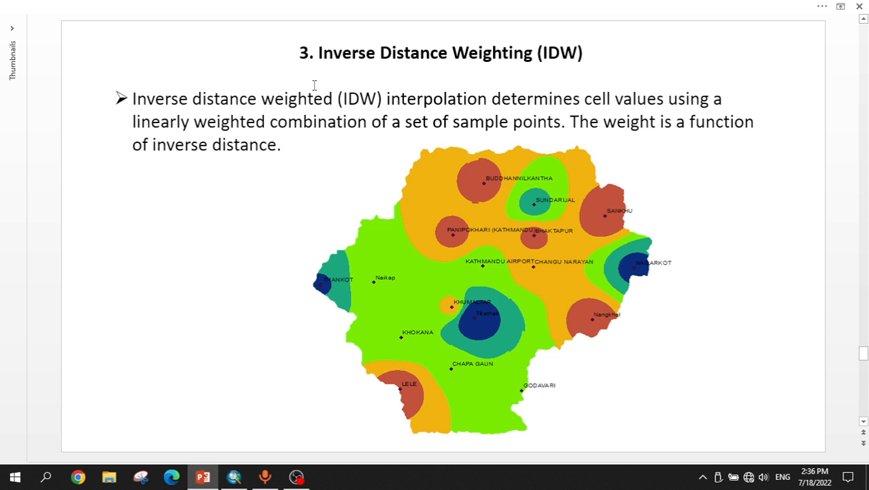
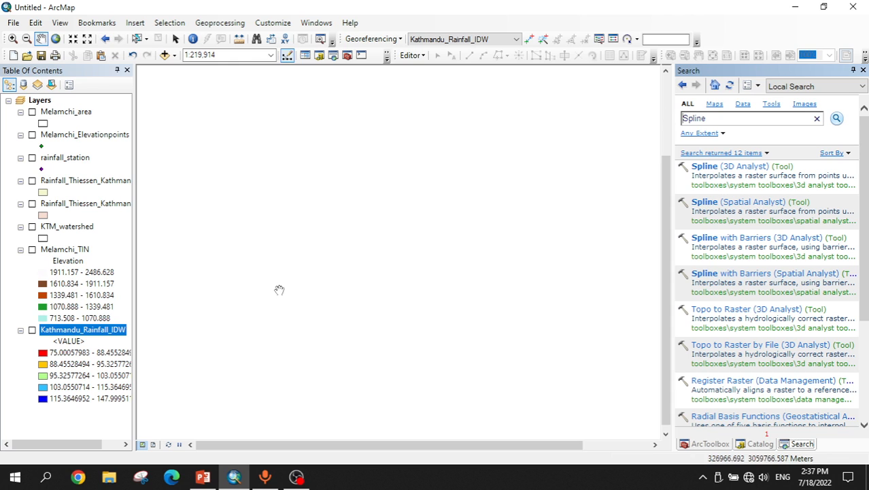
# Step: Switch to the PowerPoint Spline slide and return to ArcMap
pyautogui.click(210, 479)
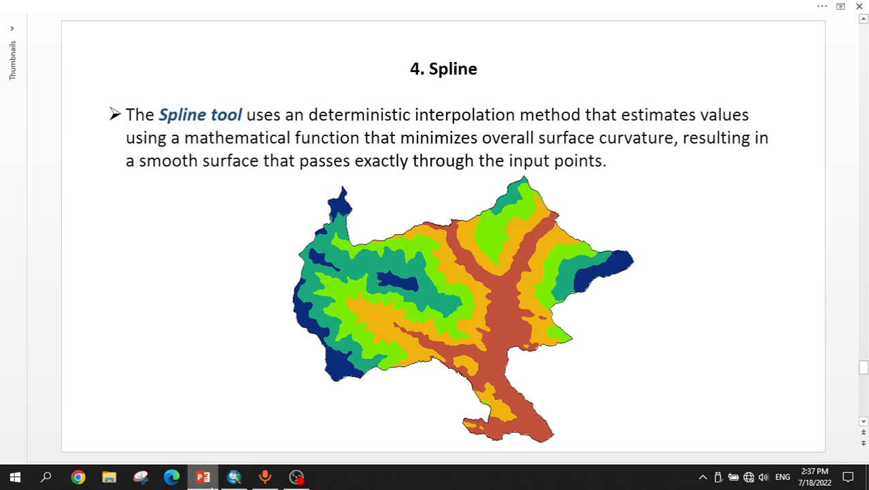
pyautogui.click(211, 478)
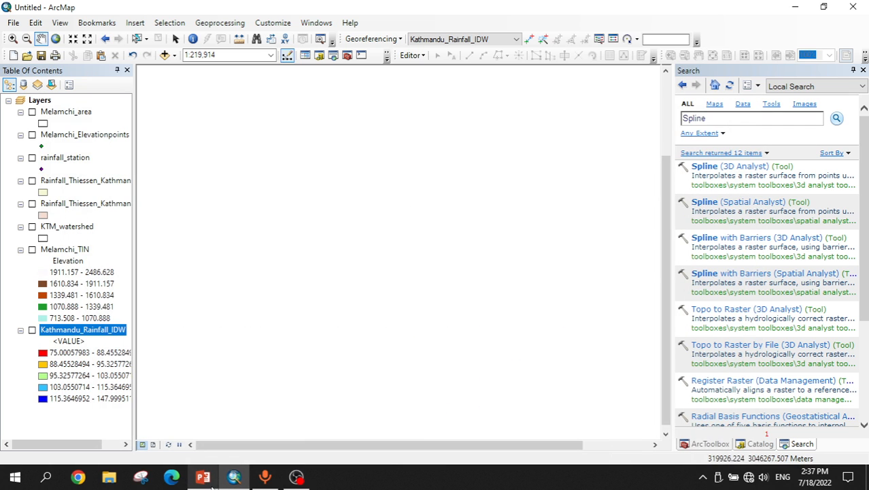
# Step: Turn on the Kathmandu_Rainfall_IDW layer, briefly showing and hiding the Melamchi_TIN layer
pyautogui.click(32, 331)
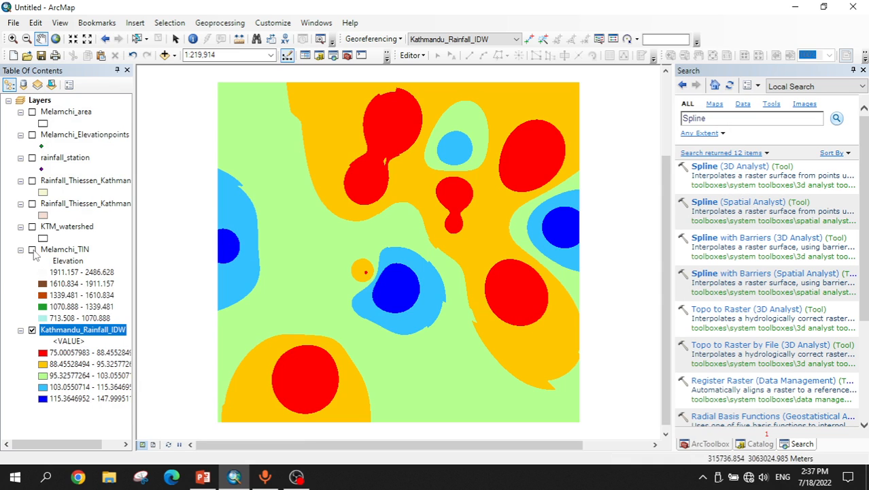
pyautogui.click(32, 250)
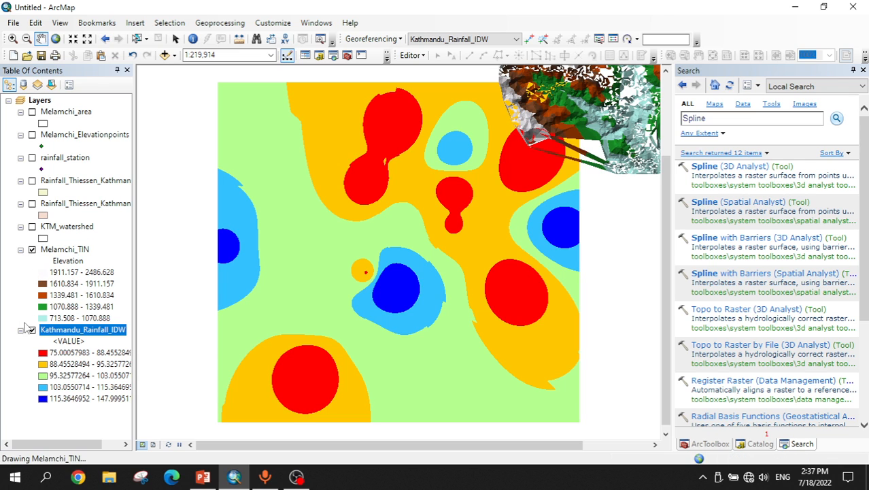
pyautogui.click(32, 250)
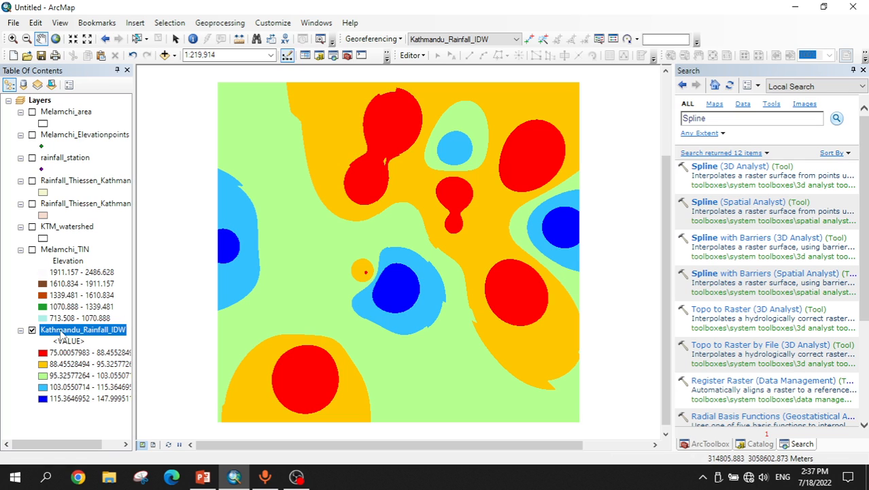
# Step: Clip Kathmandu_Rainfall_IDW to KTM_watershed using its features as clipping geometry with clipping extent maintained, and hide the unclipped IDW layer
pyautogui.click(716, 121)
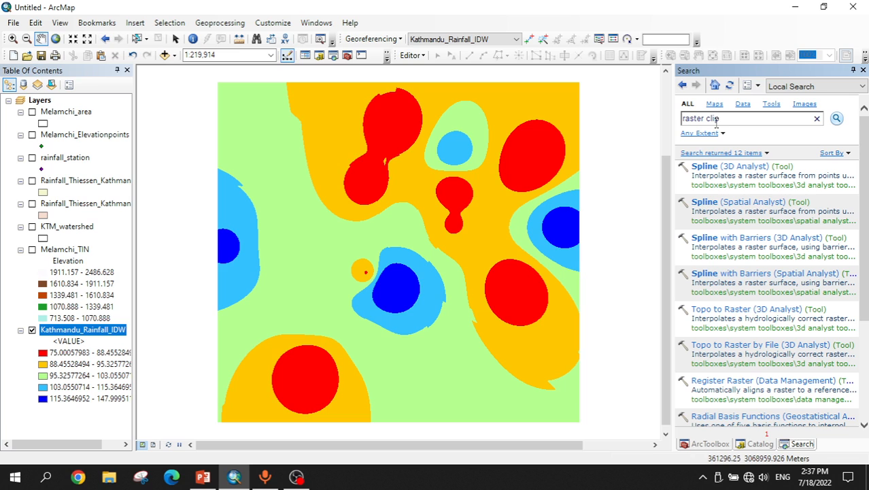
pyautogui.press('Return')
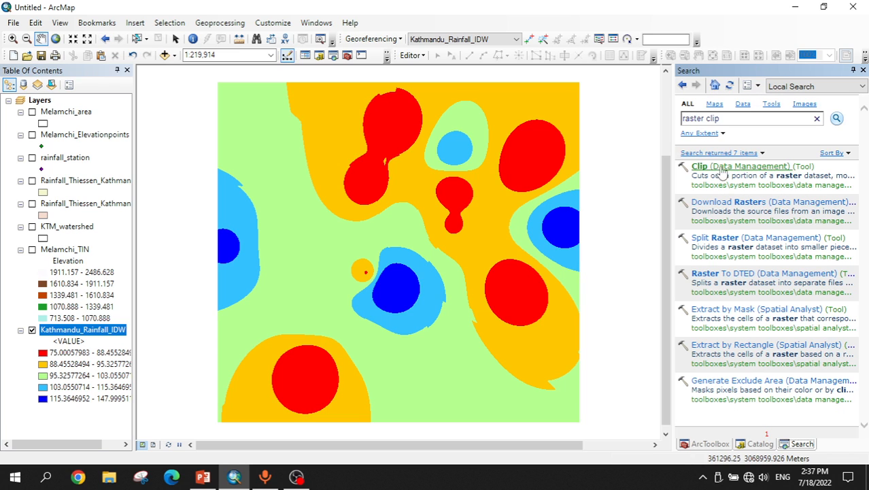
pyautogui.click(735, 168)
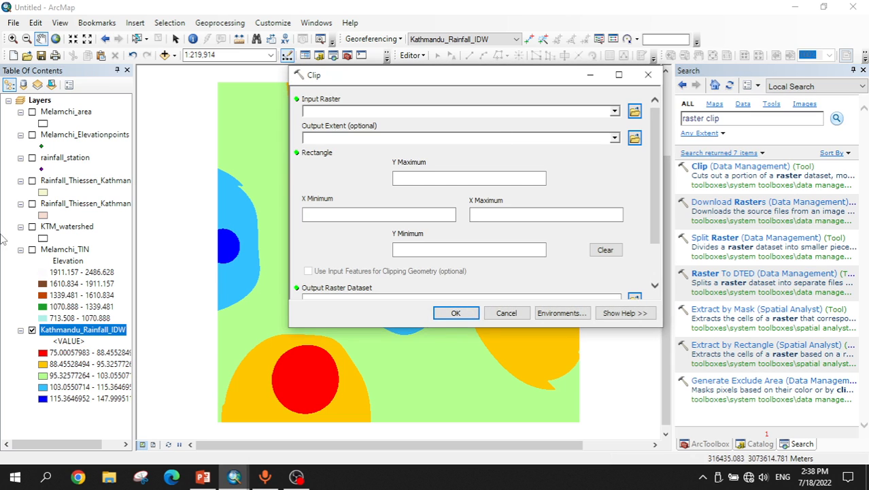
pyautogui.moveTo(74, 332); pyautogui.dragTo(331, 109)
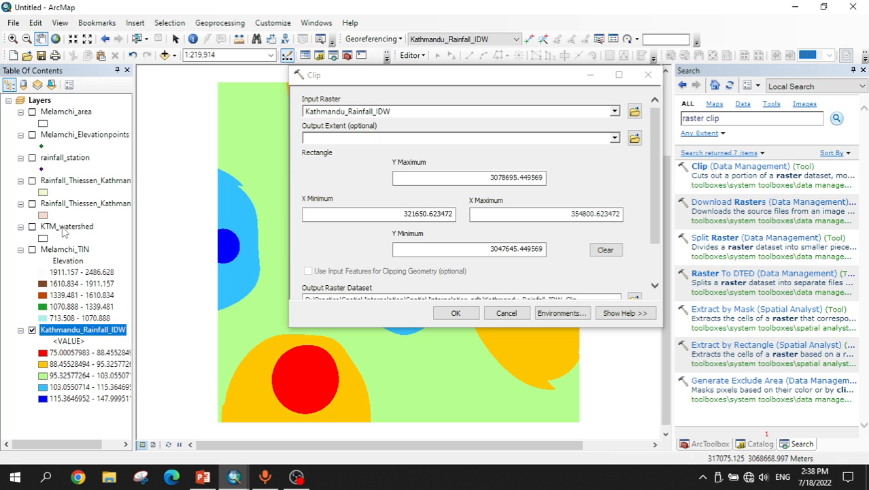
pyautogui.moveTo(61, 230); pyautogui.dragTo(335, 138)
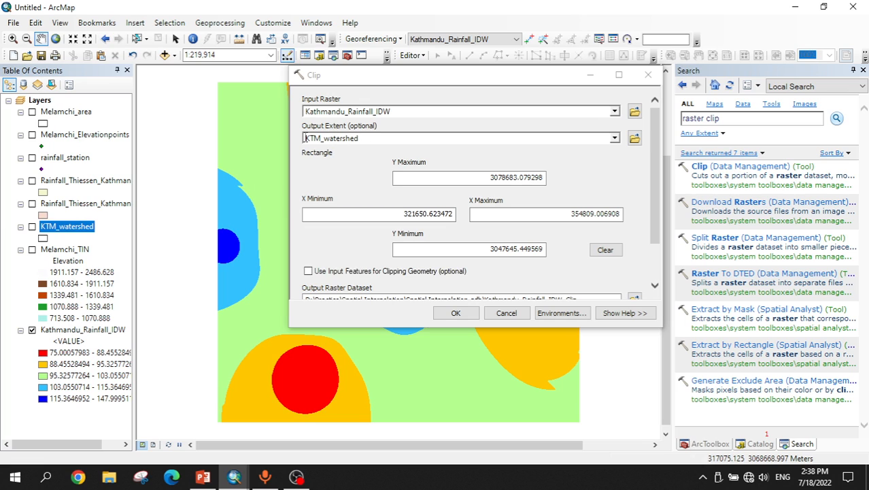
pyautogui.click(308, 271)
pyautogui.scroll(-3, 658, 225)
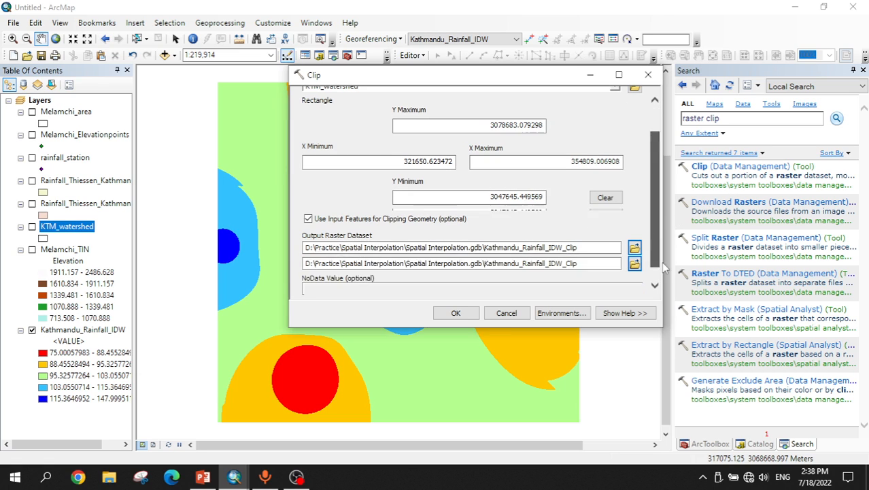
pyautogui.click(308, 288)
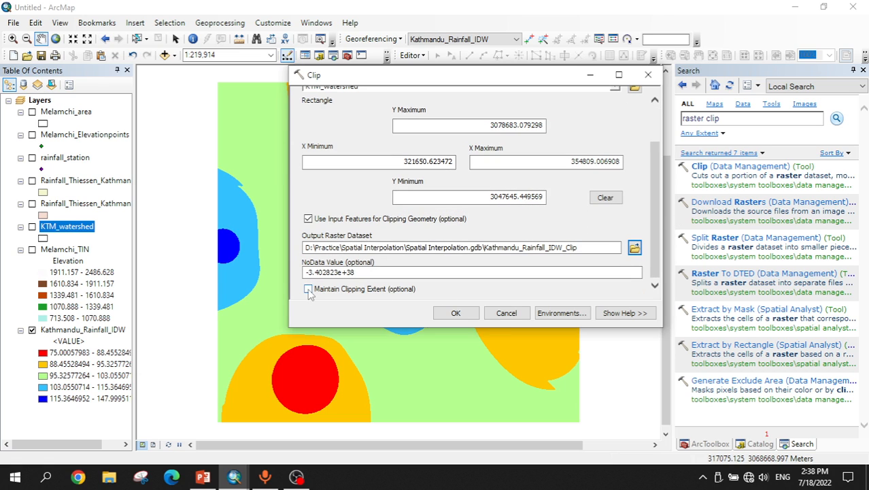
pyautogui.click(457, 313)
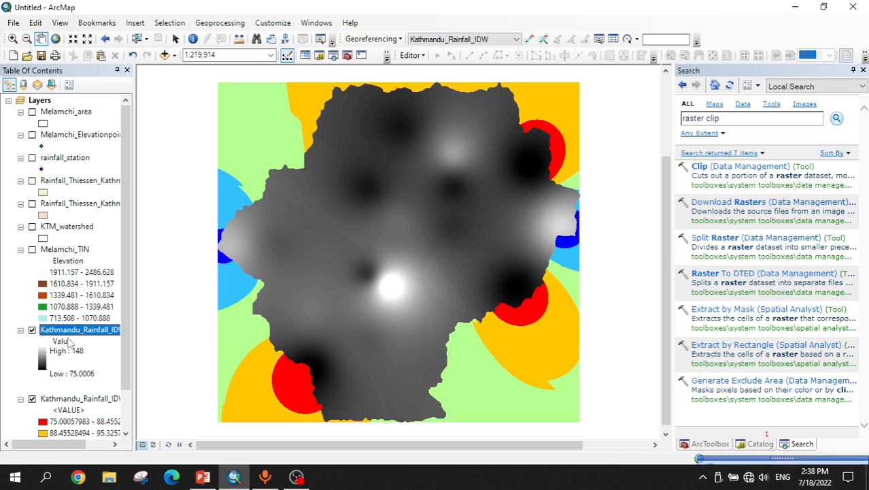
pyautogui.click(32, 398)
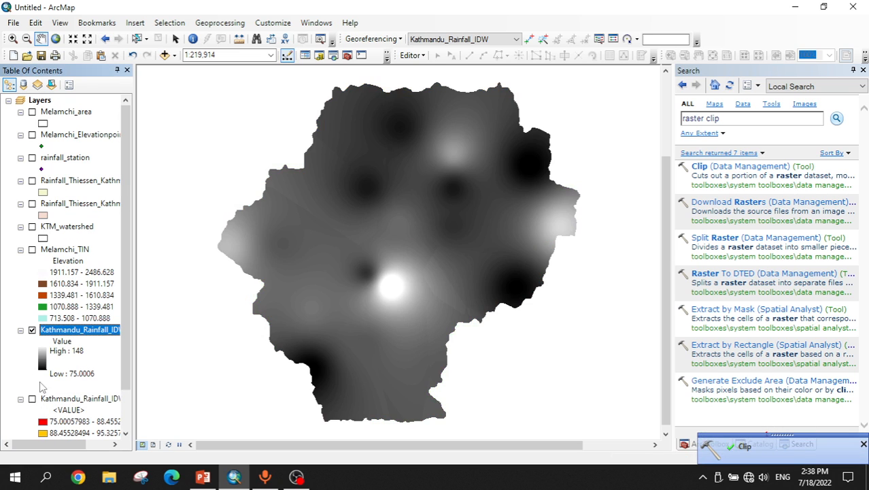
# Step: Classify the clipped IDW raster's symbology into 5 Natural Breaks (Jenks) classes
pyautogui.rightClick(65, 330)
pyautogui.click(99, 321)
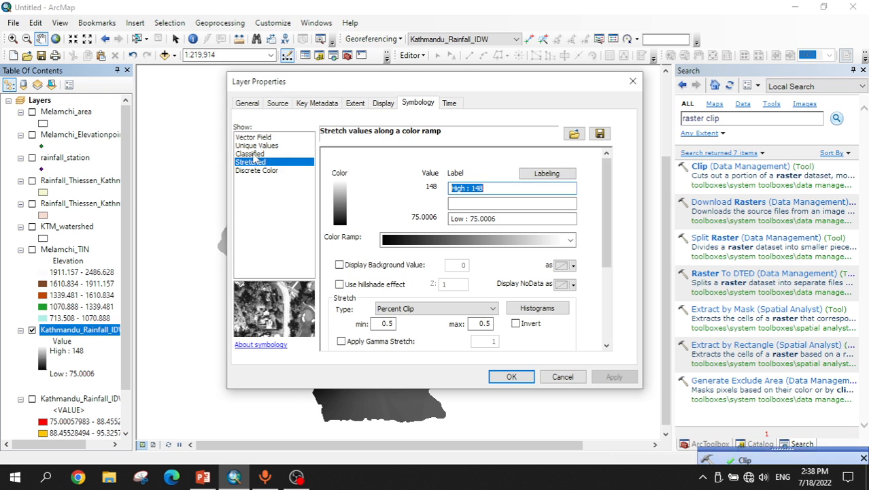
pyautogui.click(252, 155)
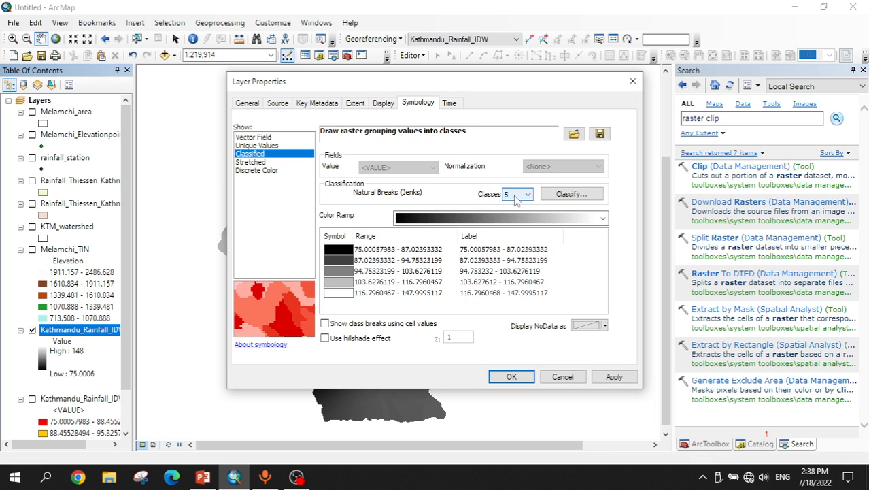
pyautogui.click(570, 193)
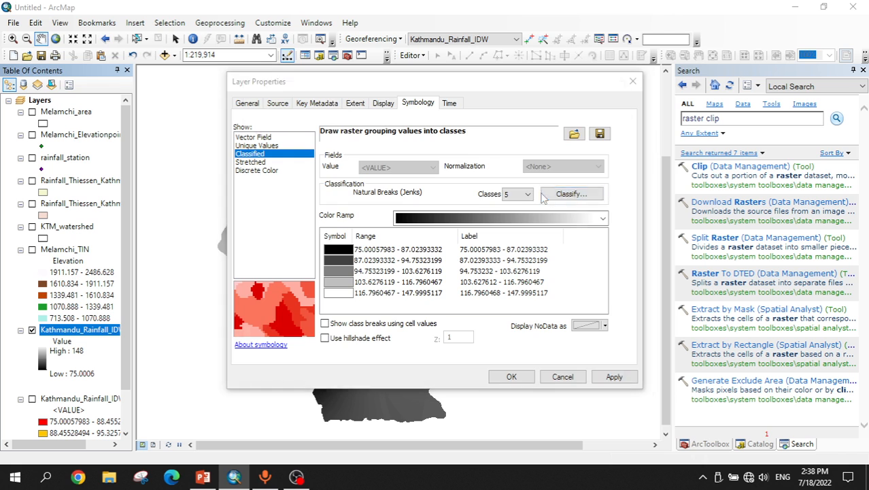
pyautogui.click(606, 355)
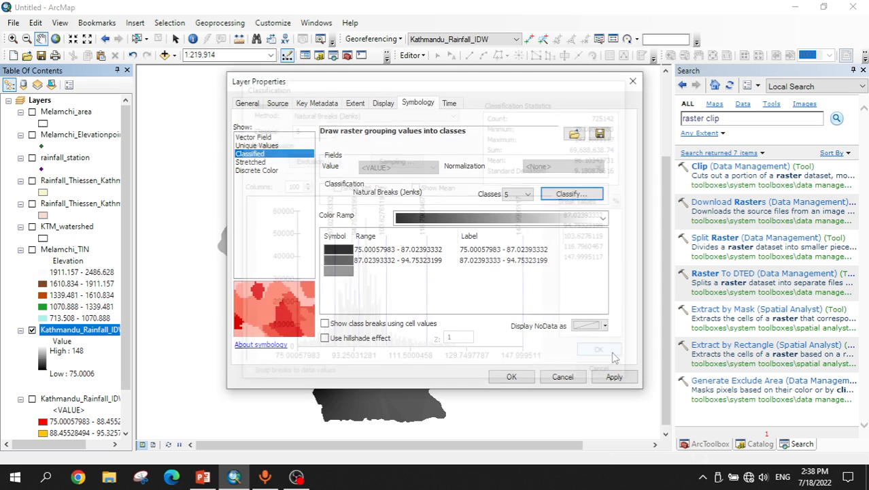
# Step: Apply a cyan-to-magenta color ramp to the clipped IDW raster classes
pyautogui.click(504, 218)
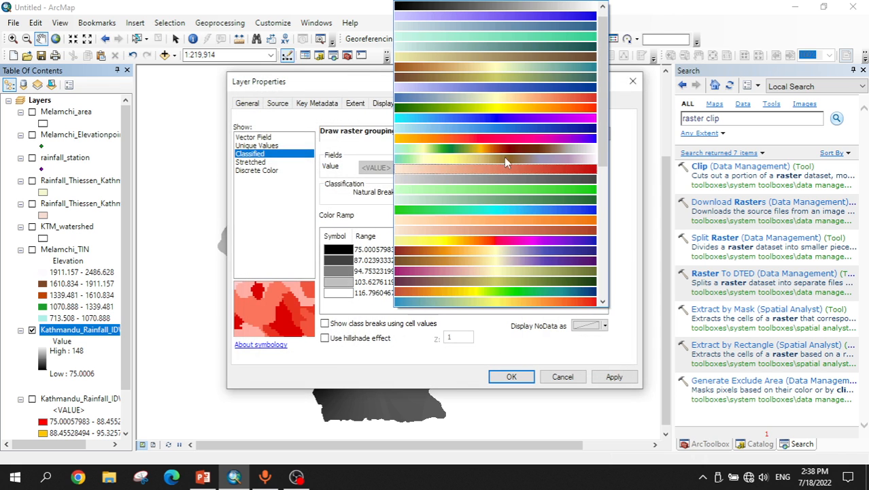
pyautogui.click(459, 127)
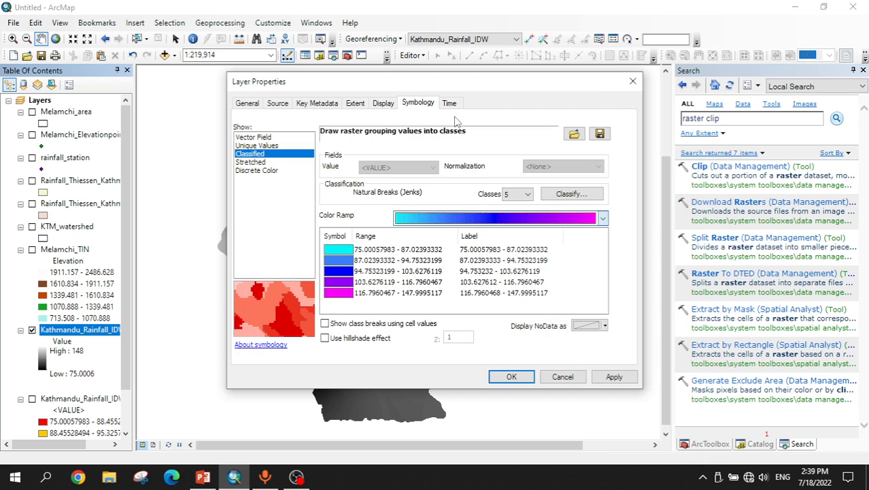
pyautogui.click(613, 377)
pyautogui.click(509, 376)
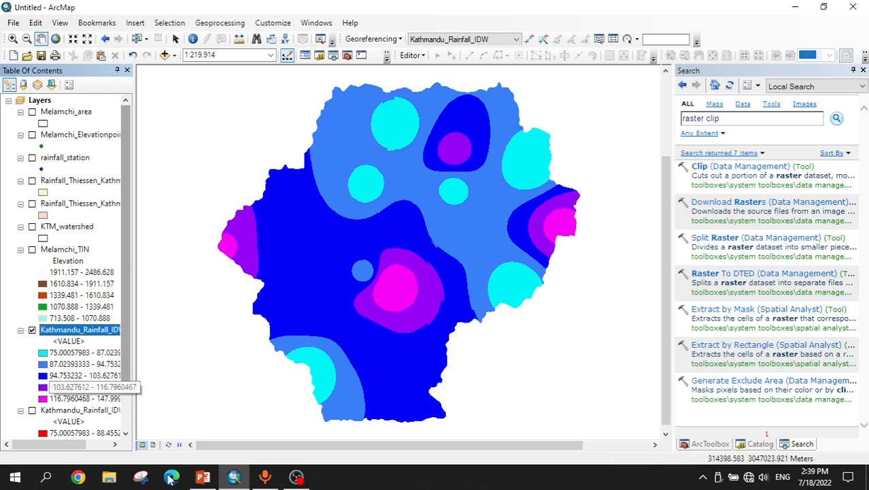
# Step: Switch to the PowerPoint presentation and return to ArcMap
pyautogui.click(204, 476)
pyautogui.click(210, 476)
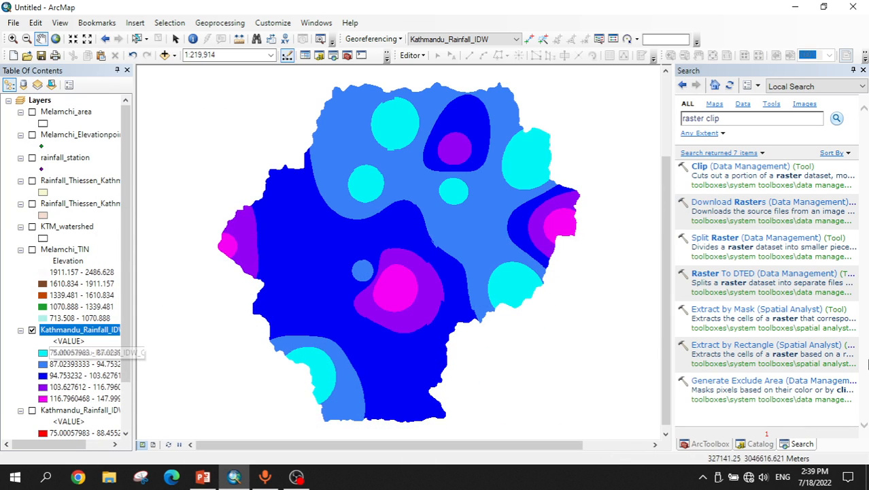
# Step: Hide the clipped IDW layer and open the Spline (Spatial Analyst) tool from a search for spline
pyautogui.click(32, 331)
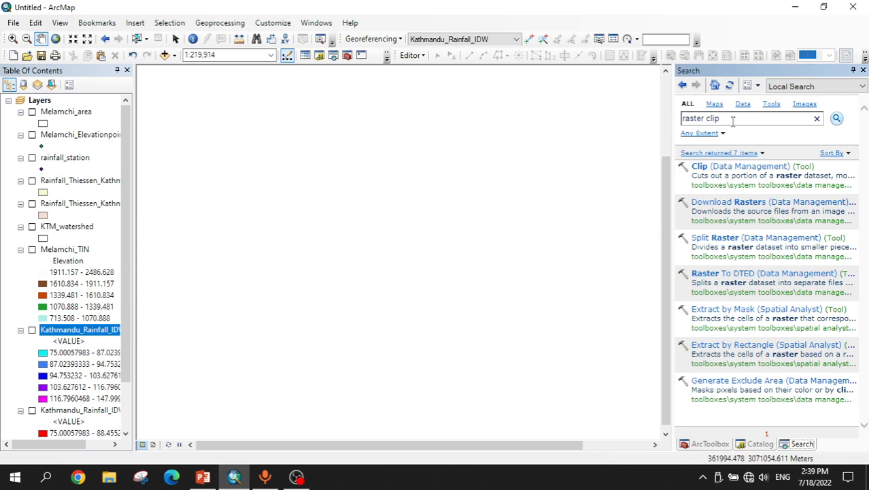
pyautogui.press('BackSpace')
pyautogui.press('BackSpace')
pyautogui.press('BackSpace')
pyautogui.press('BackSpace')
pyautogui.press('BackSpace')
pyautogui.press('BackSpace')
pyautogui.press('BackSpace')
pyautogui.press('BackSpace')
pyautogui.press('BackSpace')
pyautogui.press('BackSpace')
pyautogui.press('Return')
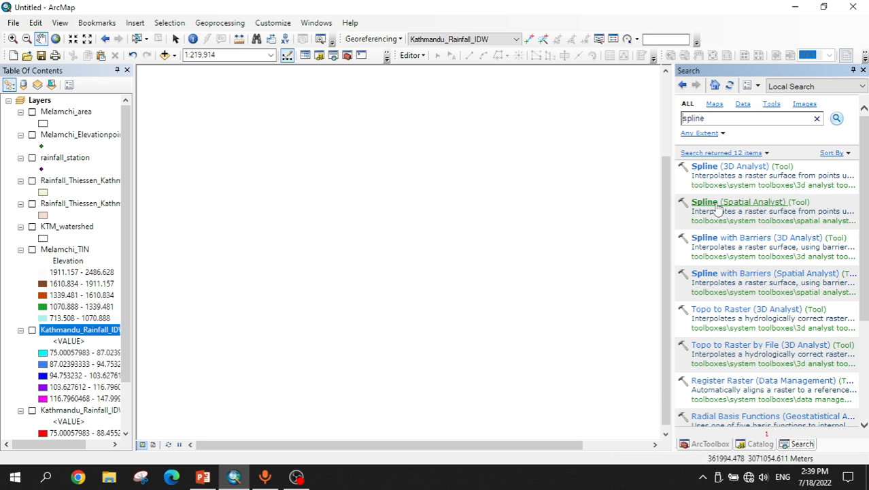
pyautogui.click(731, 203)
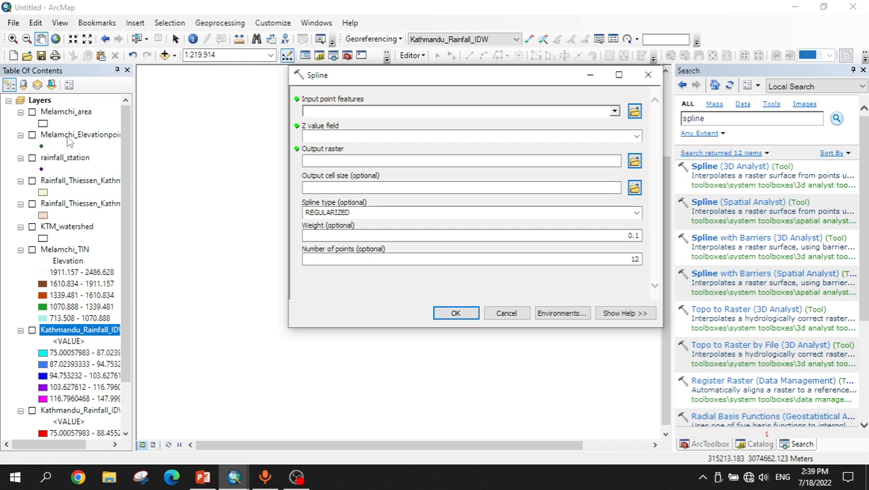
# Step: Set Spline input to Melamchi_Elevationpoints, Z field Elevation, output raster Melamchi_ElevationPount, and cell size 30
pyautogui.moveTo(68, 138); pyautogui.dragTo(337, 111)
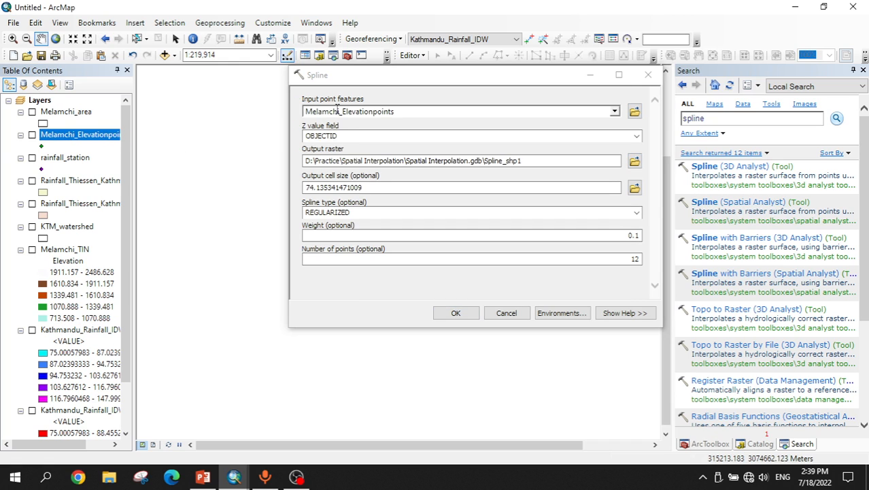
pyautogui.click(636, 136)
pyautogui.click(360, 156)
pyautogui.press('Down')
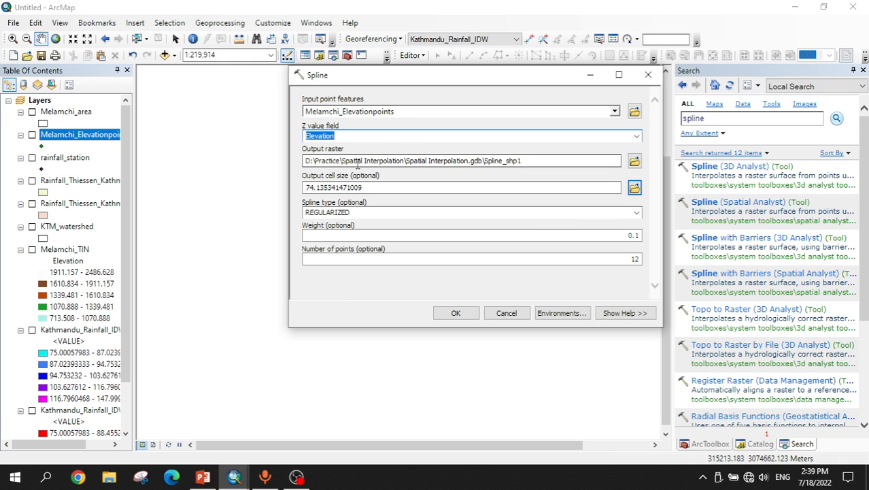
pyautogui.click(546, 161)
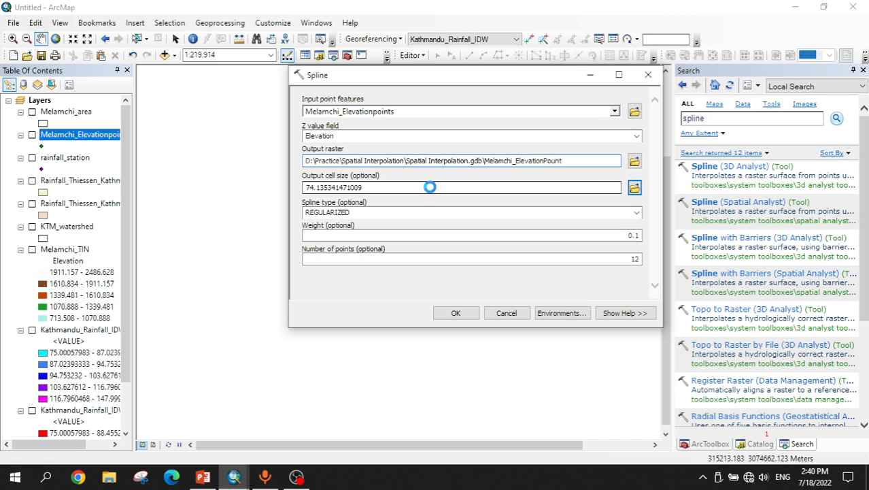
pyautogui.doubleClick(408, 194)
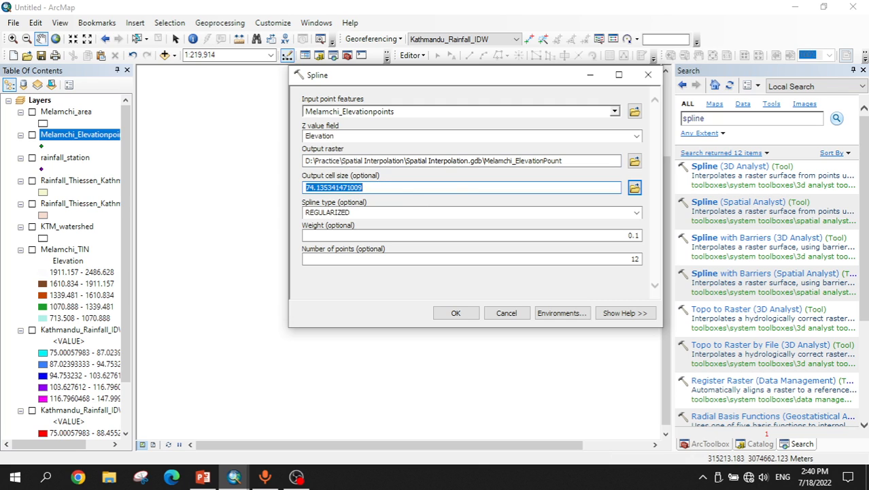
pyautogui.write('30')
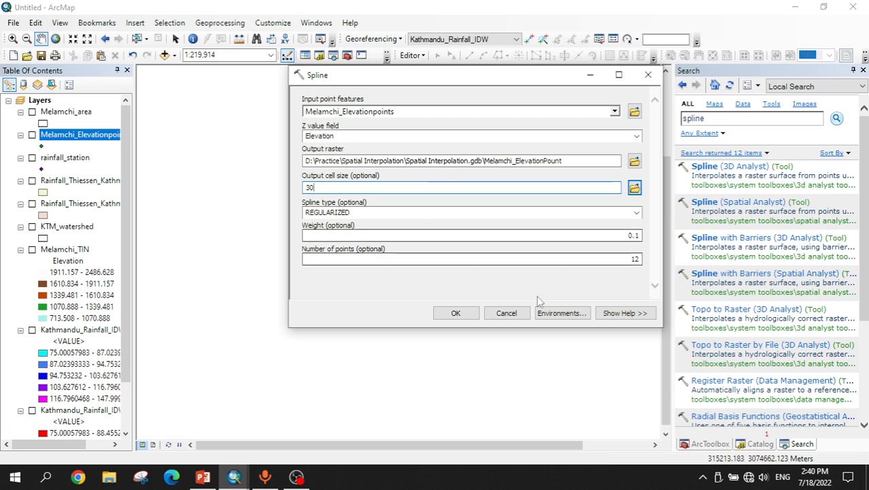
# Step: Set the Spline environment processing extent to Same as layer Melamchi_area
pyautogui.click(559, 312)
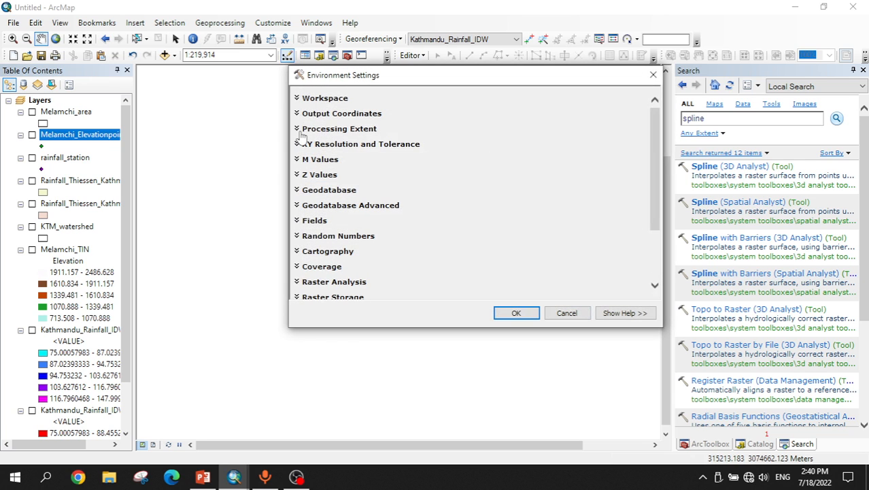
pyautogui.click(300, 131)
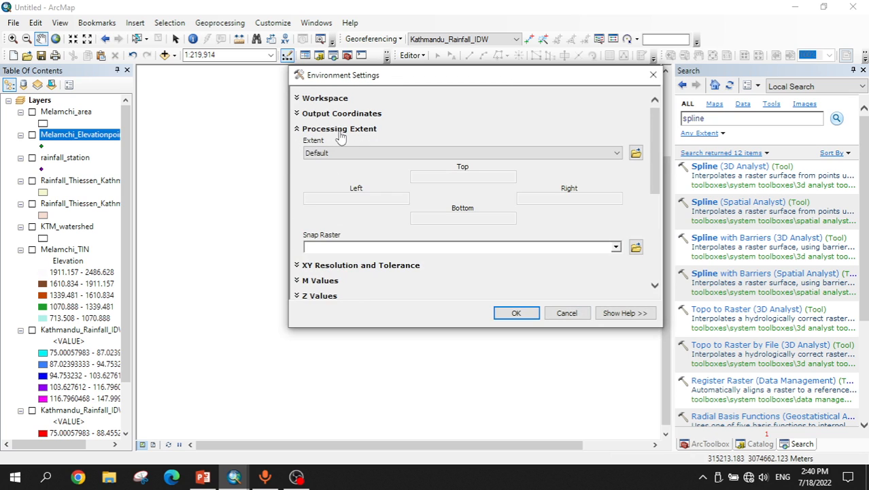
pyautogui.click(355, 153)
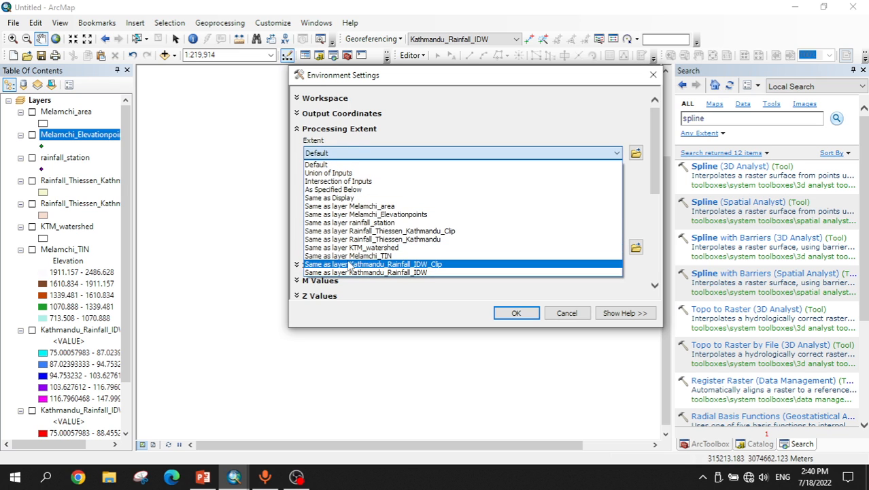
pyautogui.click(362, 208)
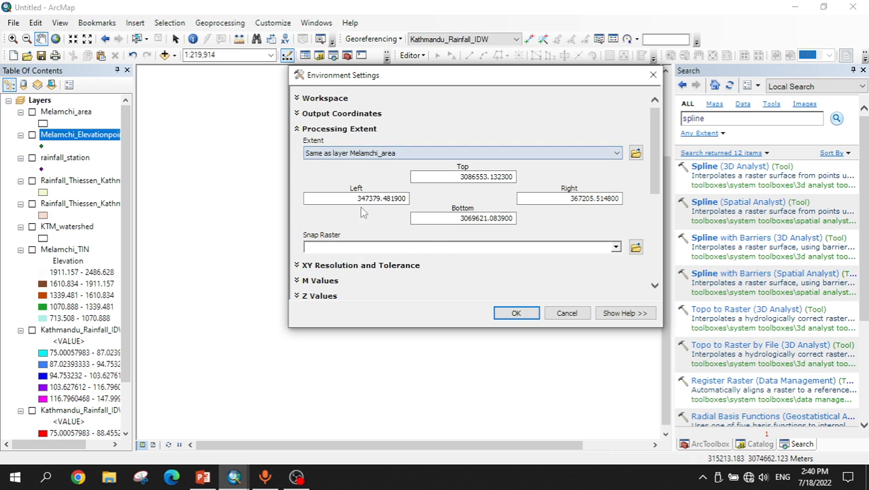
pyautogui.click(516, 313)
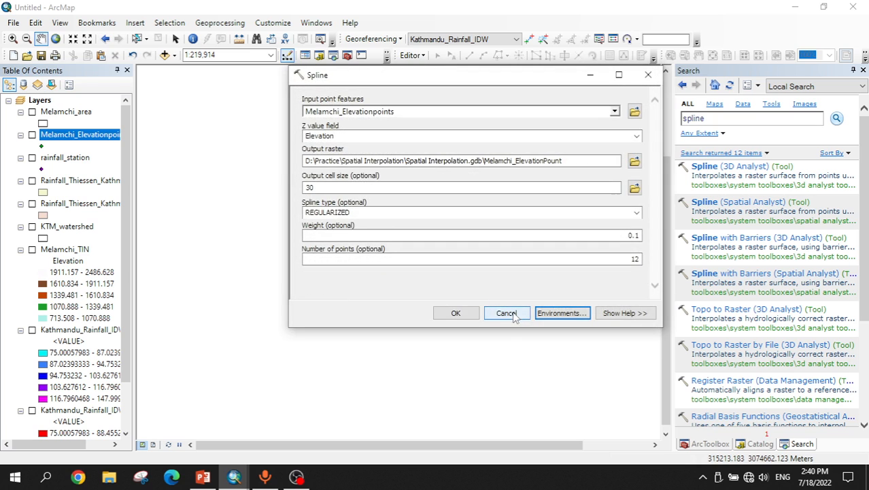
# Step: Run the Spline tool and zoom to the resulting Melamchi_ElevationPount layer
pyautogui.click(456, 314)
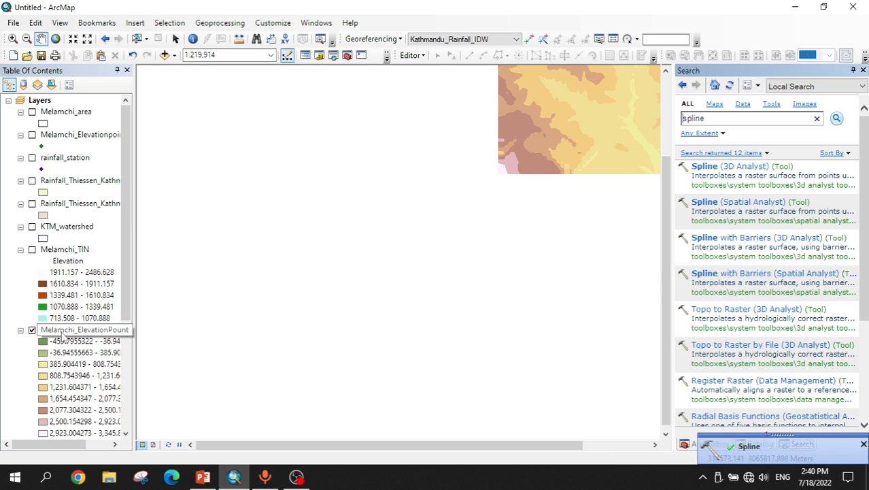
pyautogui.click(68, 330)
pyautogui.rightClick(70, 330)
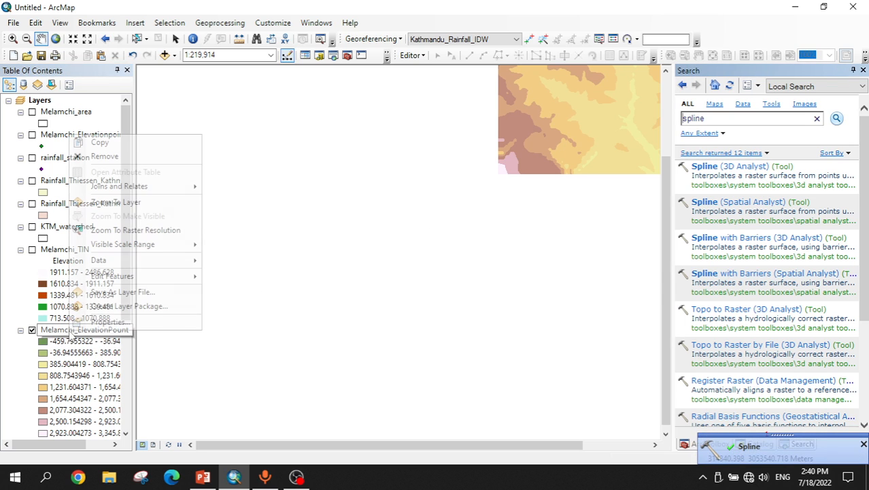
pyautogui.click(135, 202)
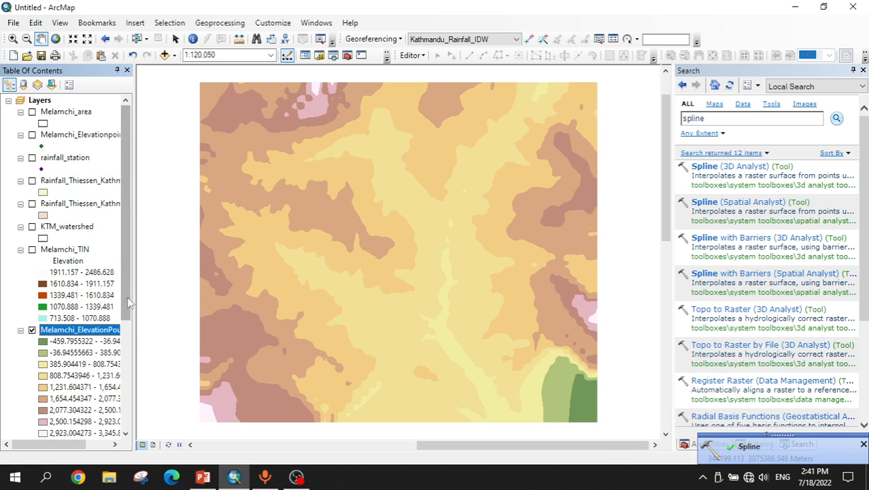
# Step: Open the Melamchi_ElevationPount layer's symbology and apply a red-to-blue color ramp
pyautogui.scroll(-2, 129, 302)
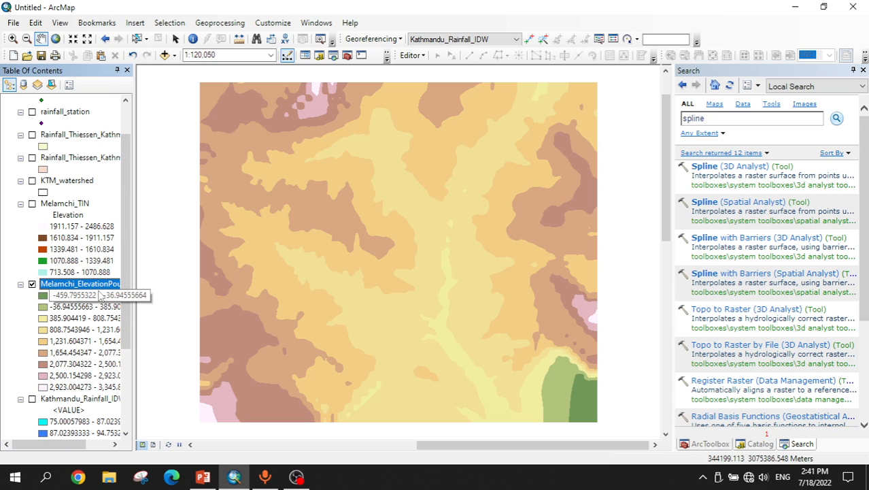
pyautogui.rightClick(95, 286)
pyautogui.click(115, 278)
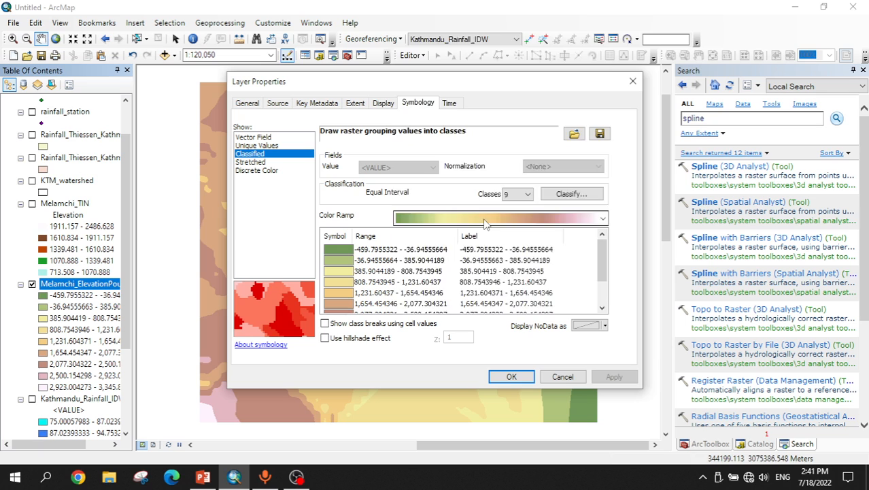
pyautogui.click(483, 218)
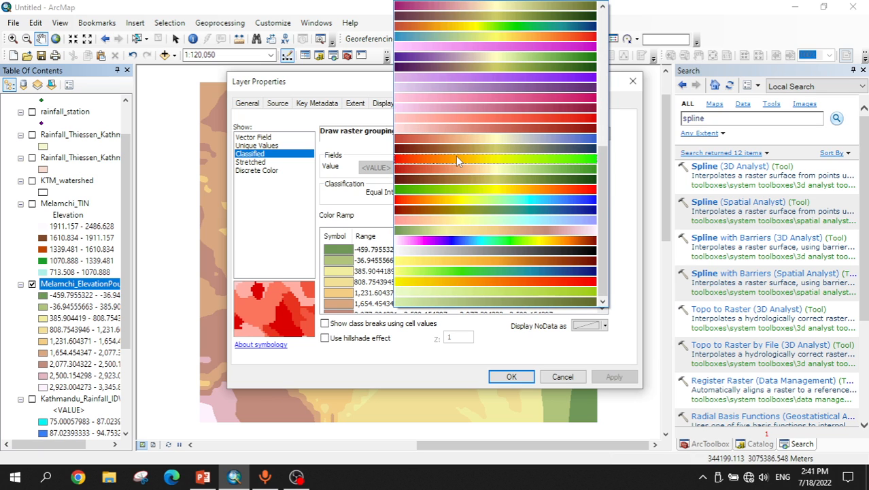
pyautogui.click(476, 199)
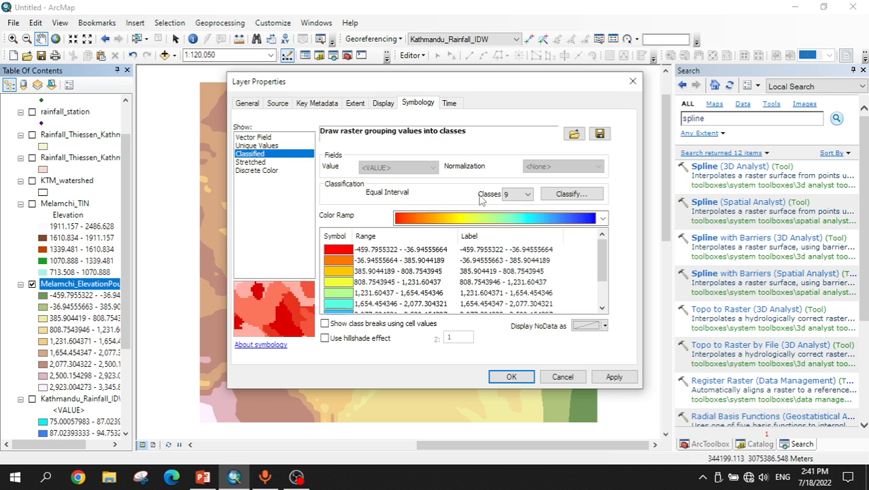
# Step: Set the classification to 5 classes using Natural Breaks (Jenks) and apply the symbology
pyautogui.click(525, 194)
pyautogui.click(510, 233)
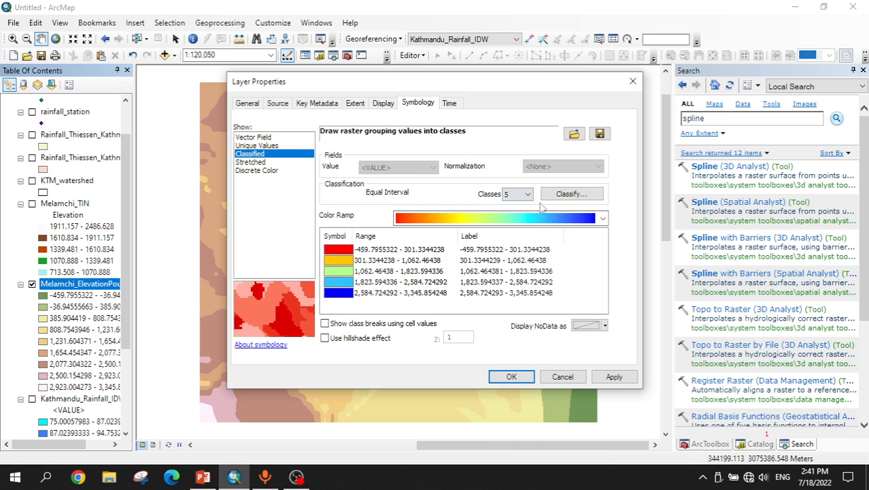
pyautogui.click(557, 196)
pyautogui.click(384, 112)
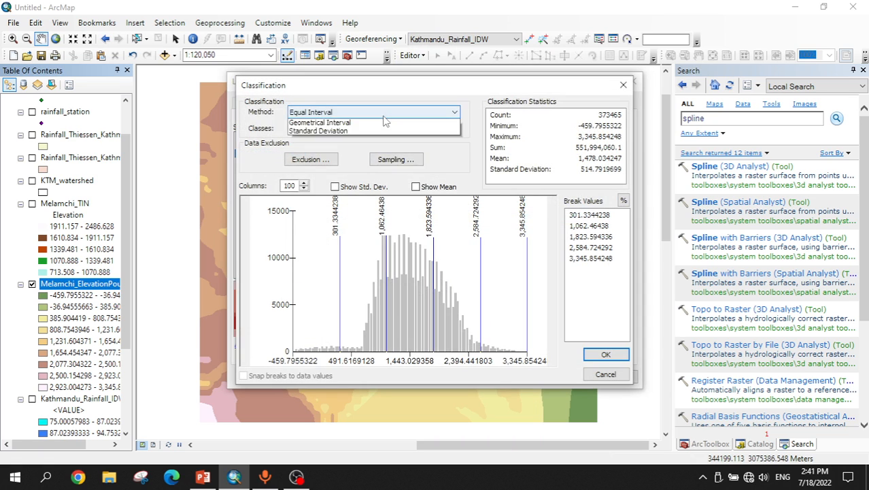
pyautogui.click(323, 157)
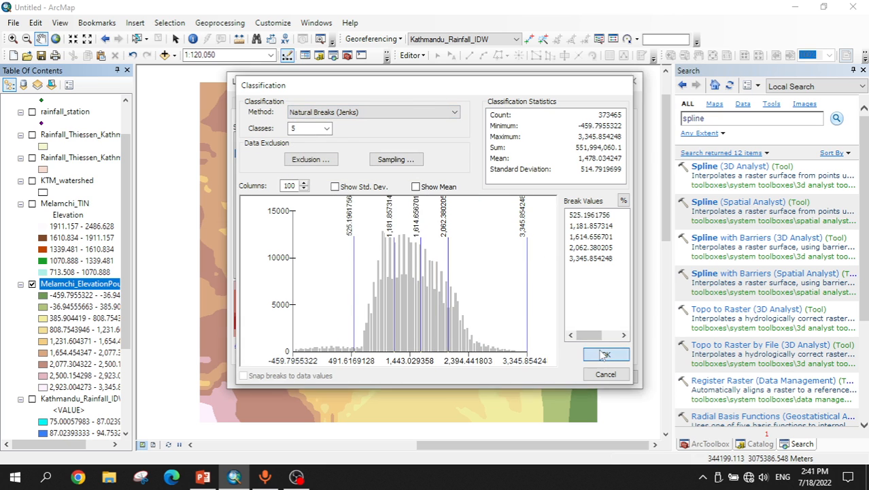
pyautogui.click(605, 354)
pyautogui.click(509, 376)
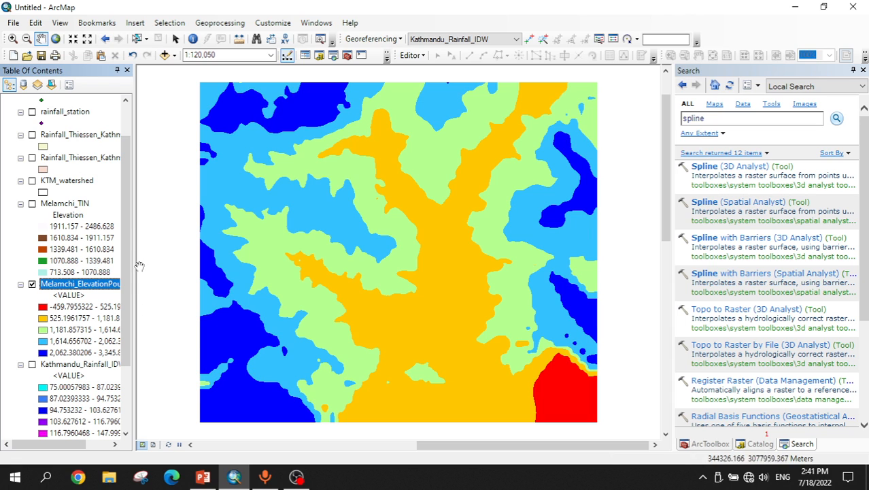
# Step: Search for raster clip and set Clip's input raster to Melamchi_ElevationPount and output extent to Melamchi_area
pyautogui.click(731, 117)
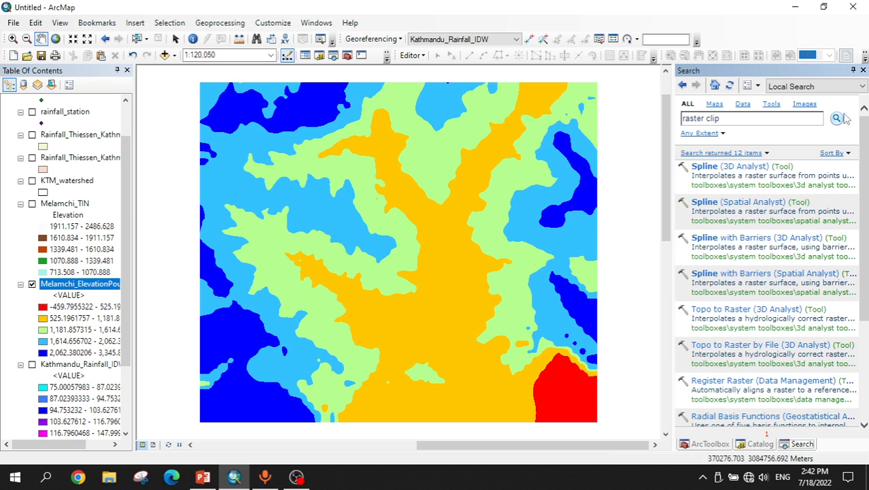
pyautogui.click(842, 119)
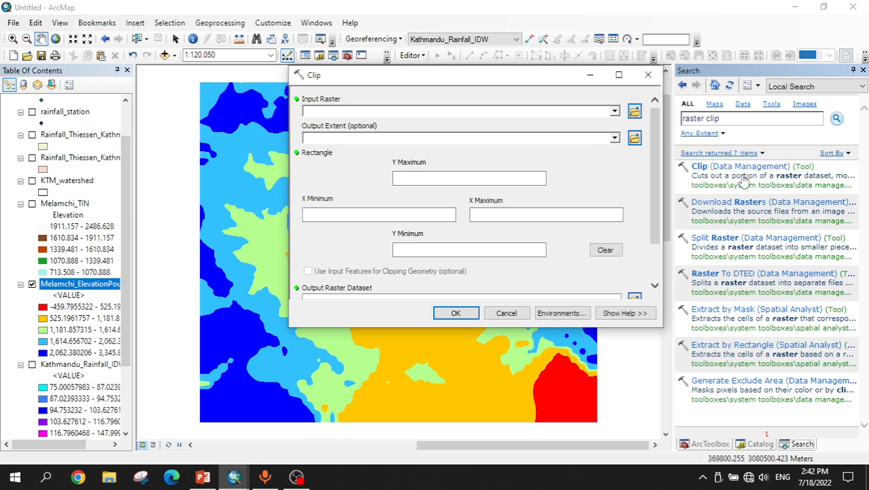
pyautogui.moveTo(71, 289); pyautogui.dragTo(125, 266)
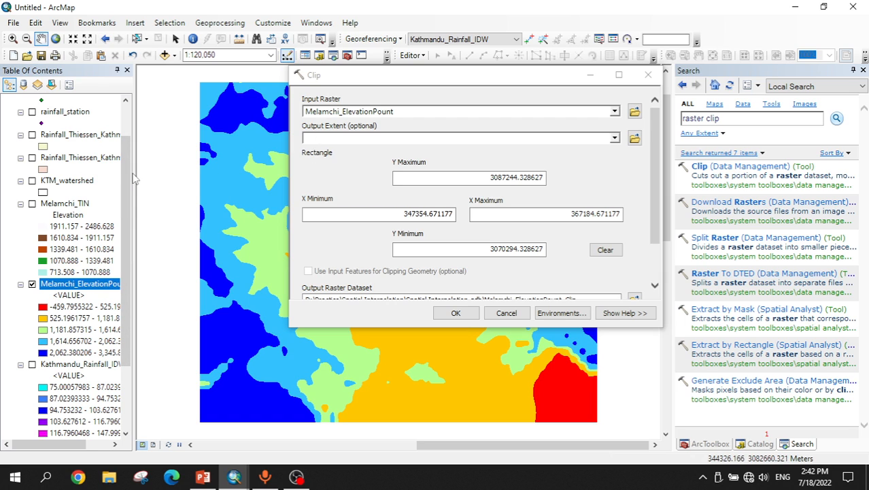
pyautogui.moveTo(134, 178); pyautogui.dragTo(132, 148)
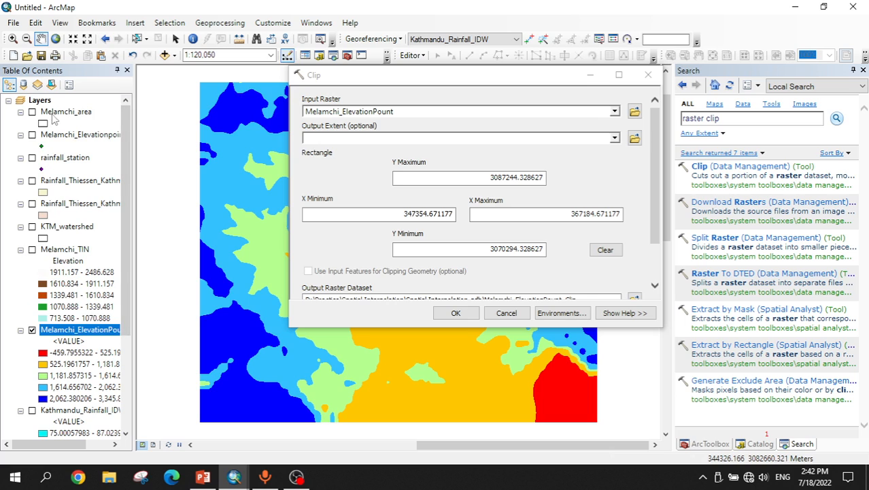
pyautogui.moveTo(54, 119); pyautogui.dragTo(136, 121)
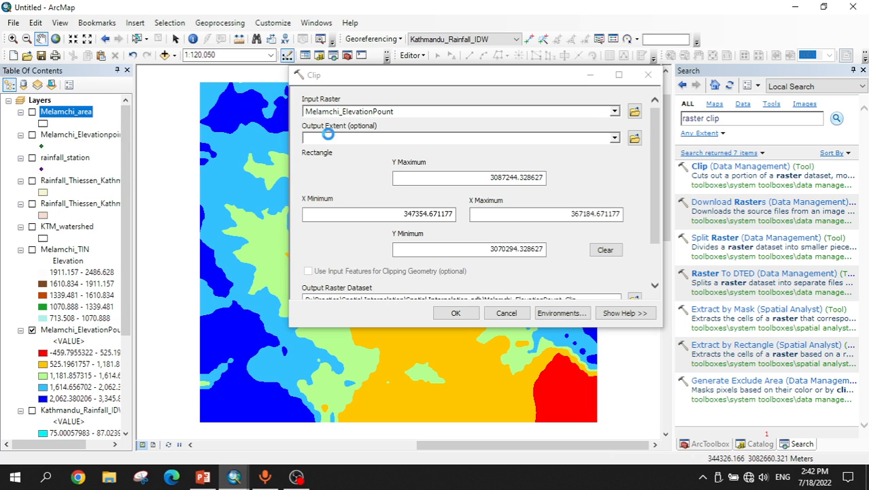
pyautogui.moveTo(327, 134); pyautogui.dragTo(329, 136)
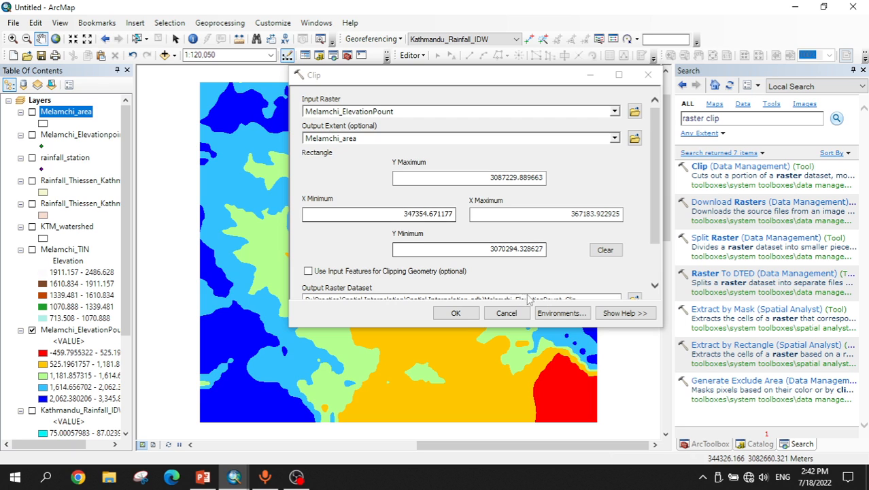
# Step: Enable clipping geometry from input features and run Clip with output Melamchi_ElevationPount_Clip
pyautogui.click(328, 272)
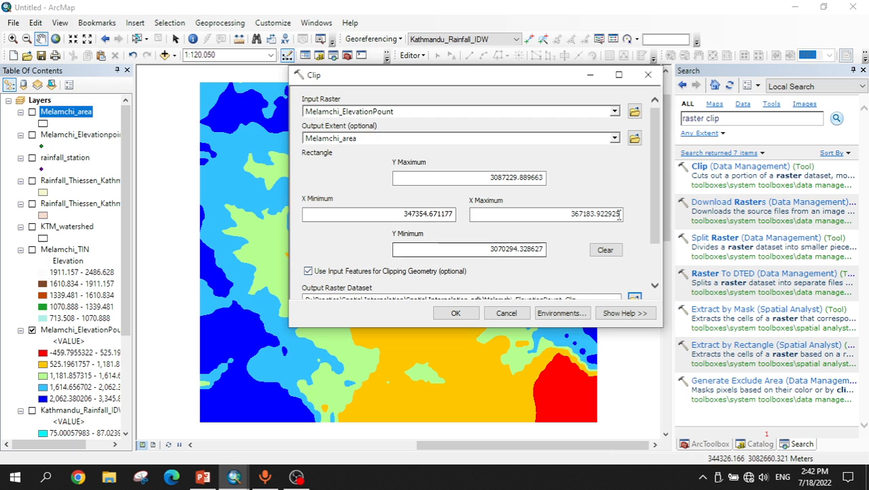
pyautogui.scroll(-2, 658, 255)
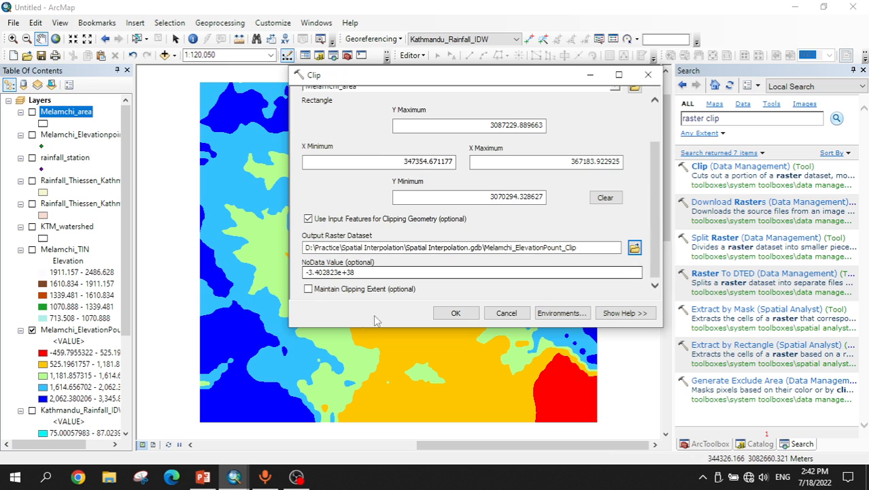
pyautogui.click(454, 313)
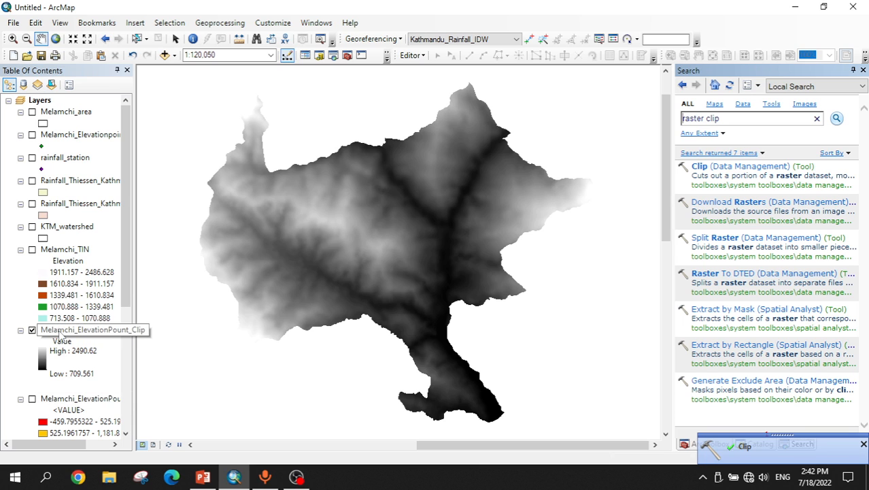
# Step: Open the clipped layer's symbology and switch its display to Classified
pyautogui.rightClick(60, 333)
pyautogui.click(74, 321)
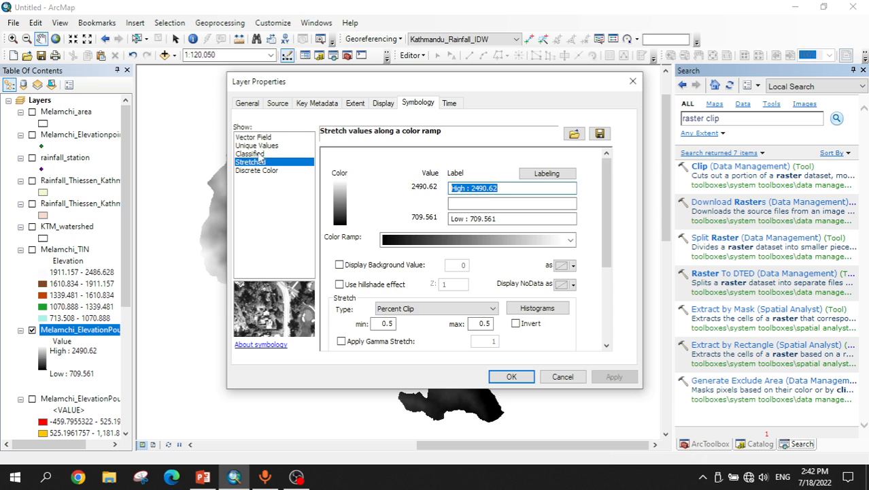
pyautogui.click(255, 154)
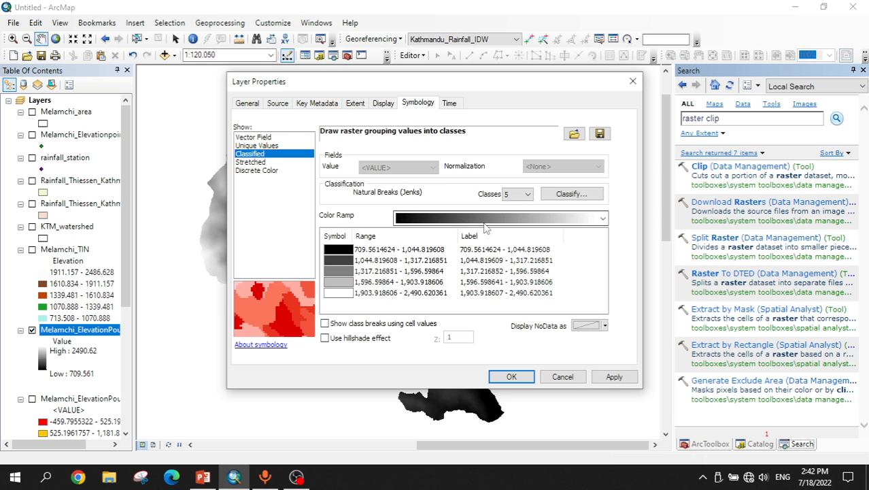
# Step: Try several color ramps on the clipped layer and apply a multicolor ramp
pyautogui.click(484, 219)
pyautogui.click(473, 214)
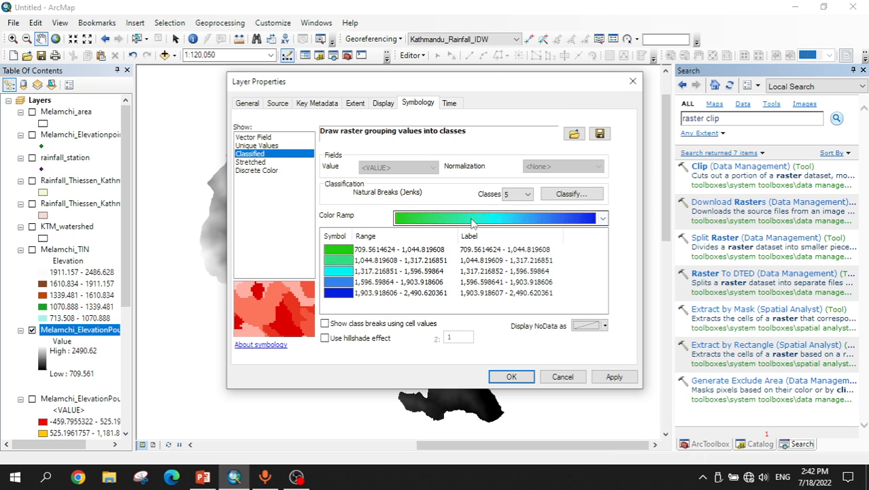
pyautogui.click(471, 219)
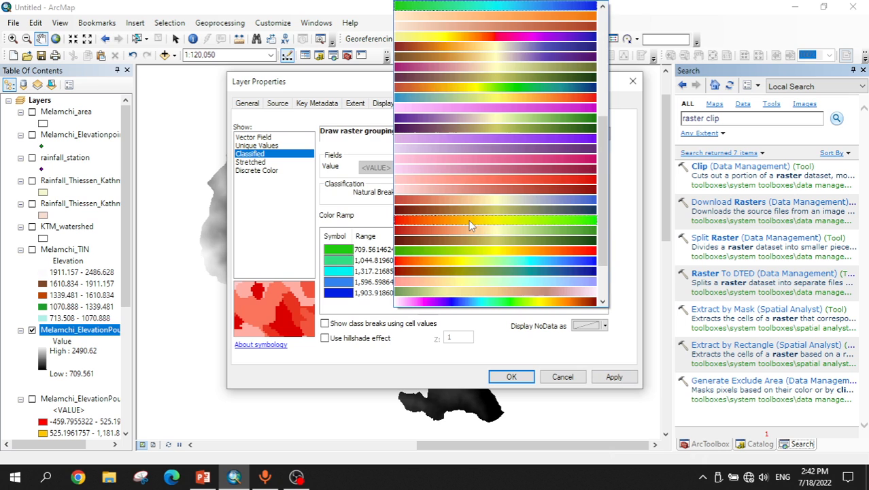
pyautogui.click(441, 222)
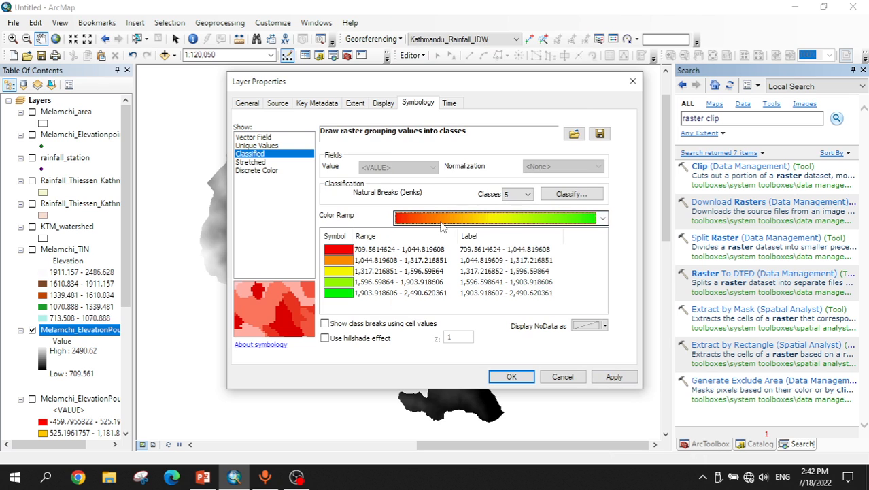
pyautogui.click(440, 225)
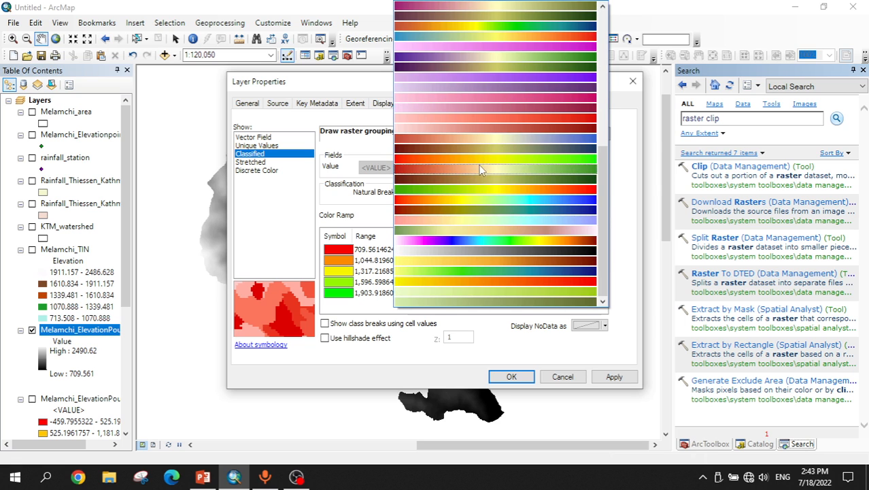
pyautogui.click(480, 240)
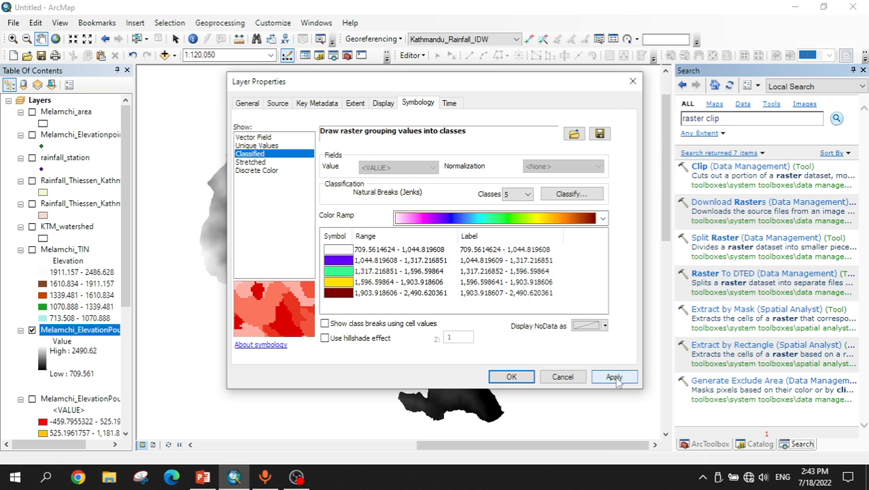
pyautogui.click(615, 378)
pyautogui.click(511, 376)
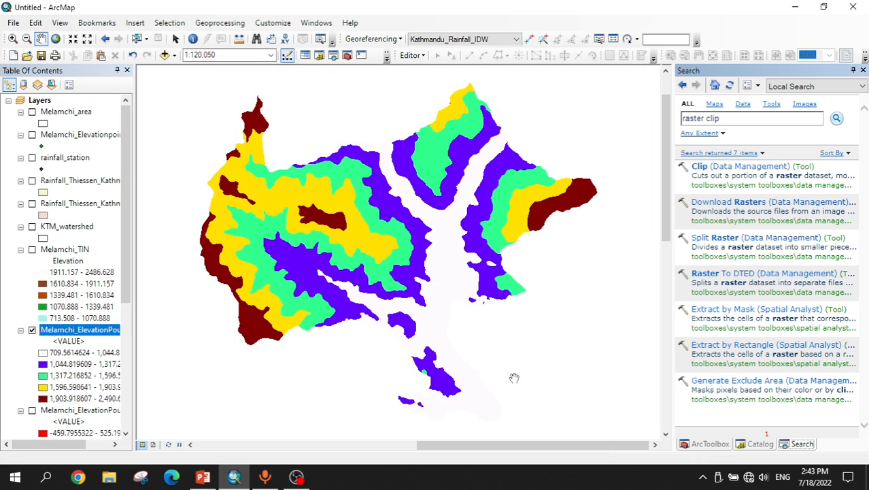
# Step: Reopen the clipped layer's symbology and apply a red-to-blue color ramp
pyautogui.rightClick(144, 331)
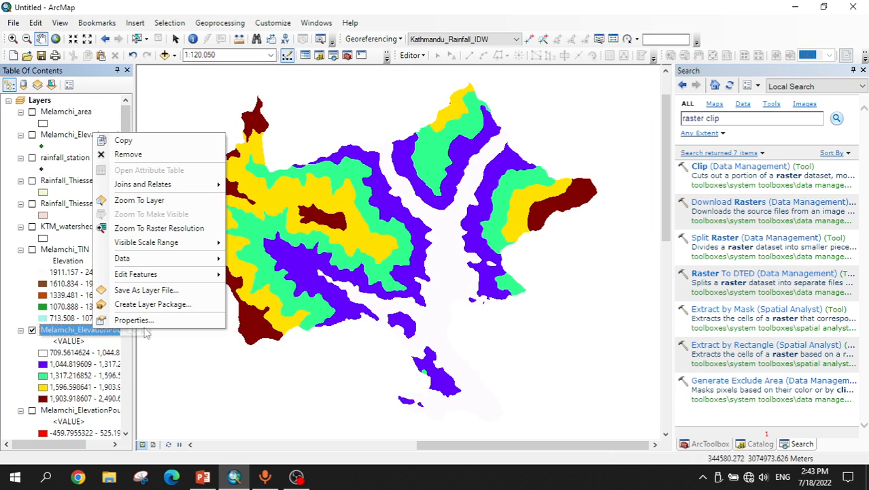
pyautogui.click(140, 321)
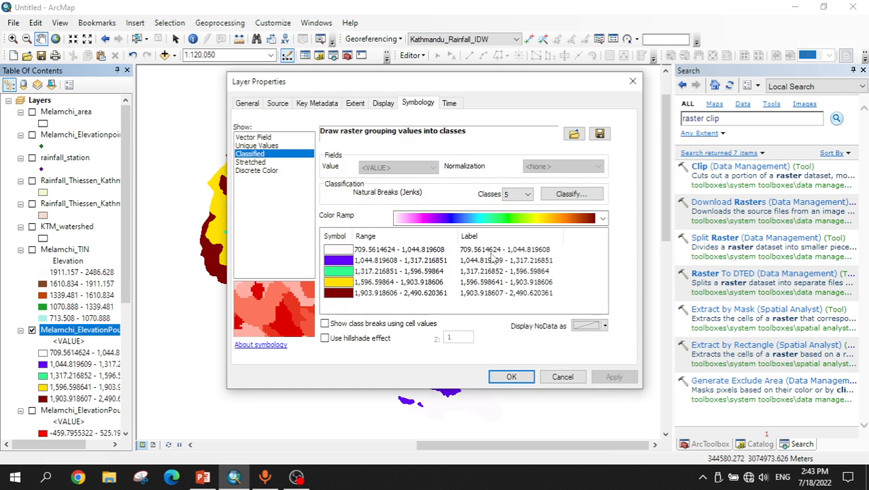
pyautogui.click(472, 224)
pyautogui.click(473, 200)
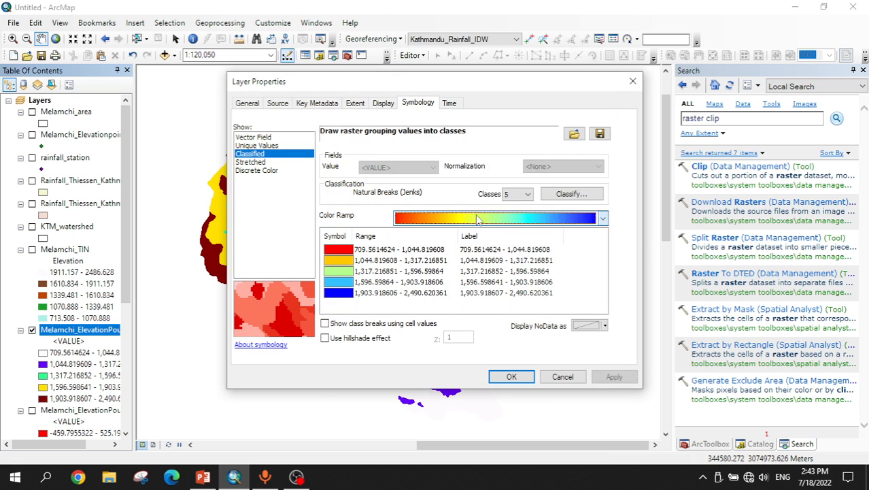
pyautogui.click(612, 376)
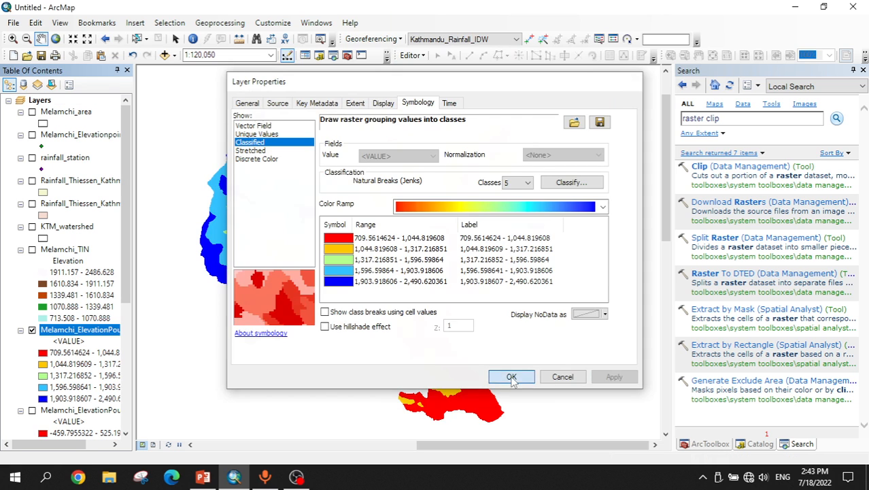
pyautogui.click(510, 376)
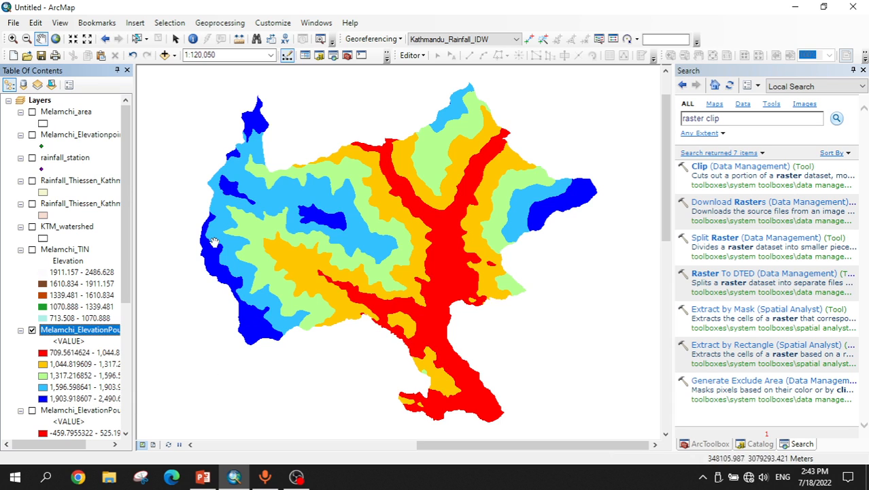
# Step: Switch to the PowerPoint presentation and review the Spline and Kriging slides
pyautogui.click(203, 476)
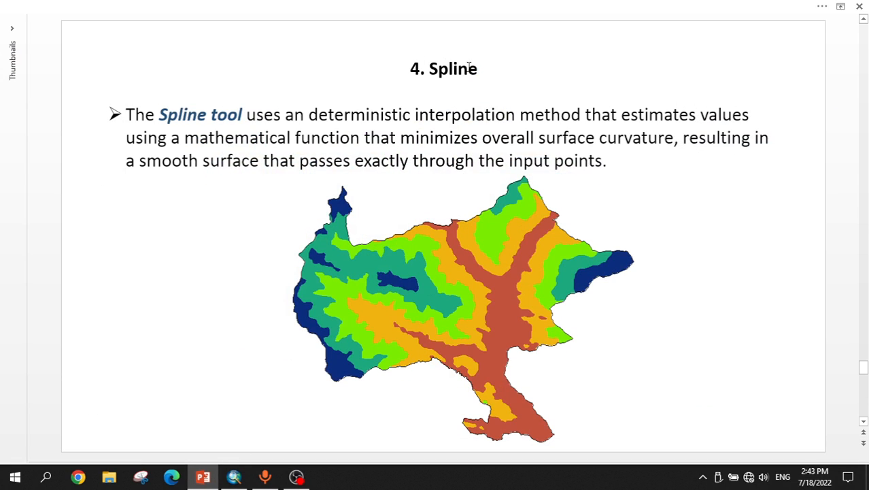
pyautogui.scroll(-1, 406, 71)
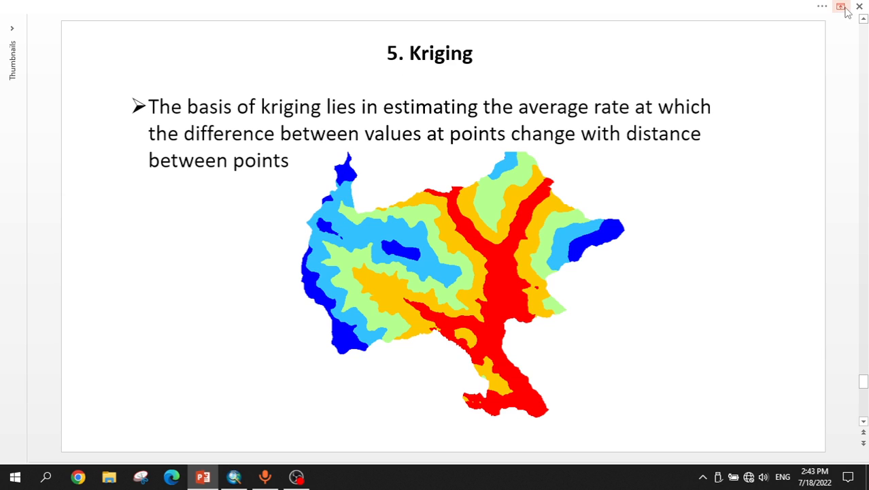
# Step: Return to ArcMap, search the tools for Kriging and open the Kriging (Spatial Analyst) tool
pyautogui.click(234, 476)
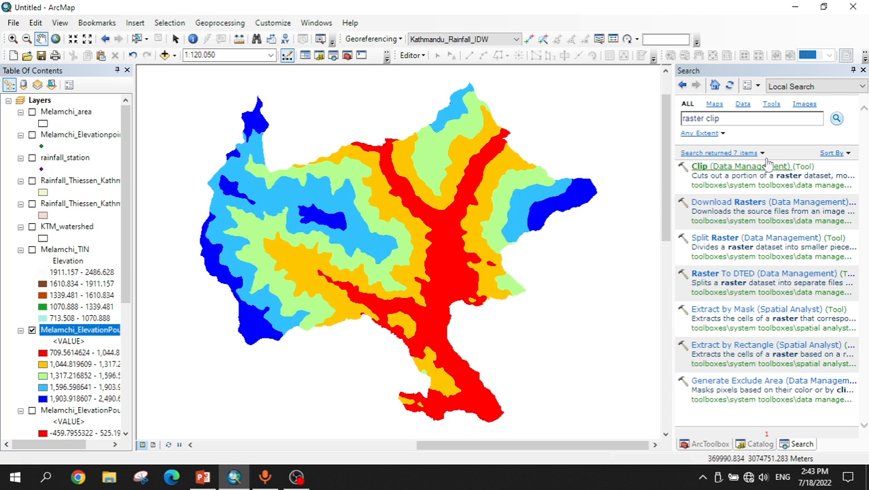
pyautogui.click(739, 118)
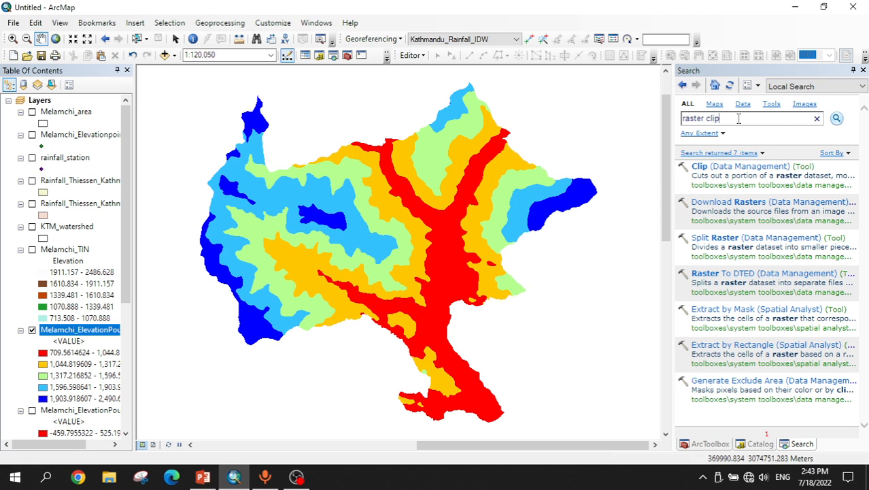
pyautogui.hotkey('ctrl', 'a')
pyautogui.write('K')
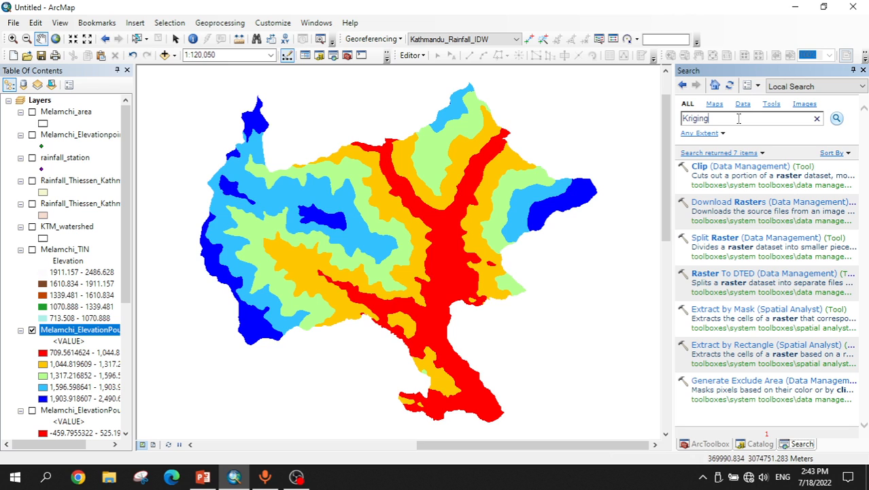
pyautogui.press('Return')
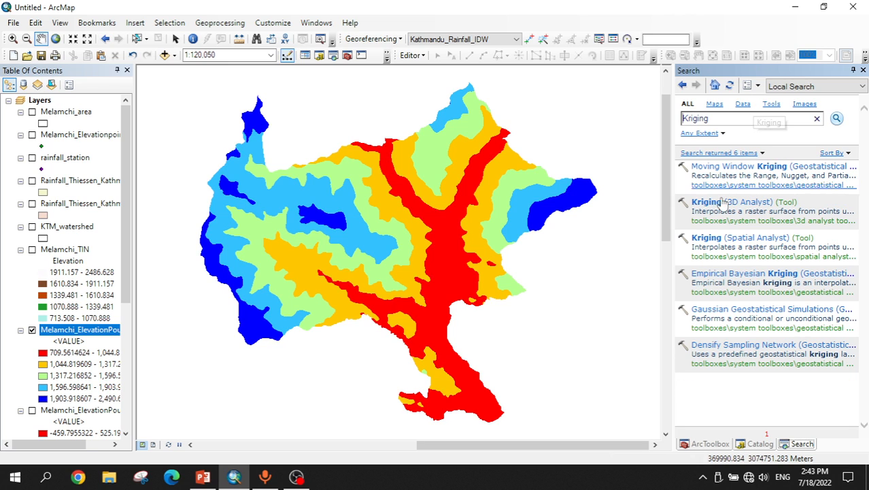
pyautogui.click(714, 243)
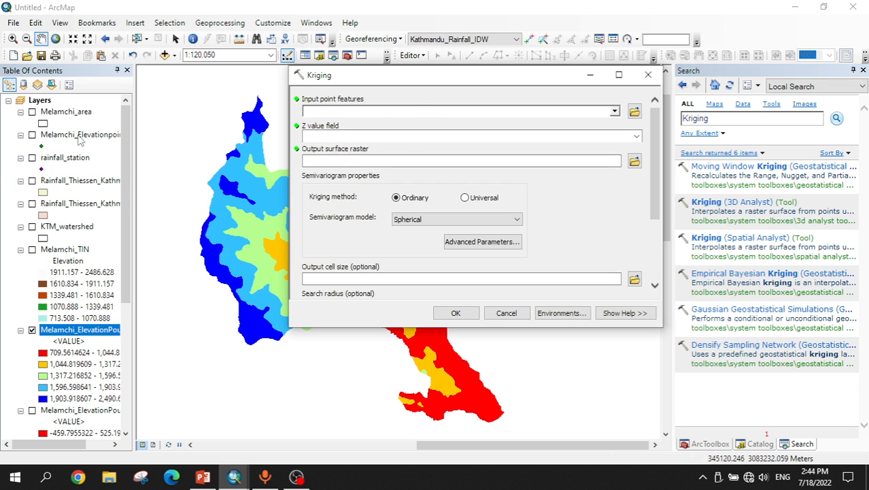
# Step: Set the Kriging input to Melamchi_Elevationpoints, the Z value field to Elevation, and the output cell size to 30
pyautogui.moveTo(79, 138); pyautogui.dragTo(357, 111)
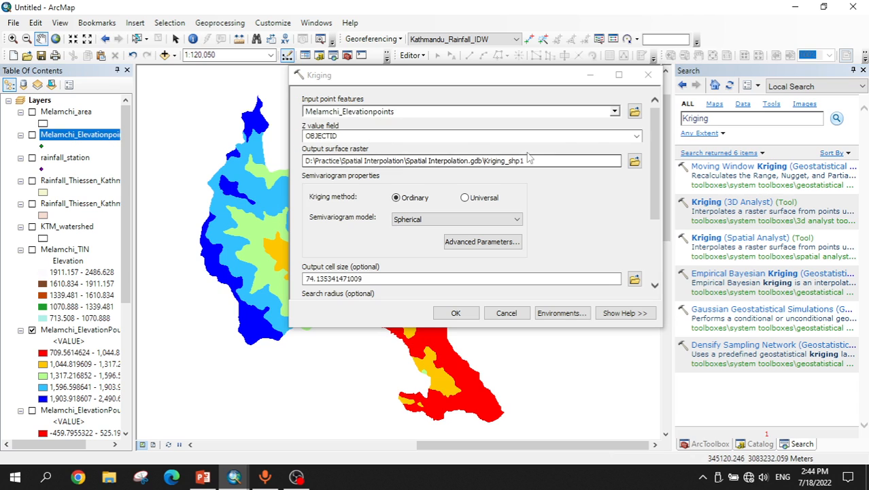
pyautogui.click(636, 136)
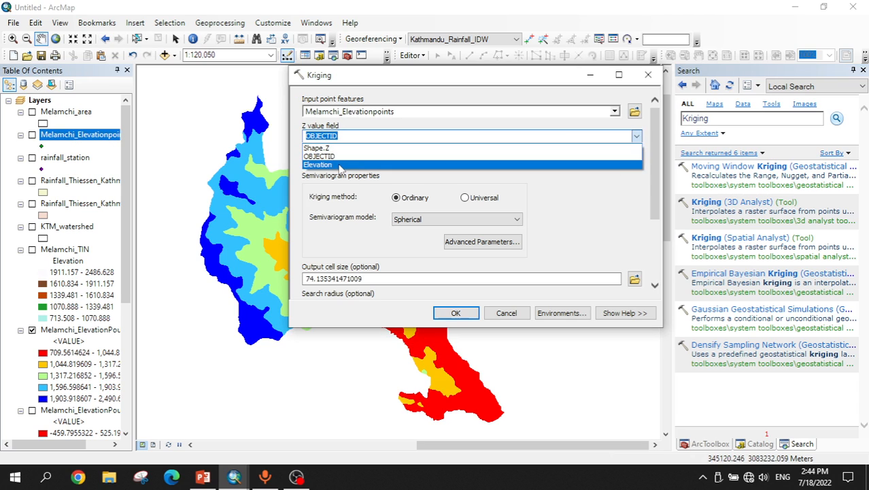
pyautogui.click(339, 165)
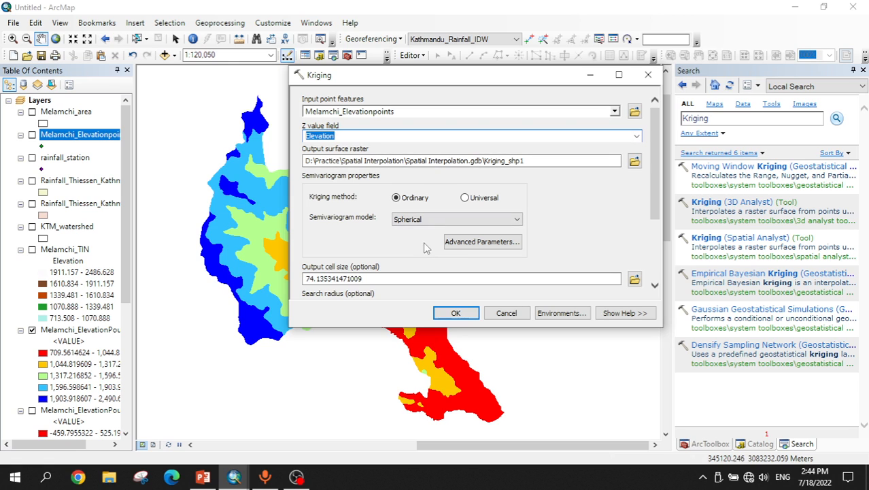
pyautogui.doubleClick(408, 278)
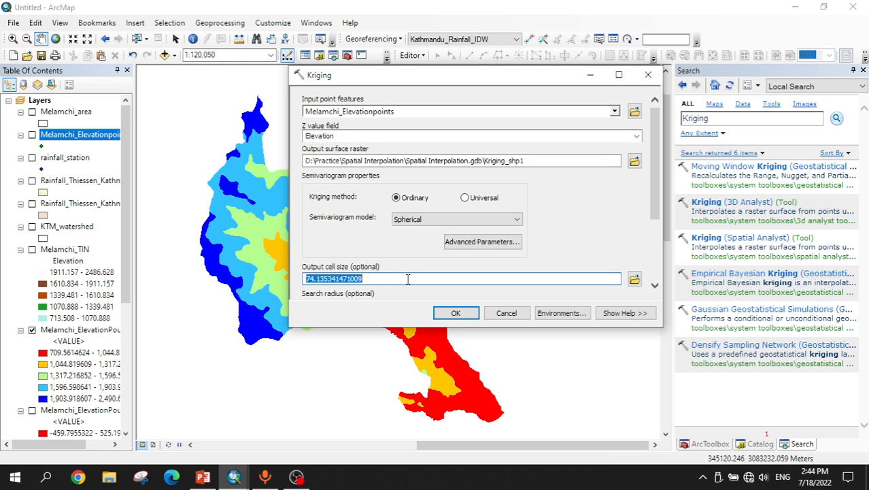
pyautogui.write('30')
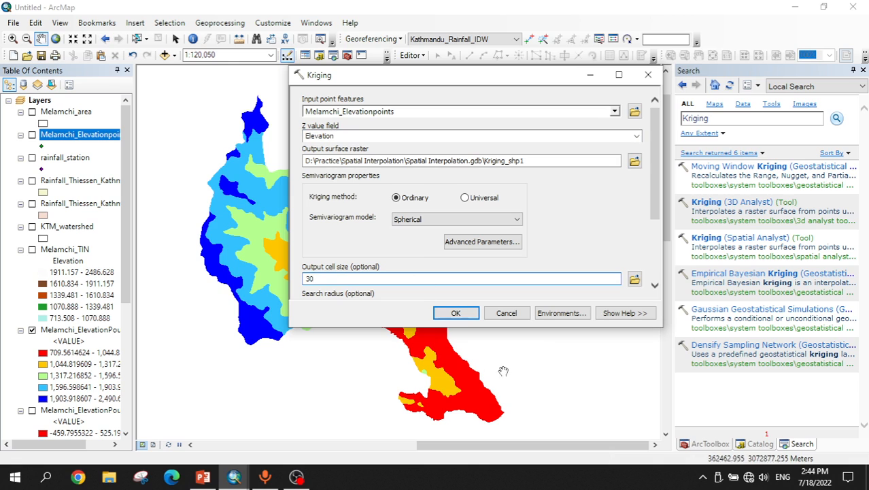
# Step: Set the processing extent environment to the same as layer Melamchi_area and run the Kriging tool
pyautogui.click(561, 313)
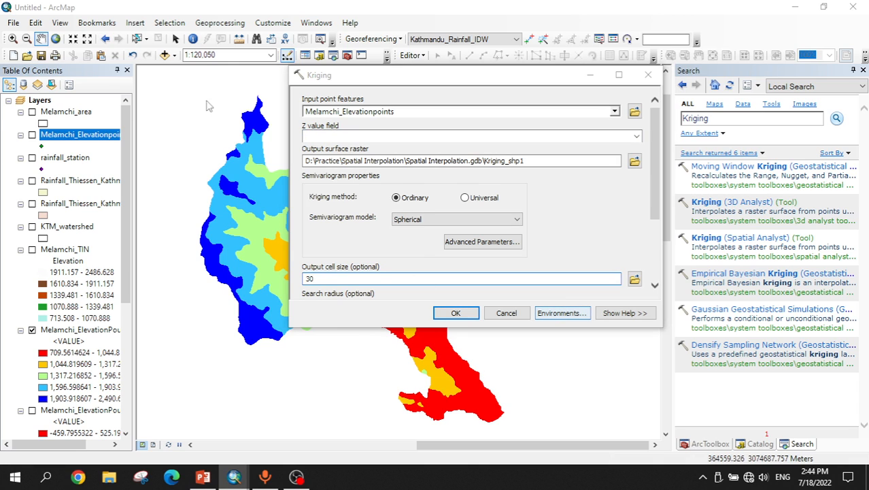
pyautogui.click(324, 130)
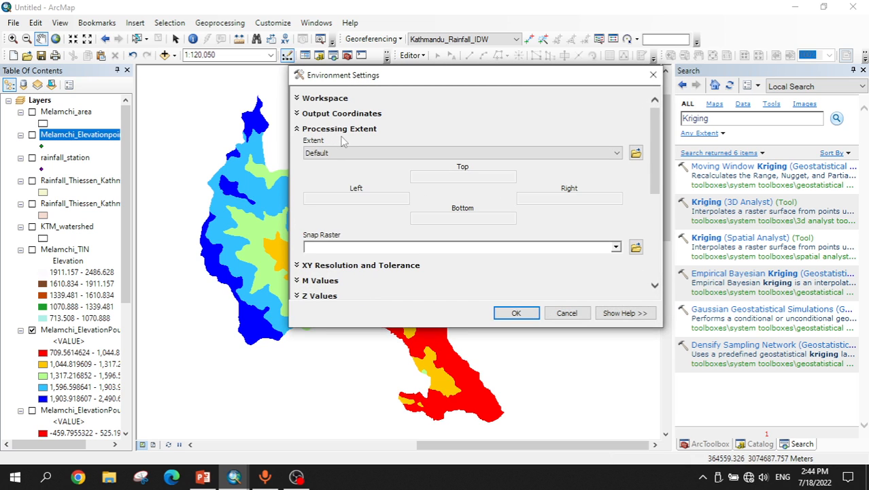
pyautogui.click(347, 153)
pyautogui.click(373, 208)
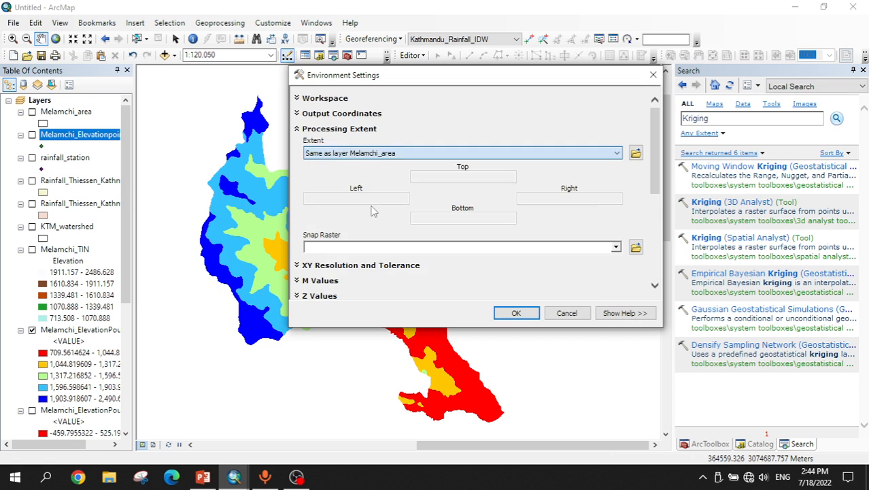
pyautogui.click(516, 314)
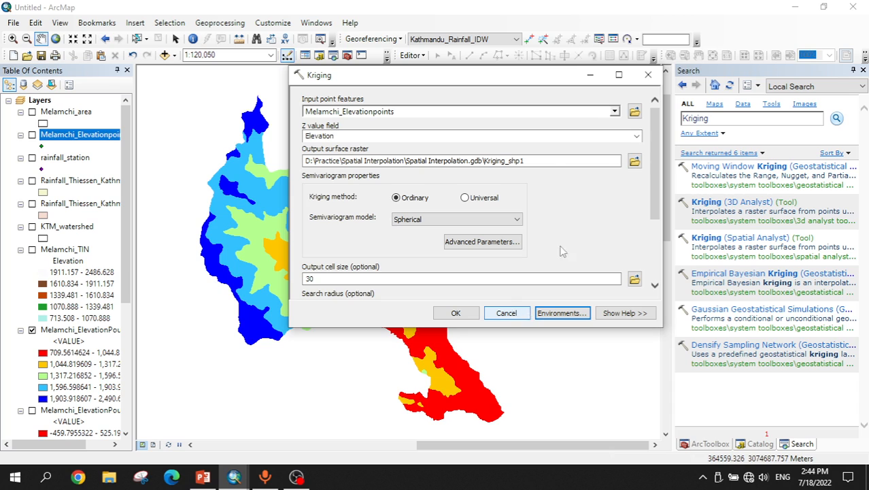
pyautogui.click(542, 161)
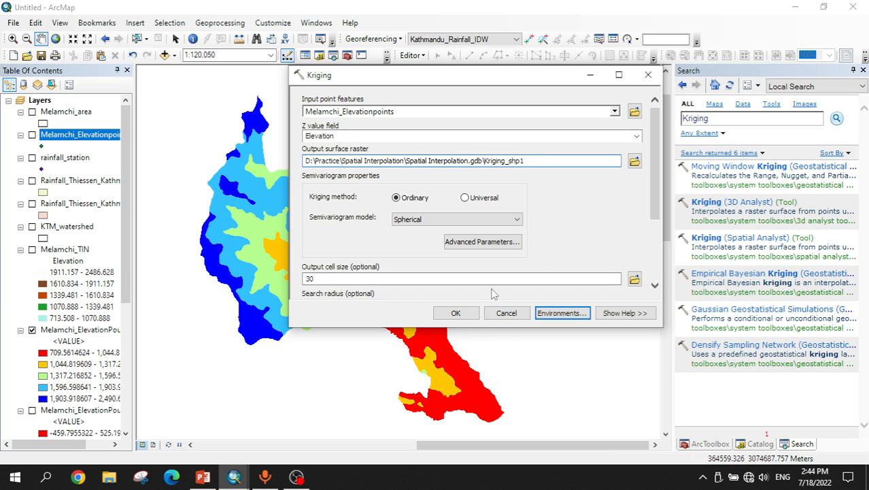
pyautogui.scroll(-2, 657, 242)
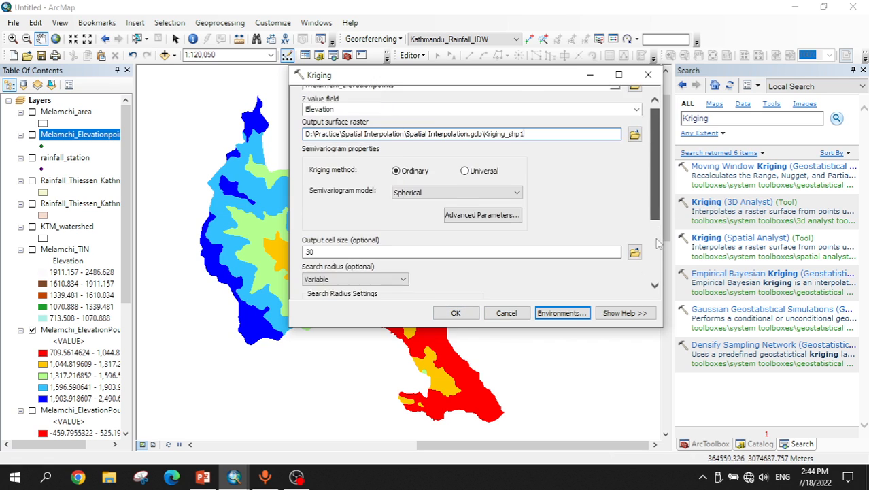
pyautogui.scroll(-3, 657, 242)
pyautogui.scroll(5, 657, 204)
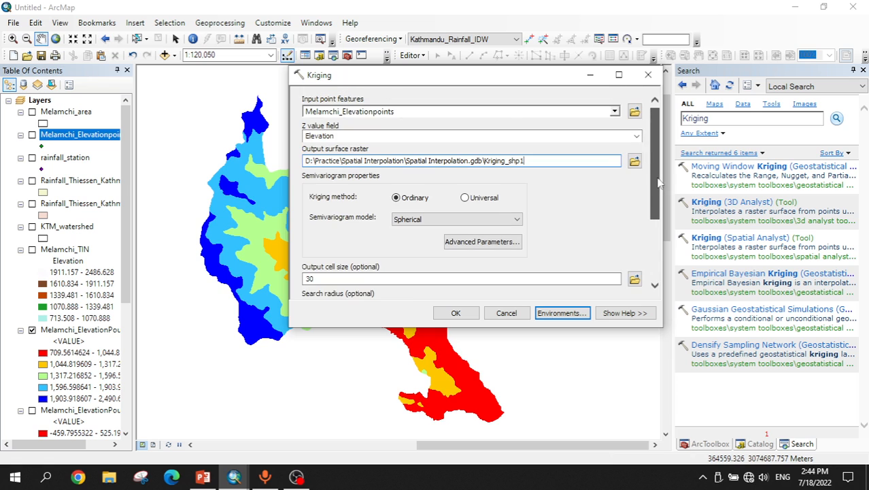
pyautogui.click(456, 313)
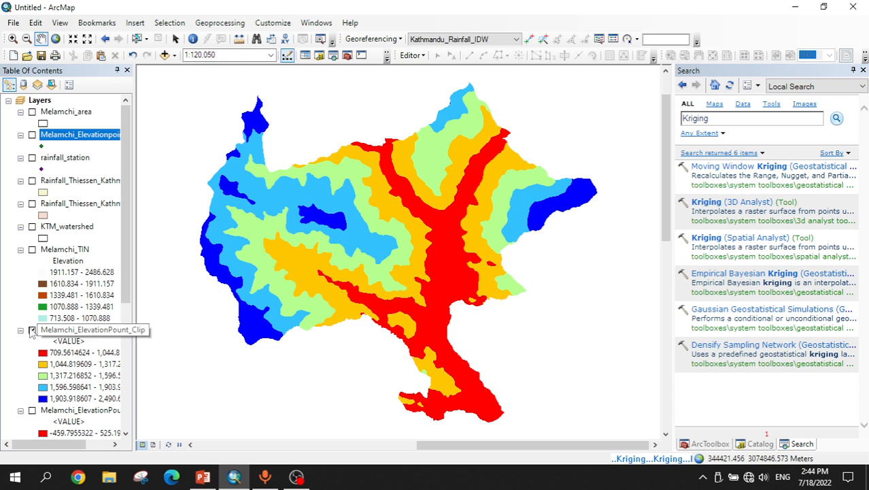
# Step: Turn off the visibility of the clipped elevation layer Melamchi_ElevationPount_Clip
pyautogui.click(32, 331)
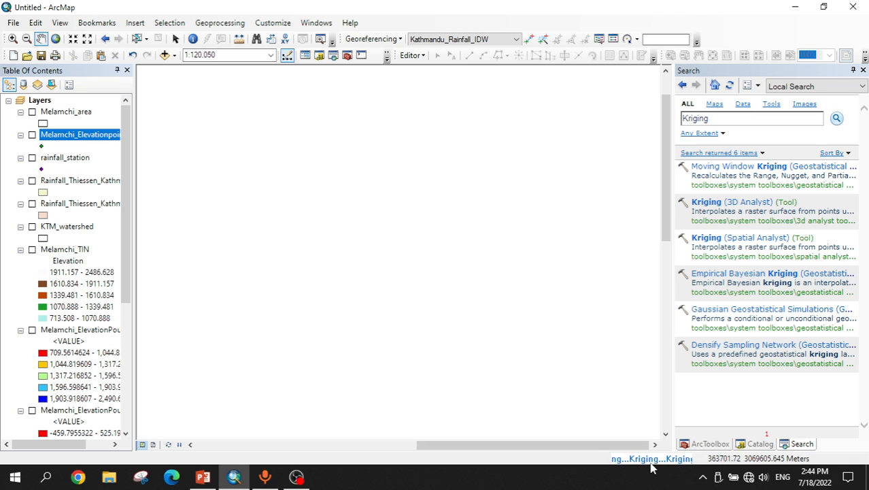
pyautogui.click(203, 477)
pyautogui.click(203, 477)
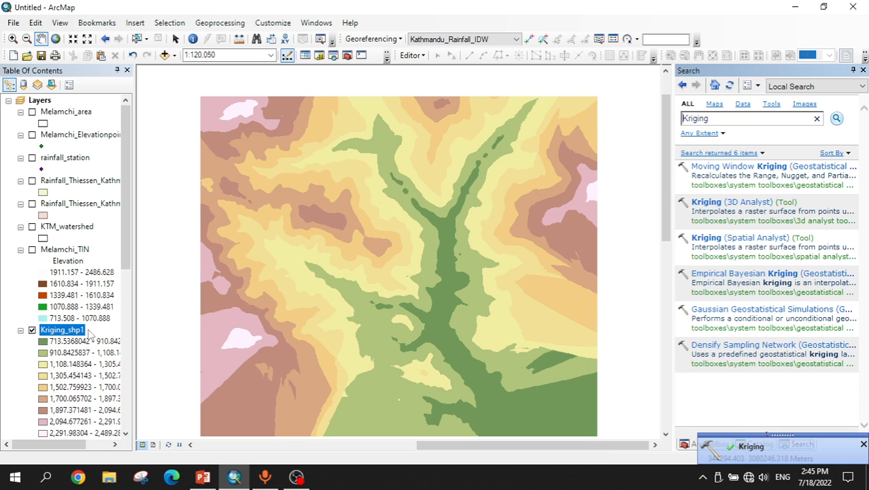
# Step: Open the Kriging_shp1 layer's symbology properties and set the number of classes to 5
pyautogui.moveTo(125, 252); pyautogui.dragTo(126, 265)
pyautogui.rightClick(56, 309)
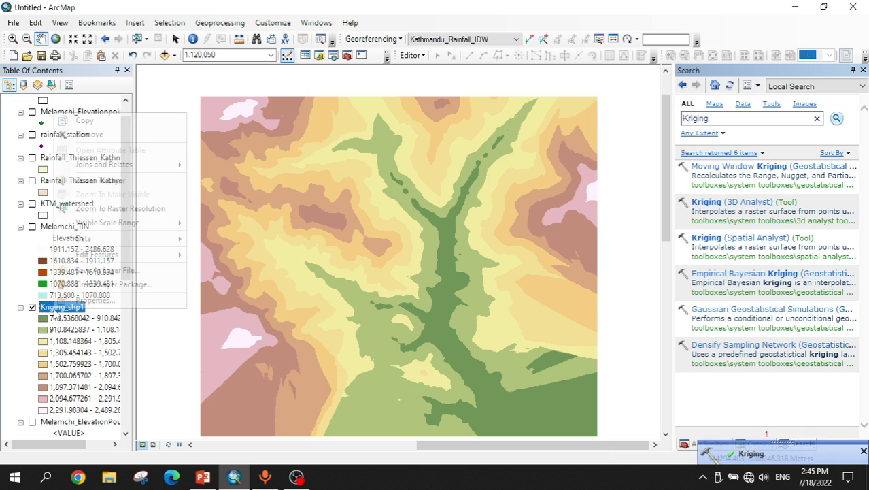
pyautogui.click(120, 298)
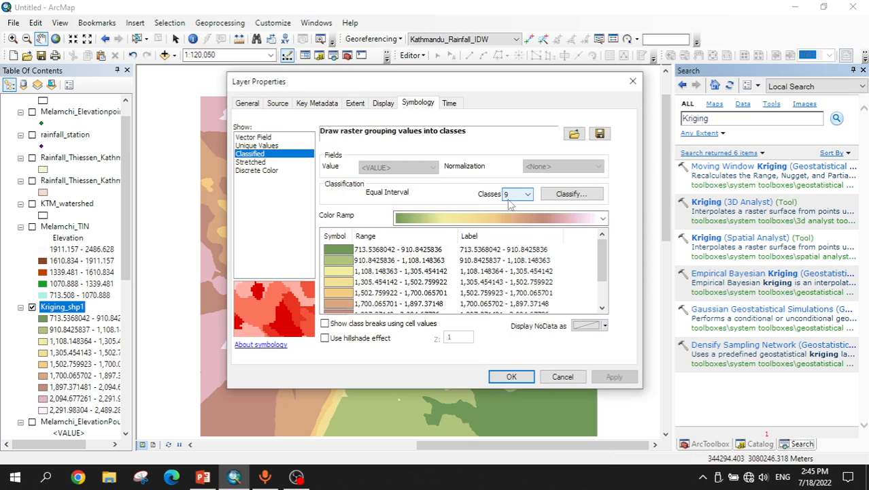
pyautogui.click(521, 194)
pyautogui.click(517, 227)
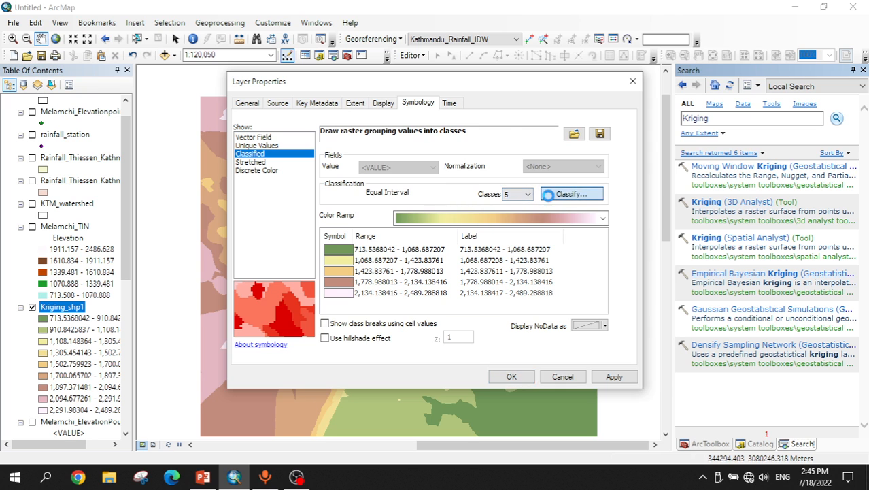
# Step: Change the Kriging_shp1 classification method to Natural Breaks (Jenks)
pyautogui.click(548, 195)
pyautogui.click(320, 113)
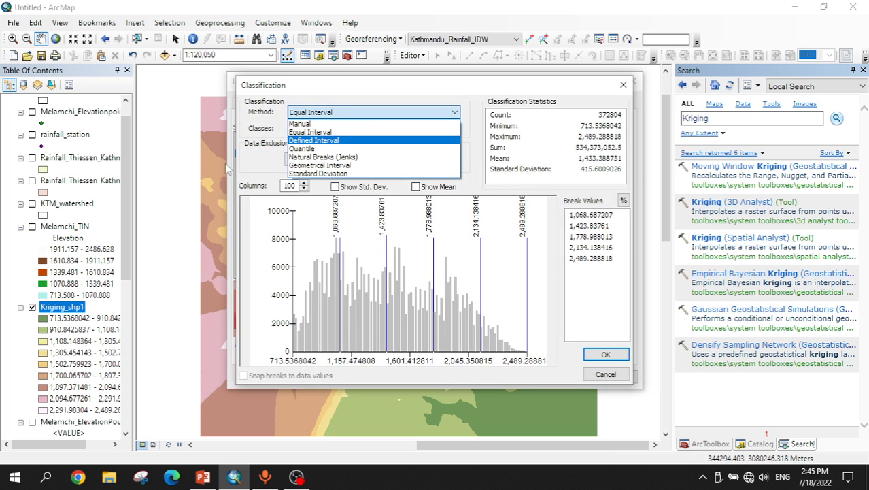
pyautogui.click(319, 157)
pyautogui.click(605, 354)
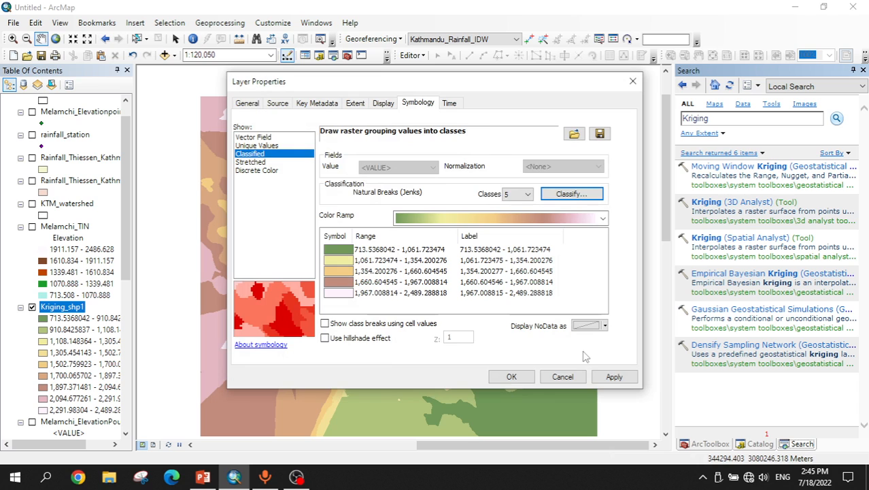
# Step: Apply a green-to-red color ramp to Kriging_shp1 and close the layer properties
pyautogui.click(494, 218)
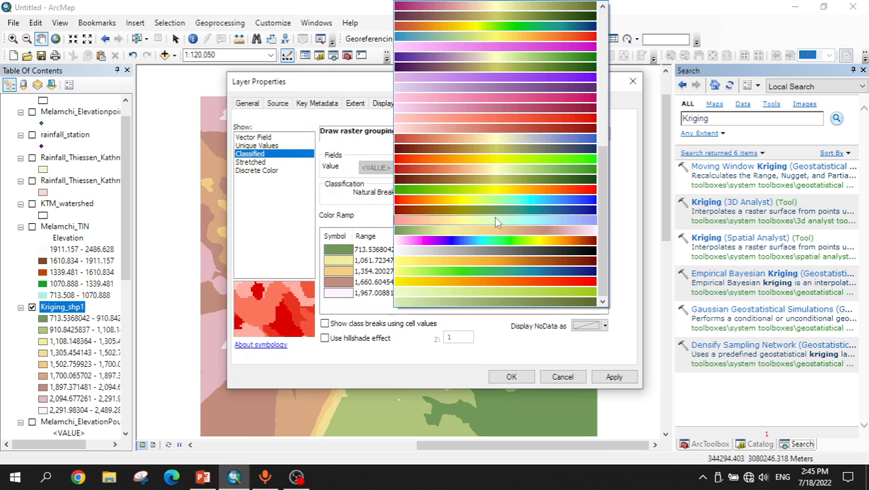
pyautogui.click(469, 190)
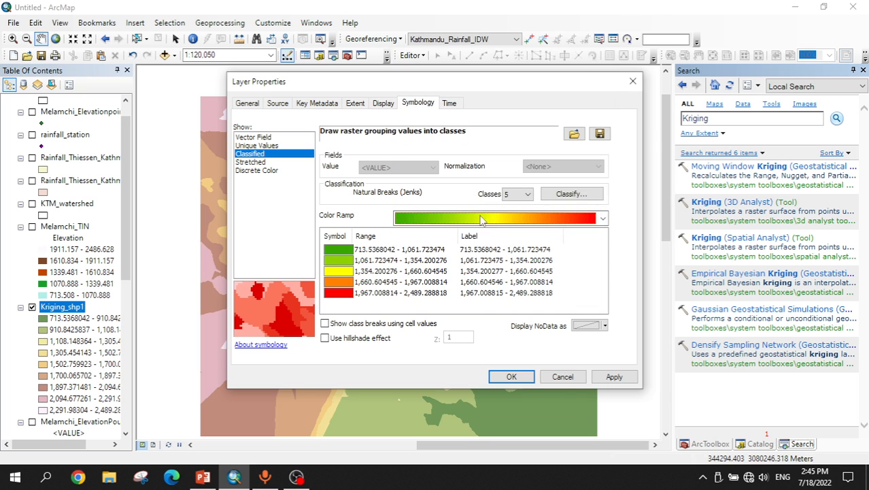
pyautogui.click(614, 378)
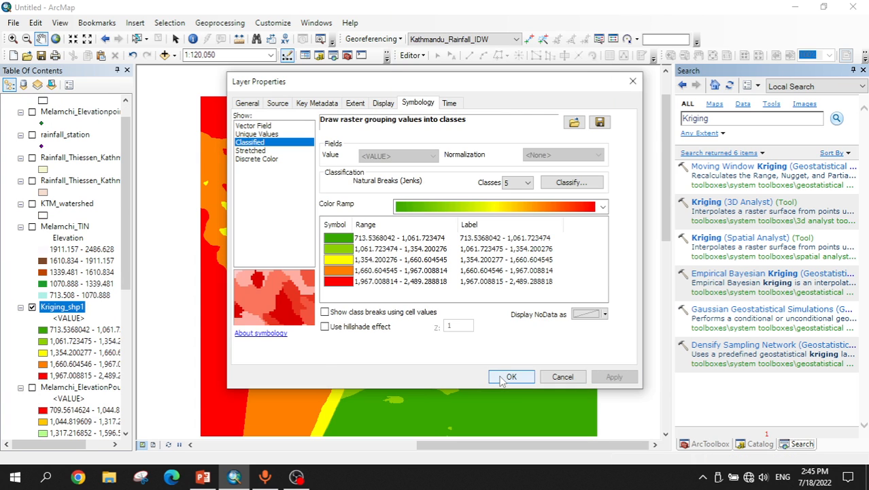
pyautogui.click(501, 377)
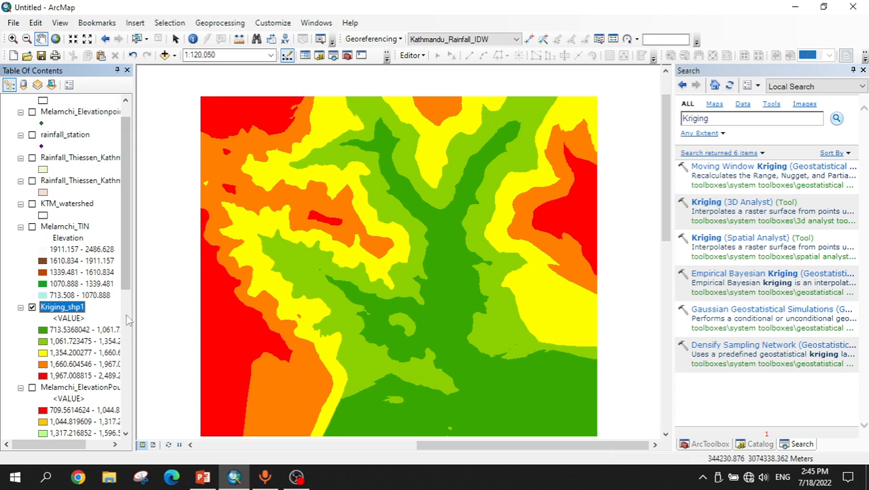
# Step: Search the tools for Raster Clip and open the Clip (Data Management) tool
pyautogui.doubleClick(735, 117)
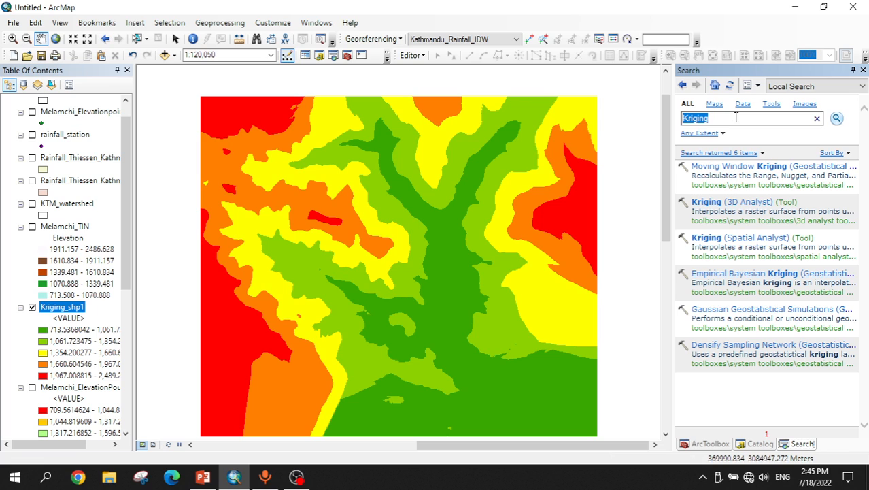
pyautogui.write('Raster Clip')
pyautogui.press('Return')
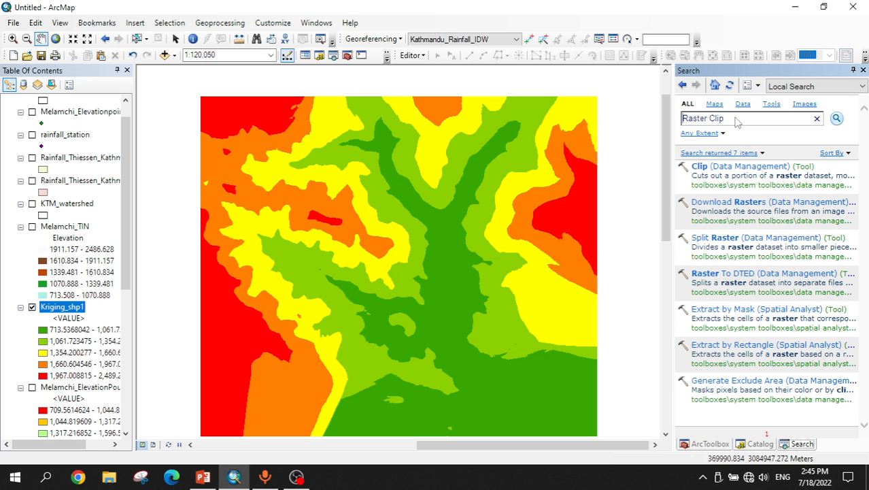
pyautogui.click(741, 167)
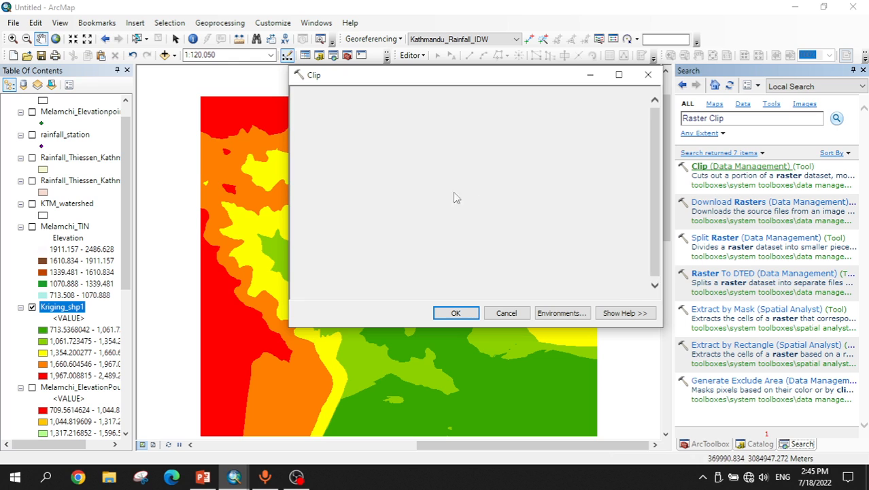
# Step: Clip Kriging_shp1 to the Melamchi_area extent, using the input features as clipping geometry, saving Kriging_shp1_Clip
pyautogui.moveTo(73, 306); pyautogui.dragTo(309, 113)
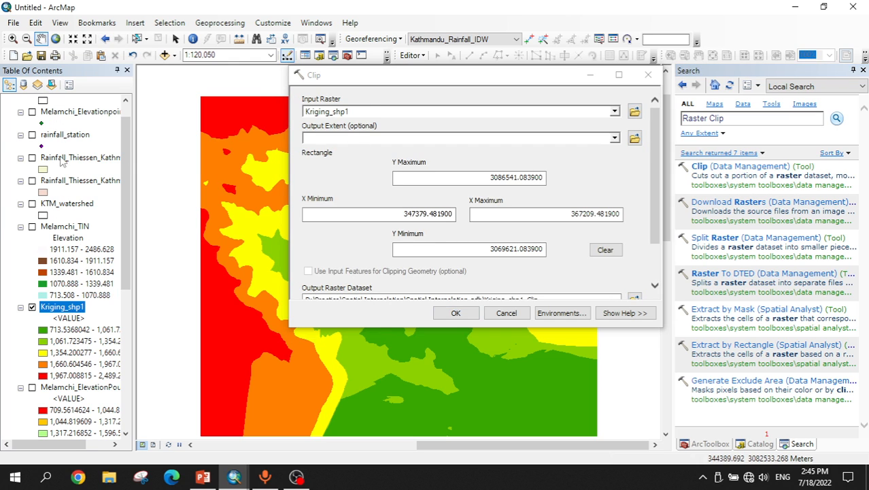
pyautogui.scroll(2, 63, 166)
pyautogui.moveTo(64, 112); pyautogui.dragTo(353, 141)
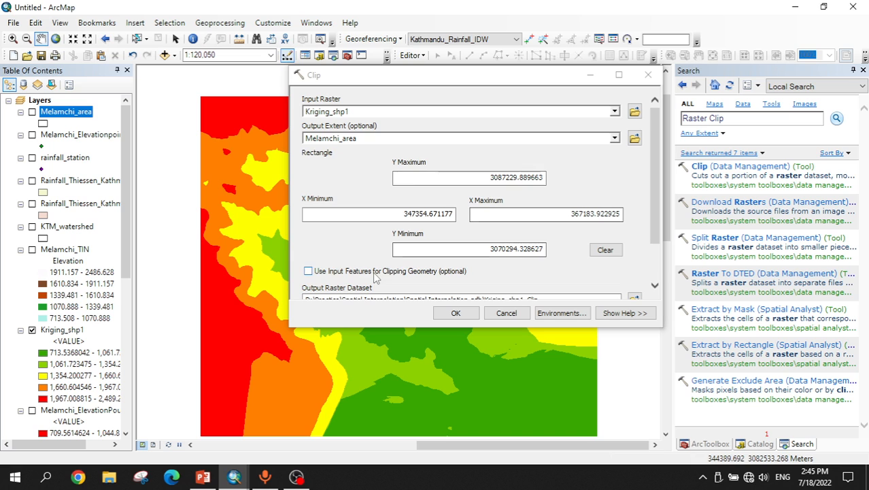
pyautogui.scroll(-3, 657, 233)
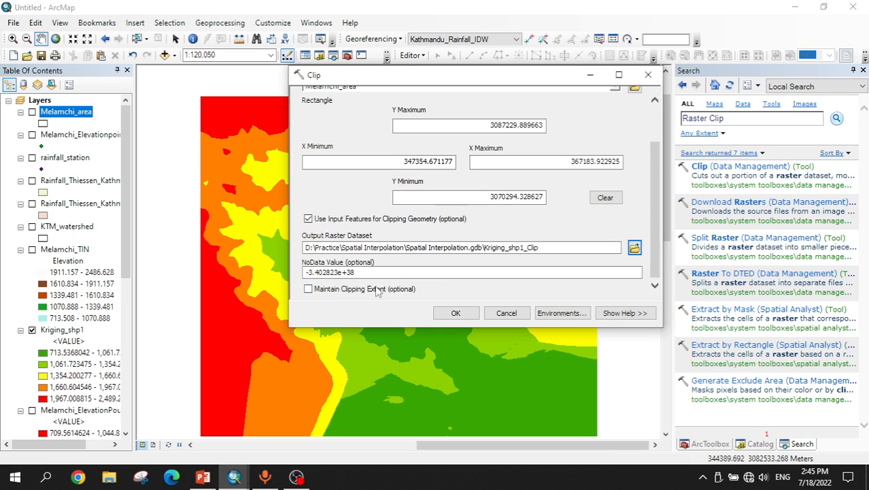
pyautogui.click(452, 313)
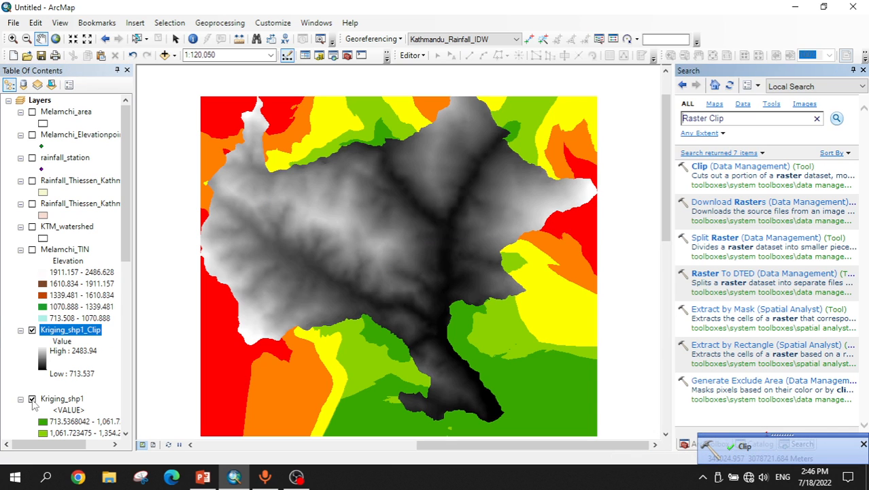
# Step: Hide Kriging_shp1 and symbolize Kriging_shp1_Clip as Classified with a new multicolor color ramp
pyautogui.click(32, 399)
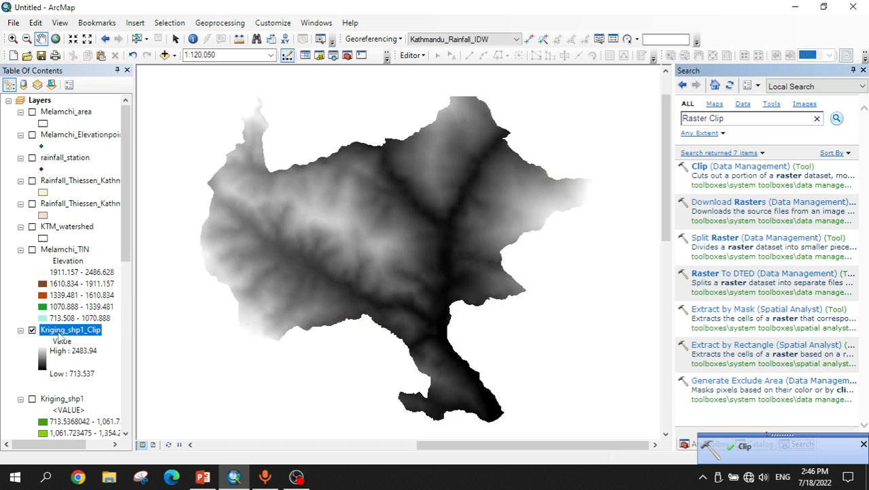
pyautogui.rightClick(61, 337)
pyautogui.click(68, 327)
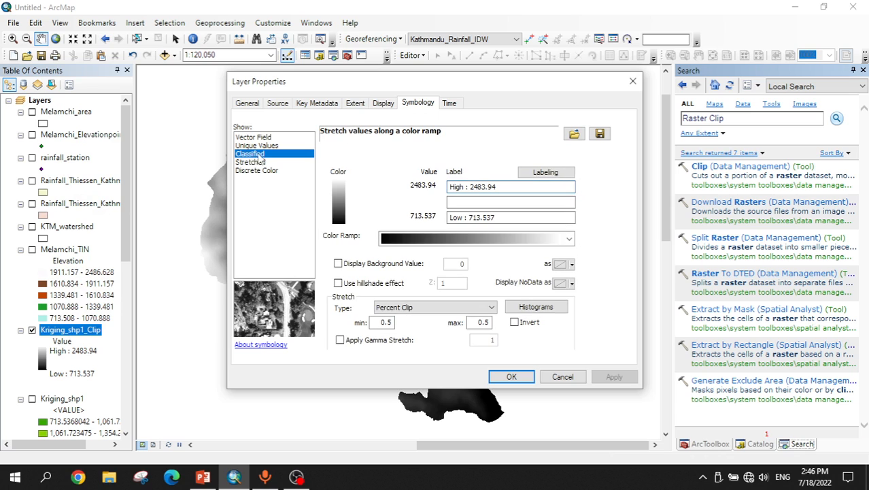
pyautogui.click(249, 154)
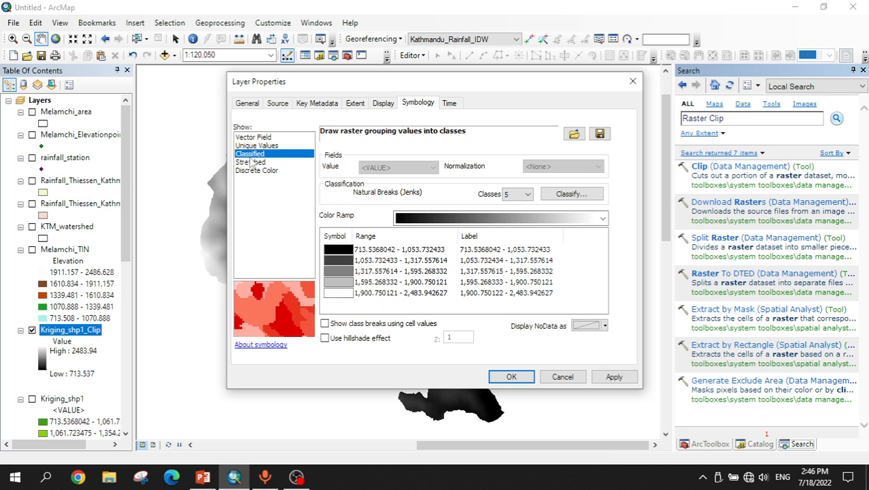
pyautogui.click(443, 219)
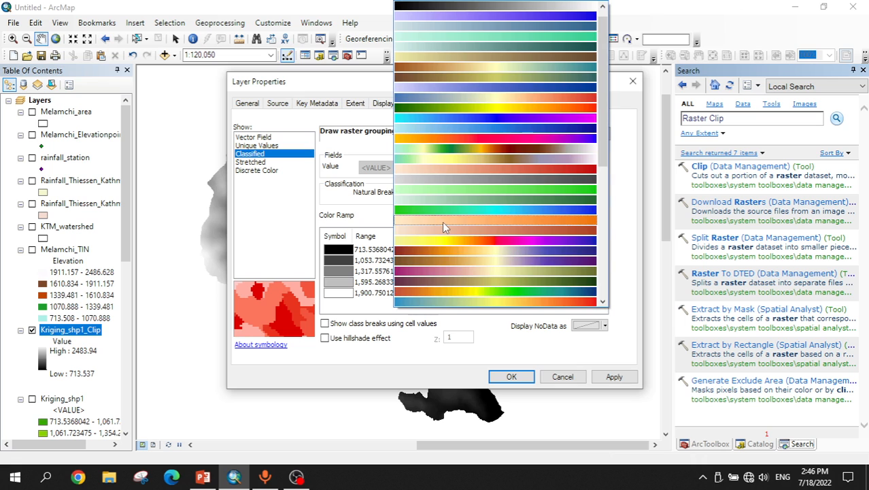
pyautogui.click(442, 149)
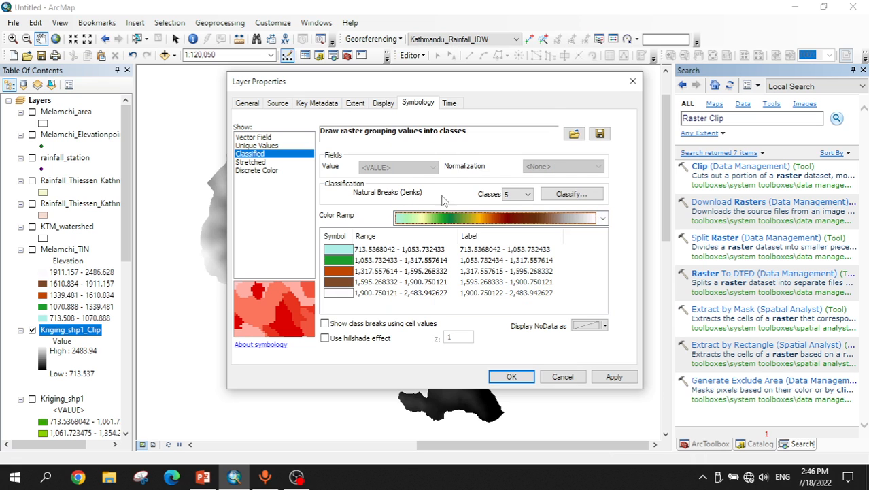
pyautogui.click(457, 222)
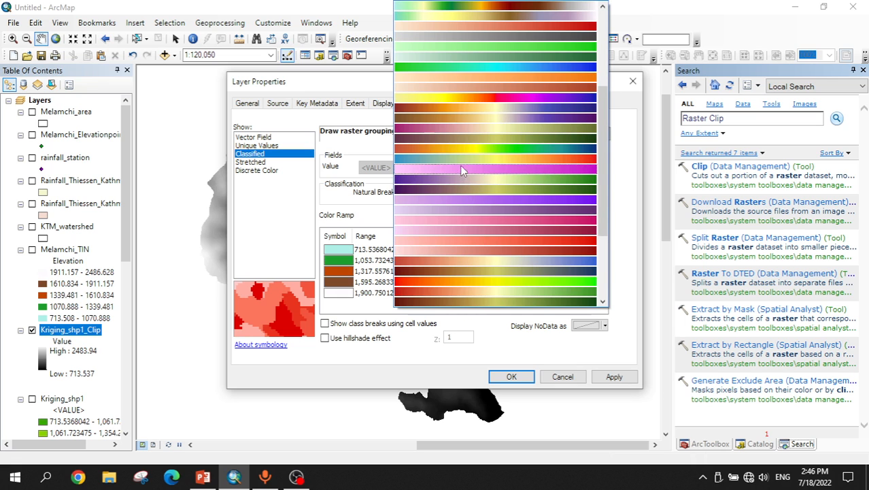
pyautogui.click(487, 100)
pyautogui.click(614, 376)
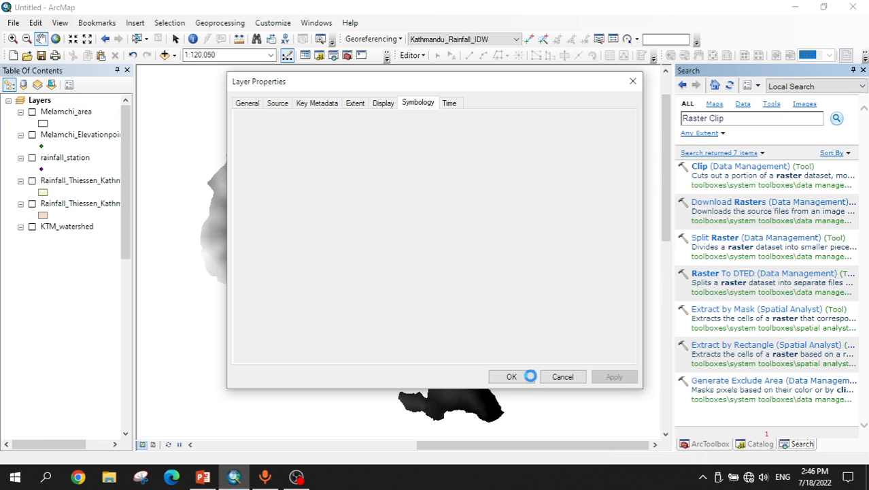
pyautogui.click(512, 377)
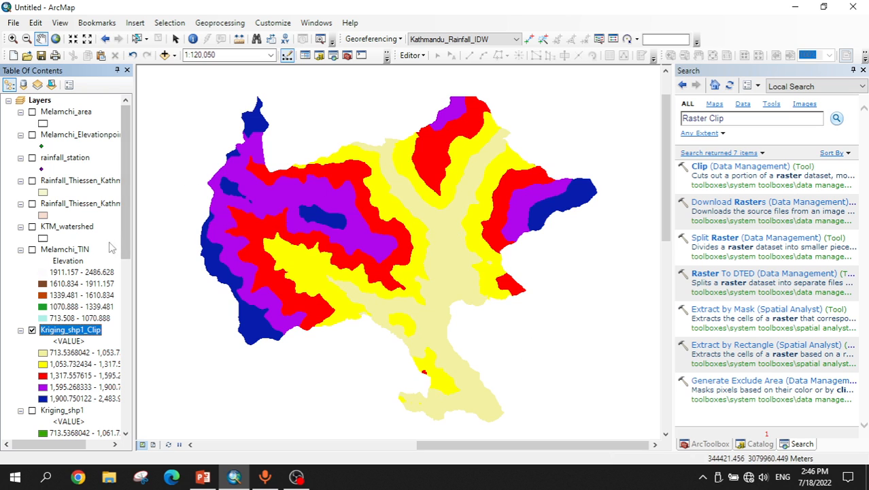
# Step: Compare the clipped Kriging map with the Kriging slide and look at the Kernel Density slide
pyautogui.scroll(-2, 53, 284)
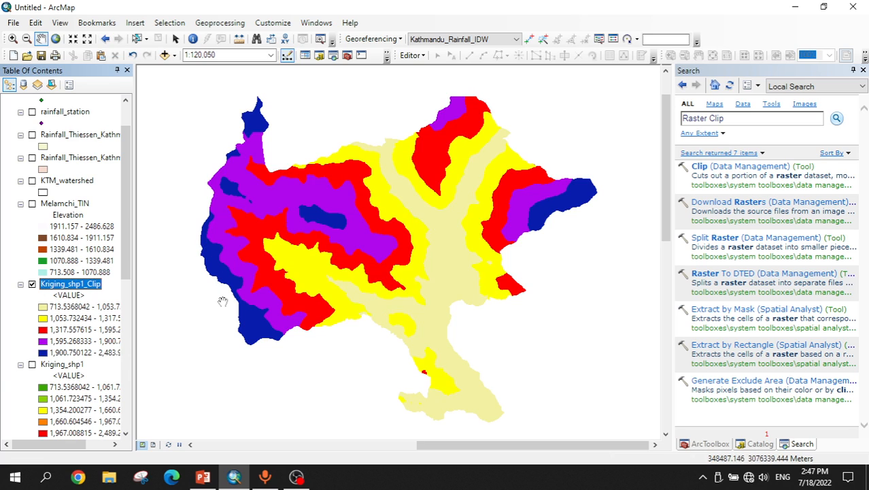
pyautogui.click(202, 476)
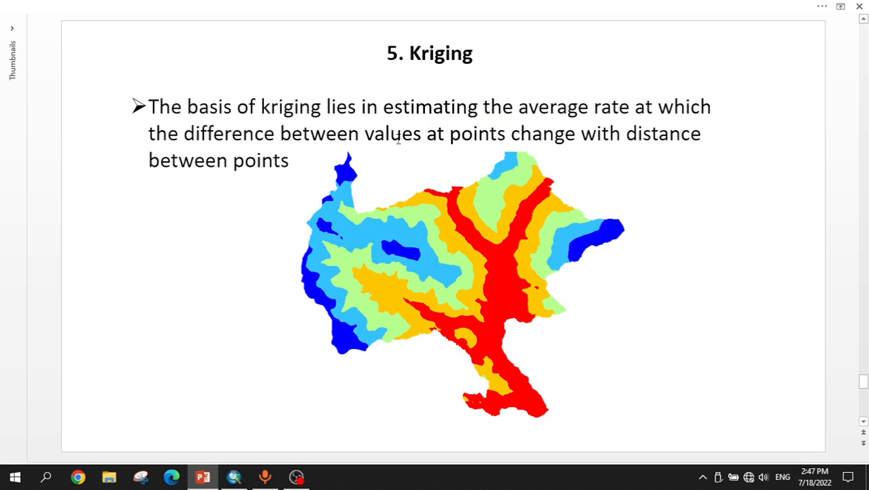
pyautogui.scroll(-1, 438, 55)
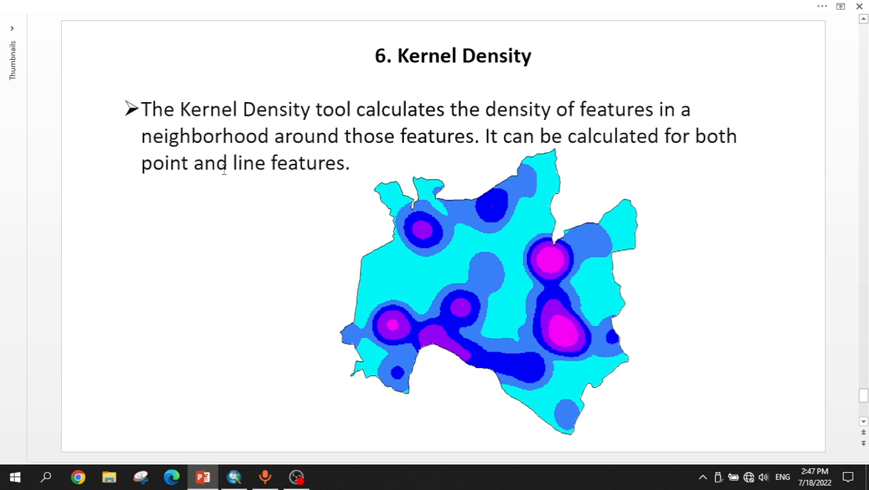
pyautogui.click(234, 479)
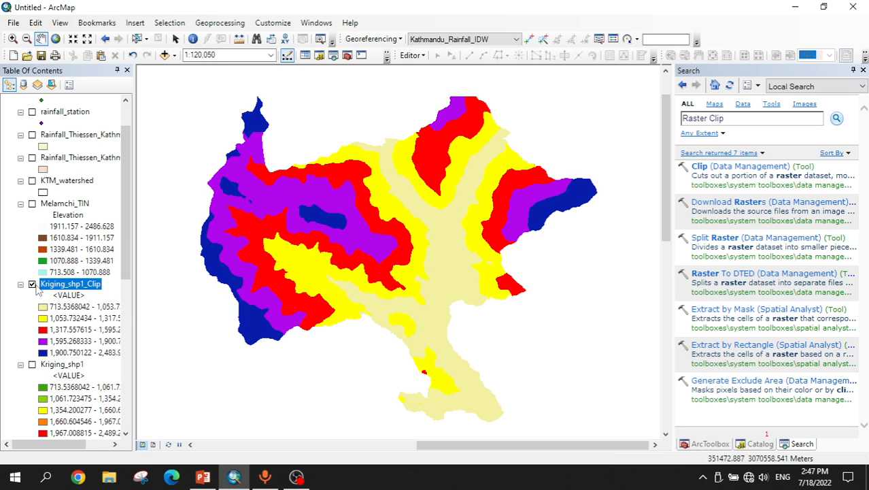
# Step: Hide Kriging_shp1_Clip and add hospitals.shp from the Spatial_interpolation folder to the map
pyautogui.click(31, 284)
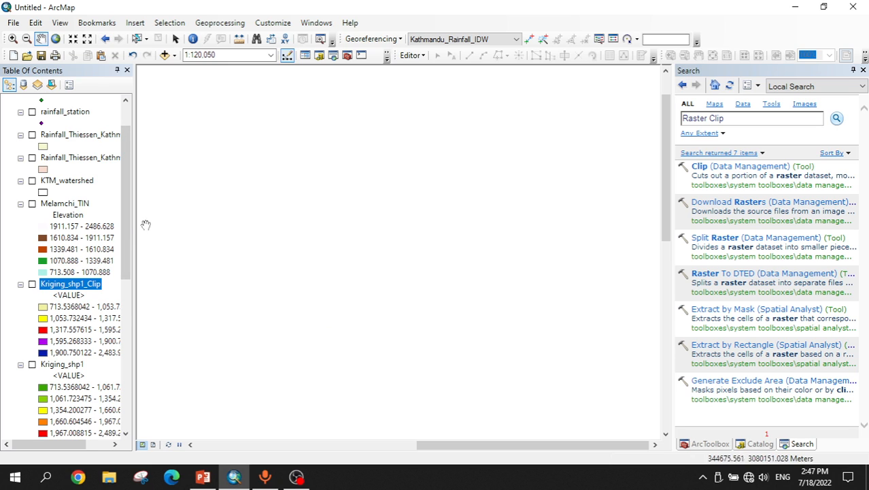
pyautogui.scroll(2, 131, 224)
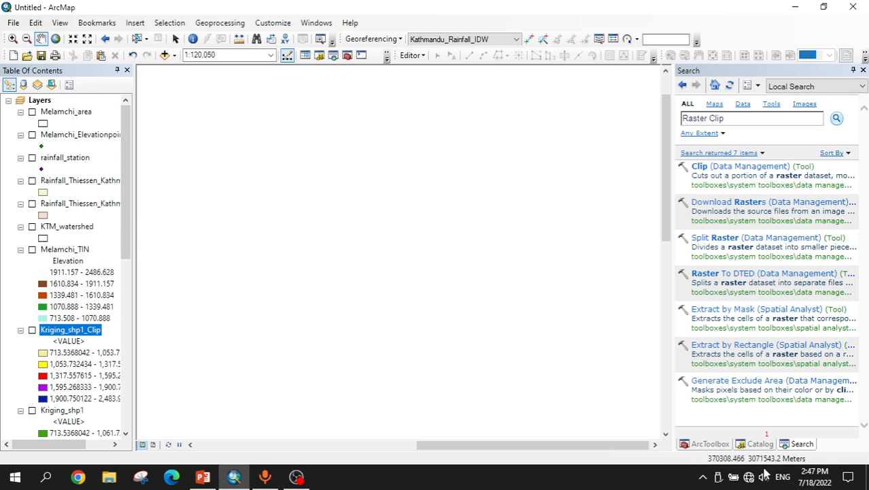
pyautogui.click(759, 445)
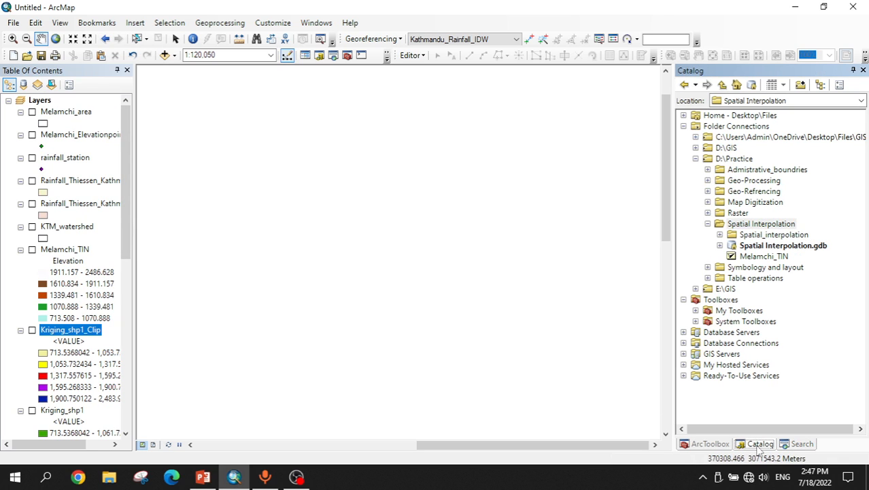
pyautogui.click(719, 234)
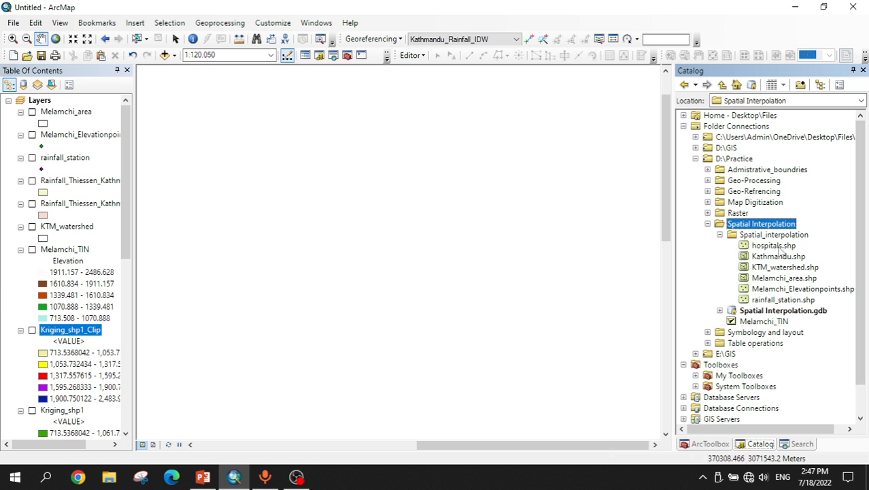
pyautogui.moveTo(777, 249); pyautogui.dragTo(357, 295)
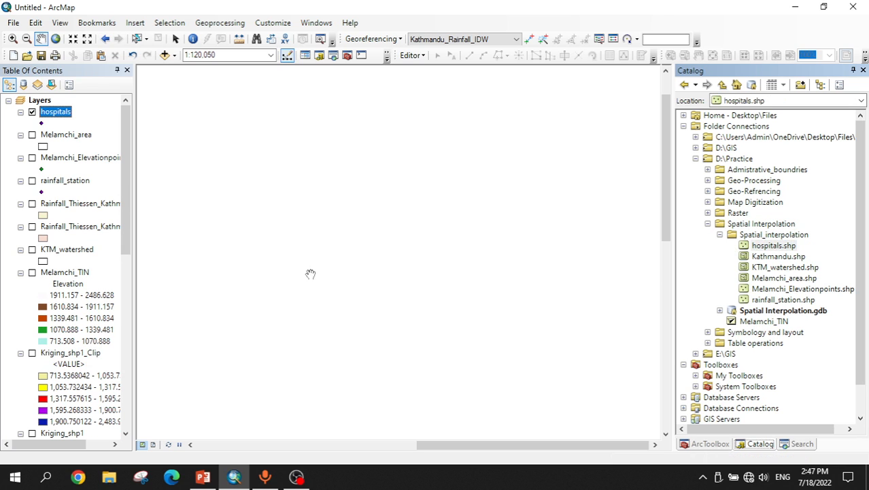
# Step: Zoom to the hospitals layer and turn on its feature labels
pyautogui.rightClick(55, 115)
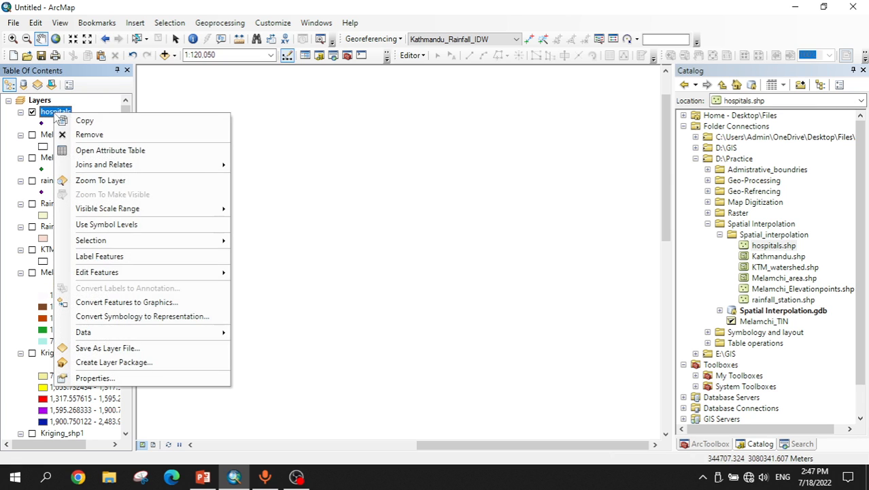
pyautogui.click(100, 180)
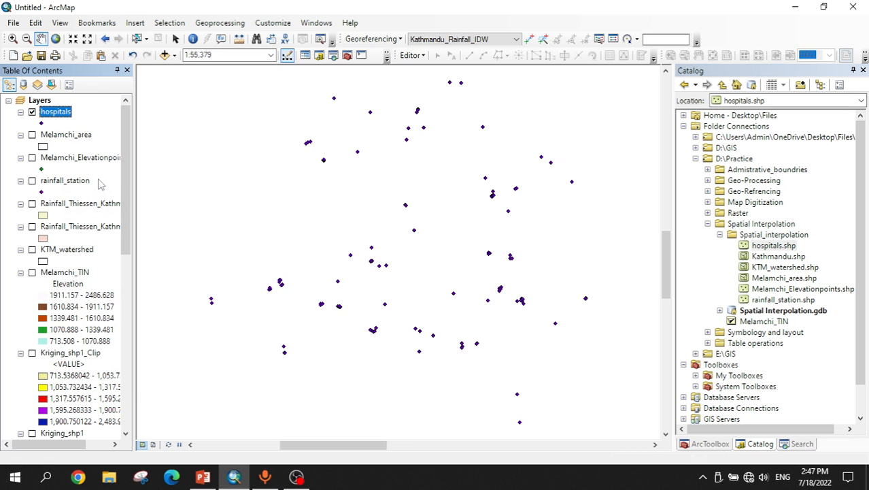
pyautogui.rightClick(58, 114)
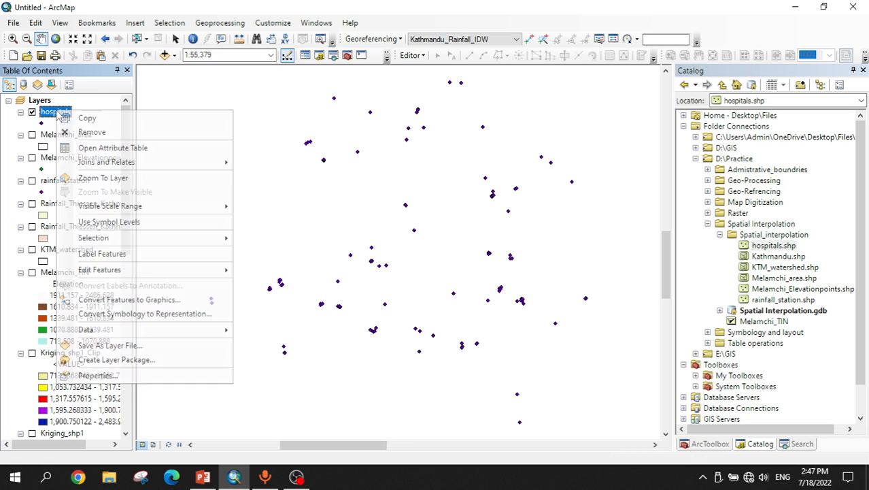
pyautogui.click(105, 254)
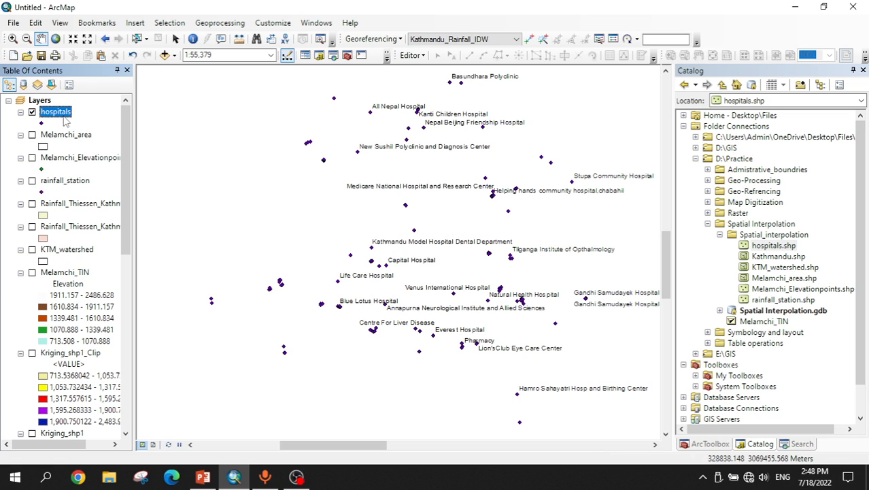
# Step: Review the Kernel Density slide and zoom in on the labelled hospital points
pyautogui.click(204, 477)
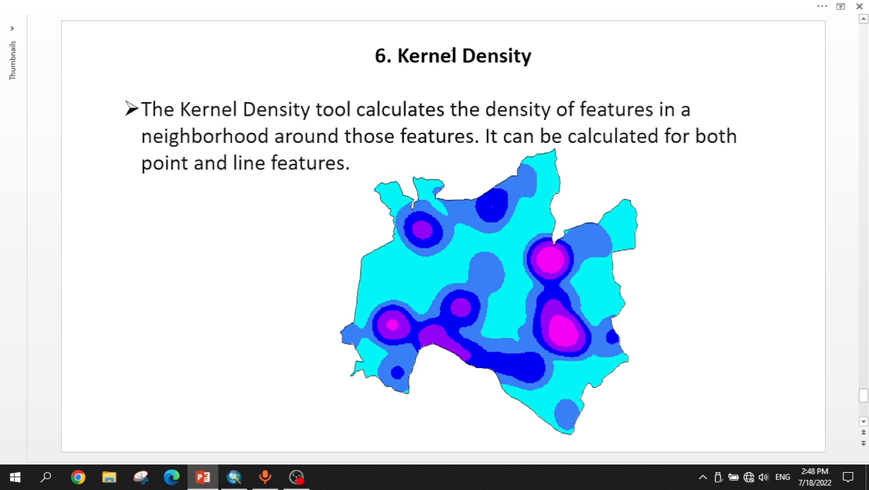
pyautogui.click(234, 477)
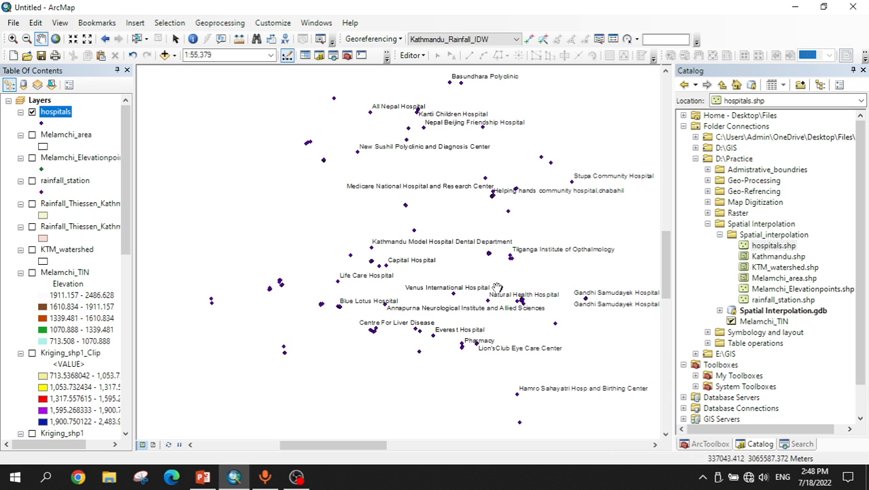
pyautogui.click(801, 444)
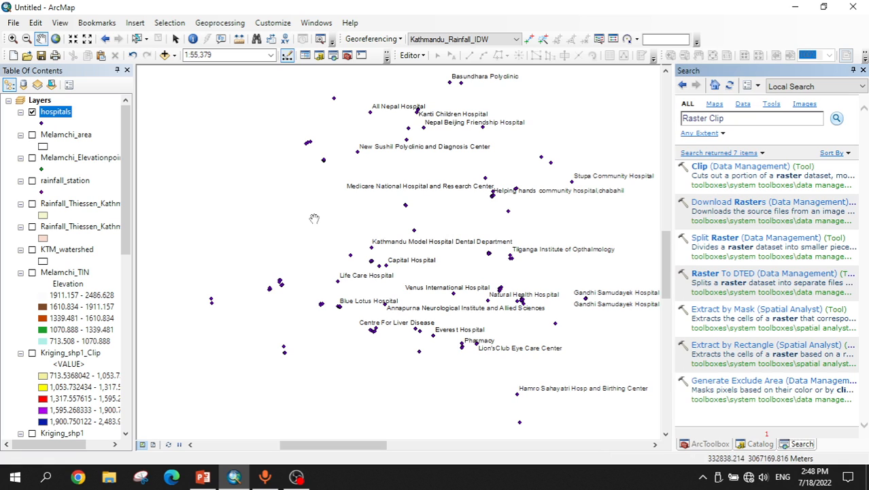
pyautogui.scroll(-1, 285, 289)
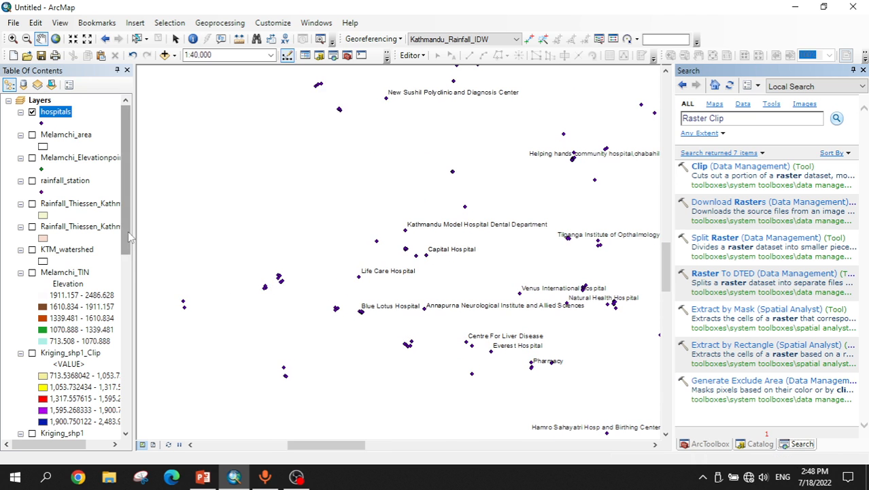
pyautogui.moveTo(130, 234); pyautogui.dragTo(173, 174)
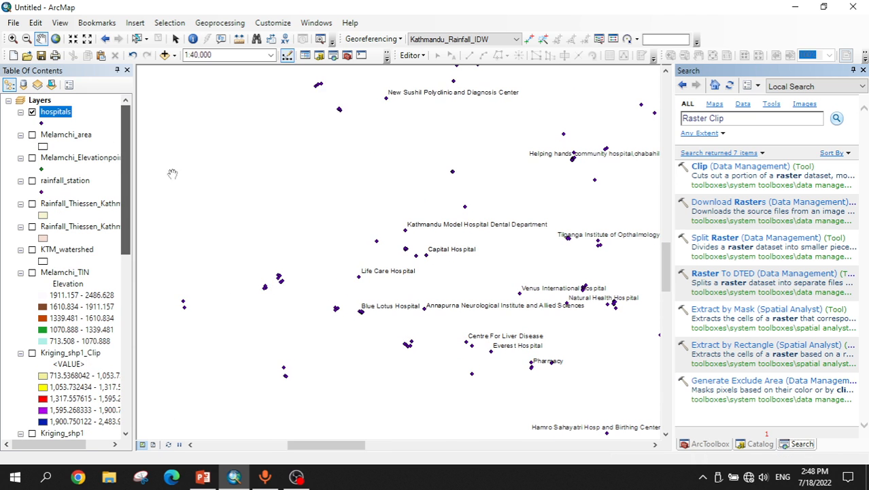
# Step: Add Kathmandu.shp from the Spatial_interpolation folder to the map and set its symbol to Hollow
pyautogui.click(762, 445)
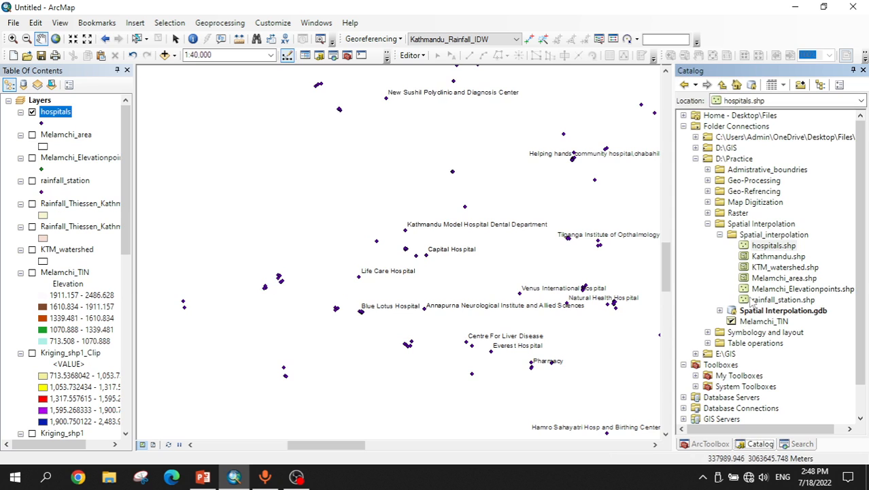
pyautogui.moveTo(775, 257); pyautogui.dragTo(317, 311)
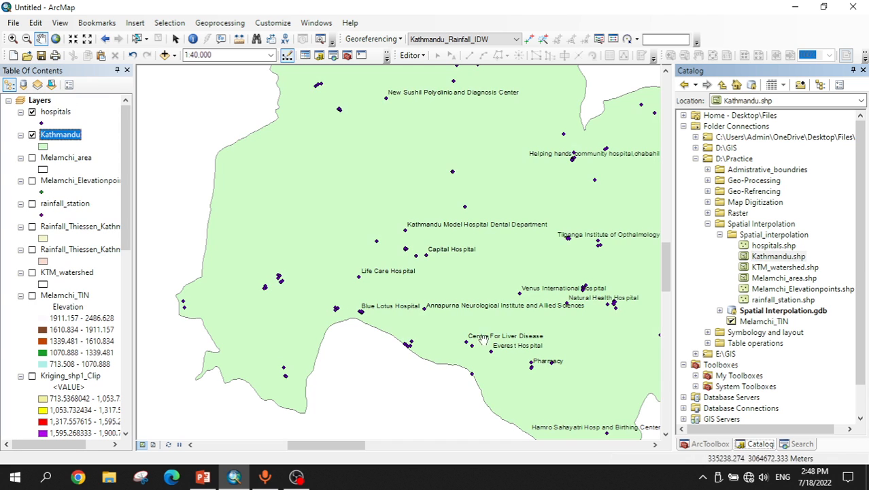
pyautogui.click(43, 146)
pyautogui.click(308, 228)
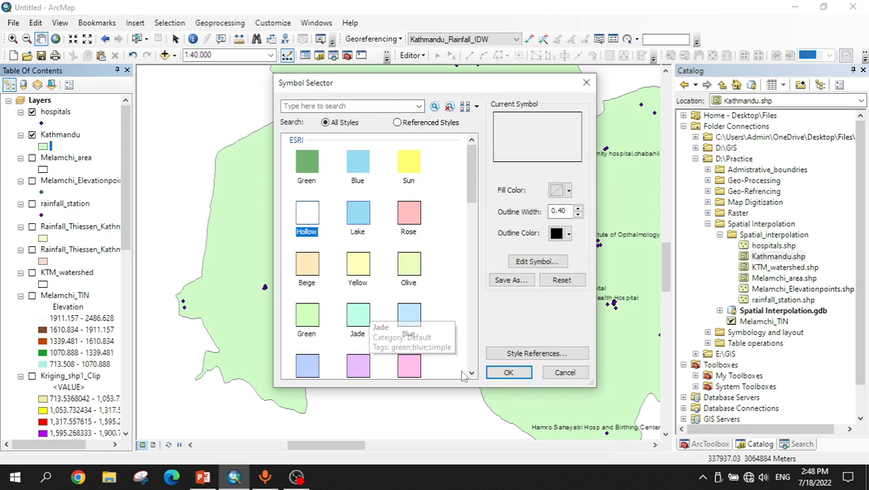
pyautogui.click(508, 371)
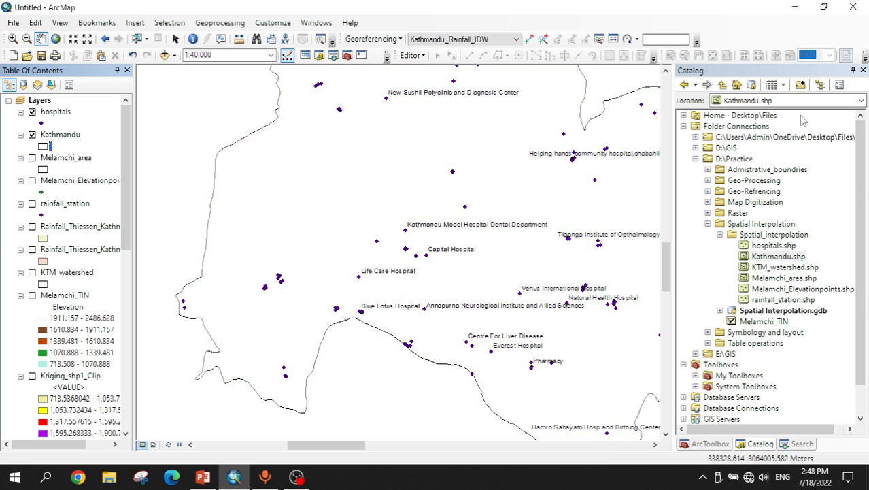
pyautogui.click(801, 443)
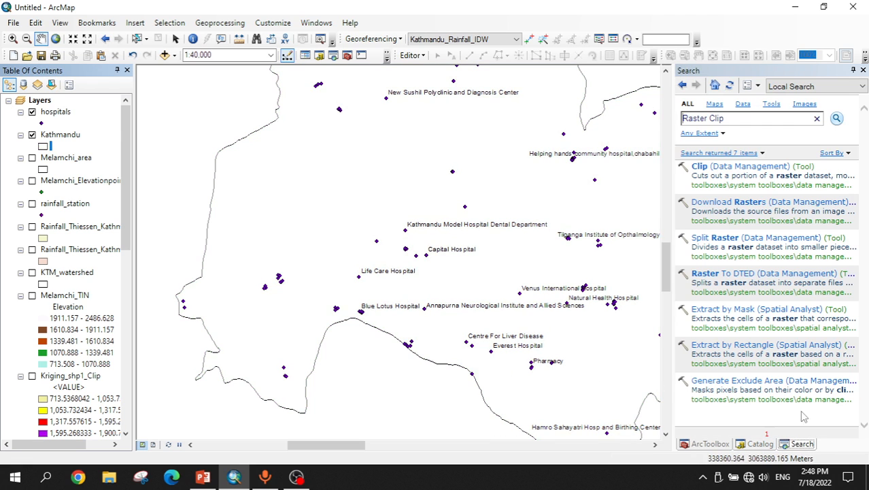
# Step: Open the Kernel Density tool and set hospitals as the input point features
pyautogui.click(733, 119)
pyautogui.write('Kernel Density')
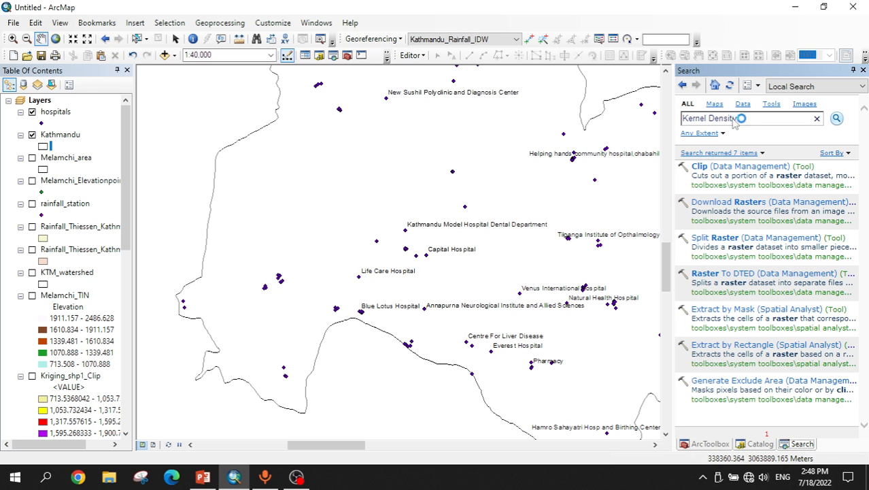
pyautogui.press('Return')
pyautogui.click(726, 170)
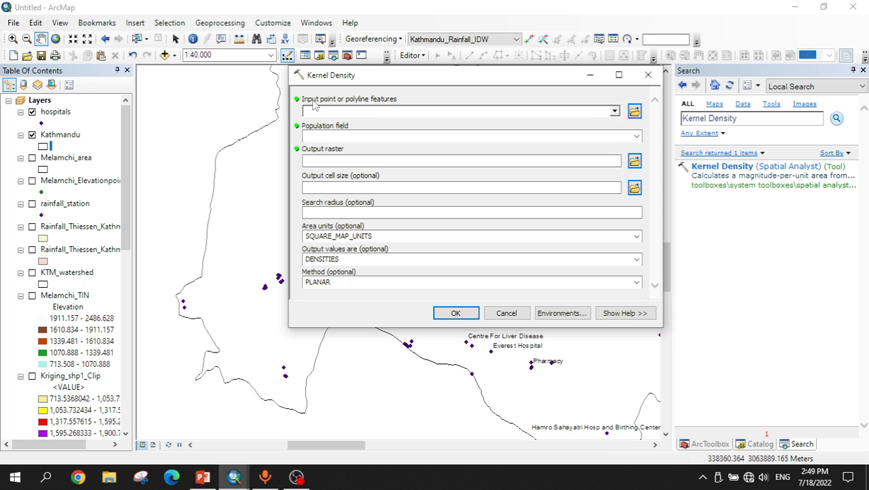
pyautogui.moveTo(54, 113); pyautogui.dragTo(333, 114)
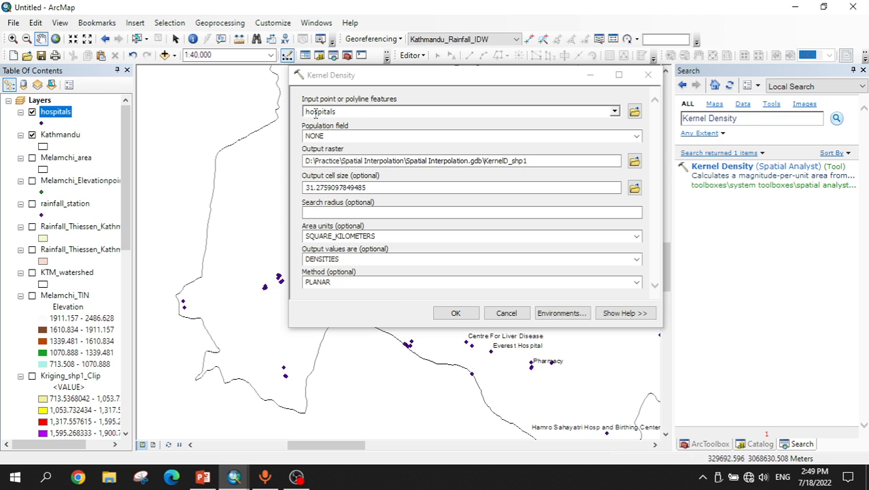
# Step: Name the output raster KernelD_Kathmandu_Hospital and set the output cell size to 30
pyautogui.click(573, 160)
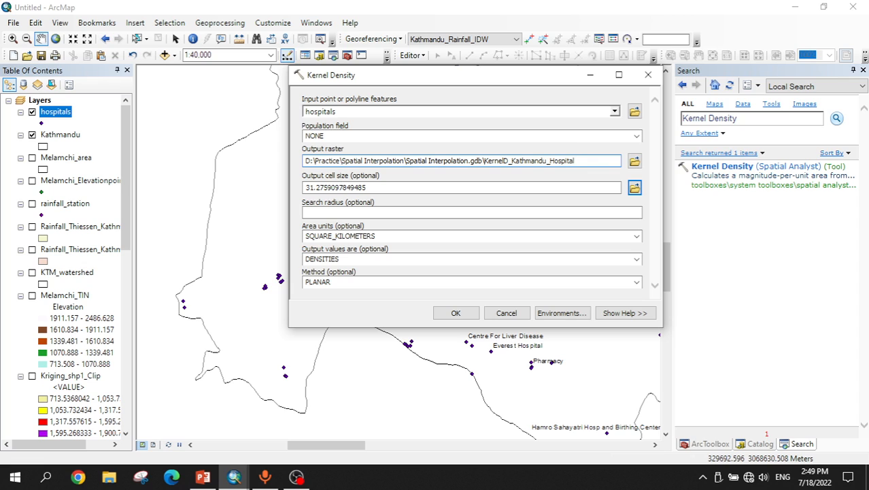
pyautogui.write('l')
pyautogui.doubleClick(425, 189)
pyautogui.write('3')
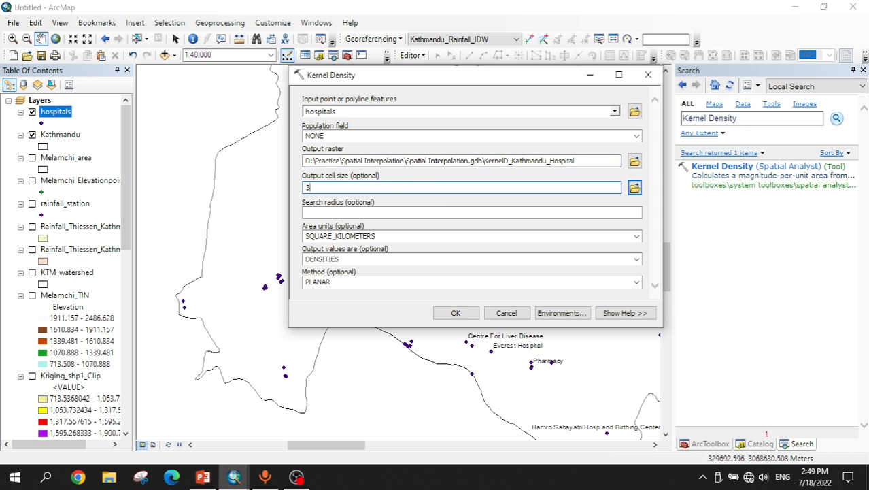
pyautogui.write('0')
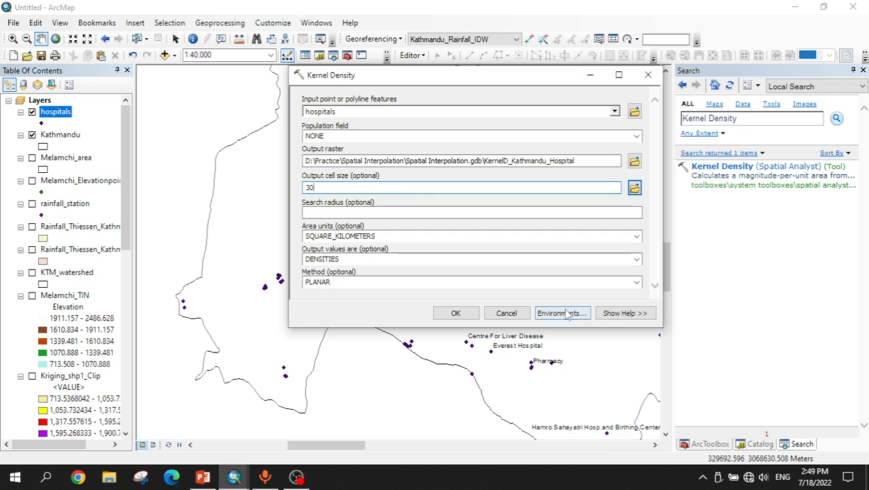
# Step: Set the processing extent to the same as layer Kathmandu in the environments and run Kernel Density
pyautogui.click(565, 312)
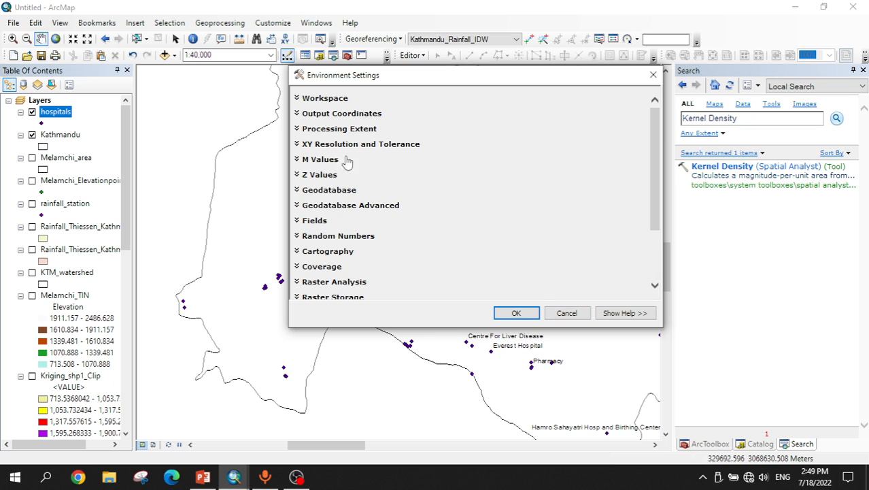
pyautogui.click(303, 130)
pyautogui.click(336, 153)
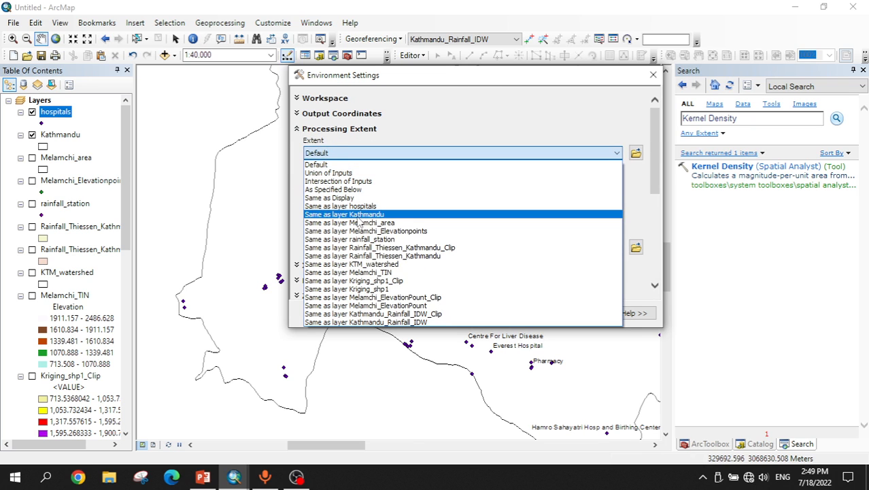
pyautogui.click(353, 217)
pyautogui.click(515, 313)
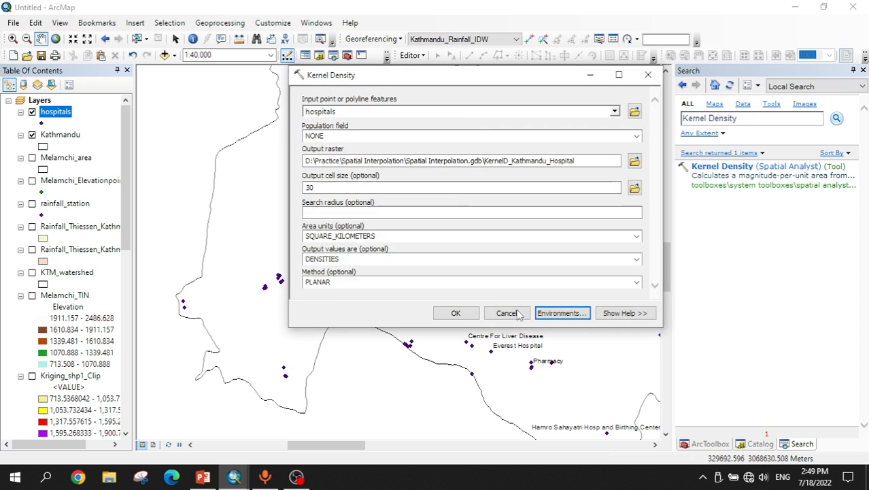
pyautogui.click(456, 313)
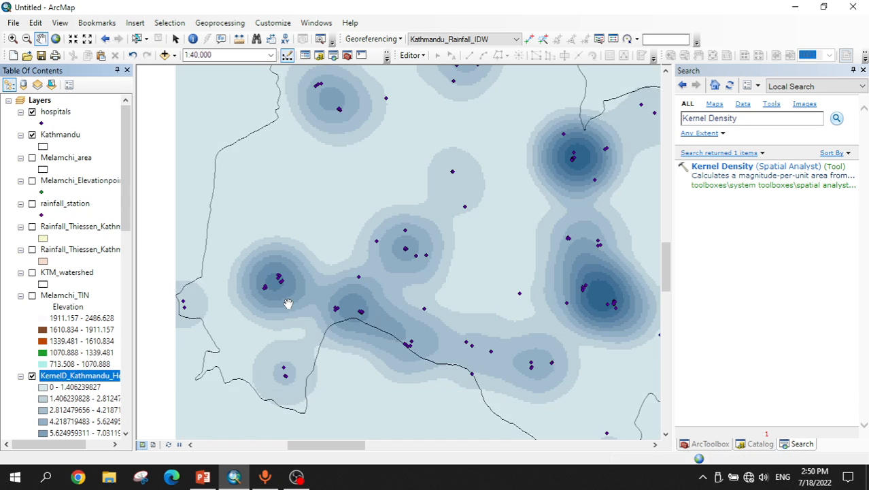
# Step: Zoom to the kernel density layer, then search for the raster Clip tool and open it
pyautogui.rightClick(79, 375)
pyautogui.click(125, 249)
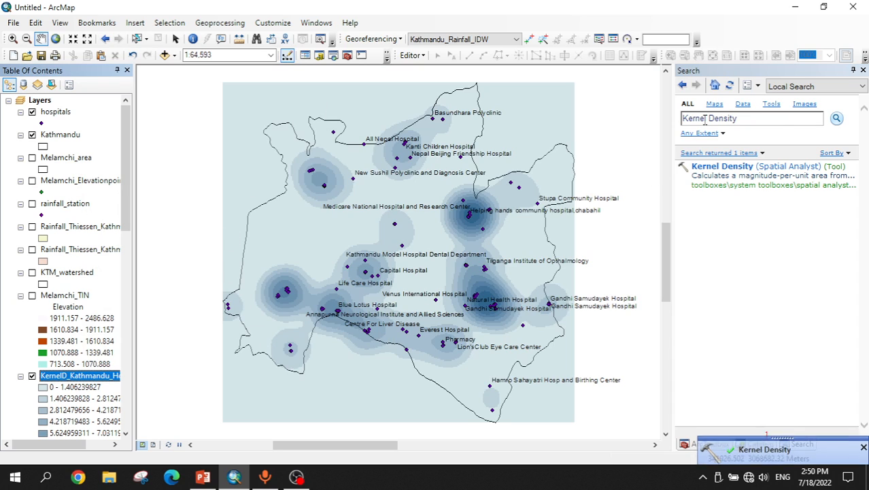
pyautogui.click(760, 120)
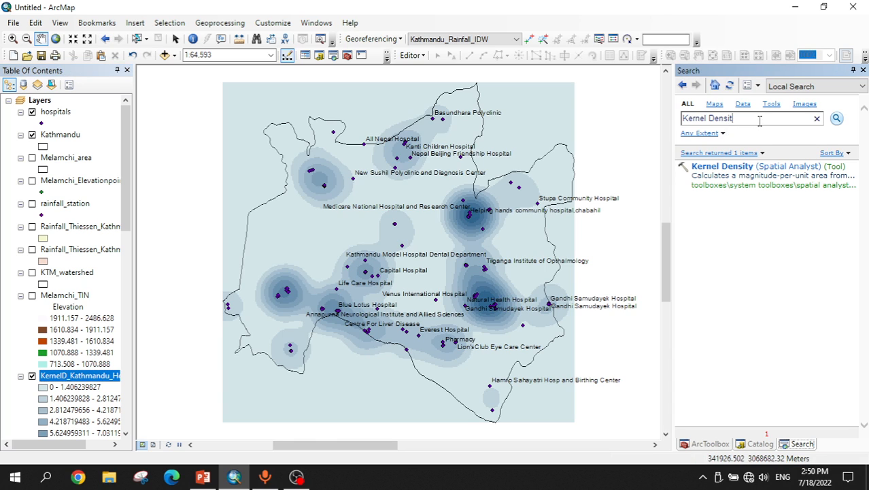
pyautogui.press('BackSpace')
pyautogui.press('BackSpace')
pyautogui.press('BackSpace')
pyautogui.press('BackSpace')
pyautogui.press('BackSpace')
pyautogui.press('BackSpace')
pyautogui.press('BackSpace')
pyautogui.press('BackSpace')
pyautogui.press('BackSpace')
pyautogui.press('BackSpace')
pyautogui.press('BackSpace')
pyautogui.press('BackSpace')
pyautogui.press('BackSpace')
pyautogui.press('BackSpace')
pyautogui.press('Return')
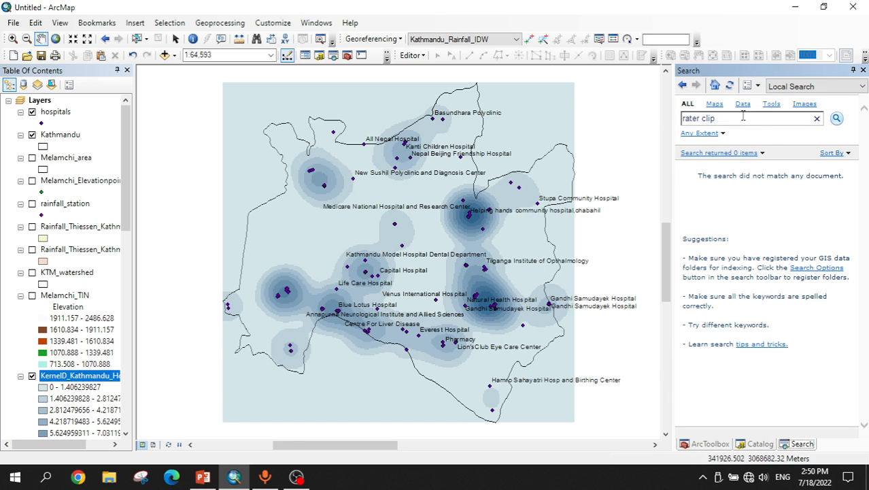
pyautogui.moveTo(741, 116); pyautogui.dragTo(687, 124)
pyautogui.write('raster clip')
pyautogui.press('Return')
pyautogui.click(706, 167)
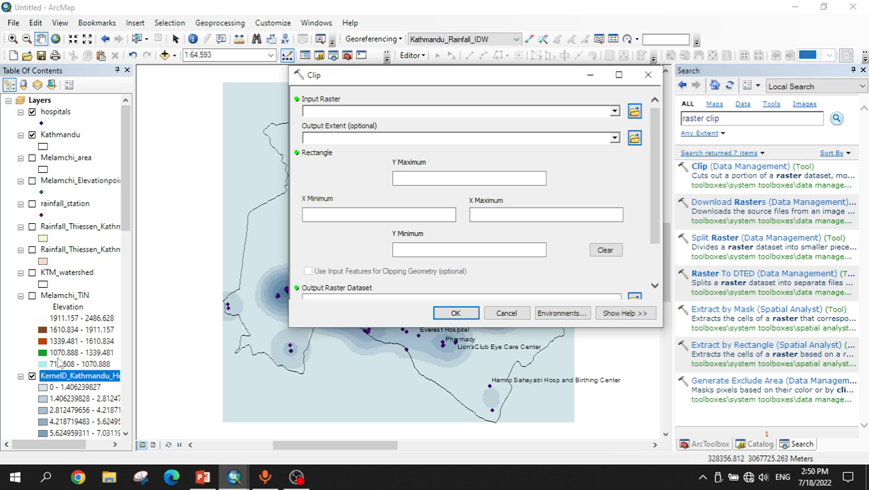
# Step: Clip KernelD_Kathmandu_Hospital to the Kathmandu layer, using input features for clipping geometry
pyautogui.moveTo(73, 377); pyautogui.dragTo(318, 110)
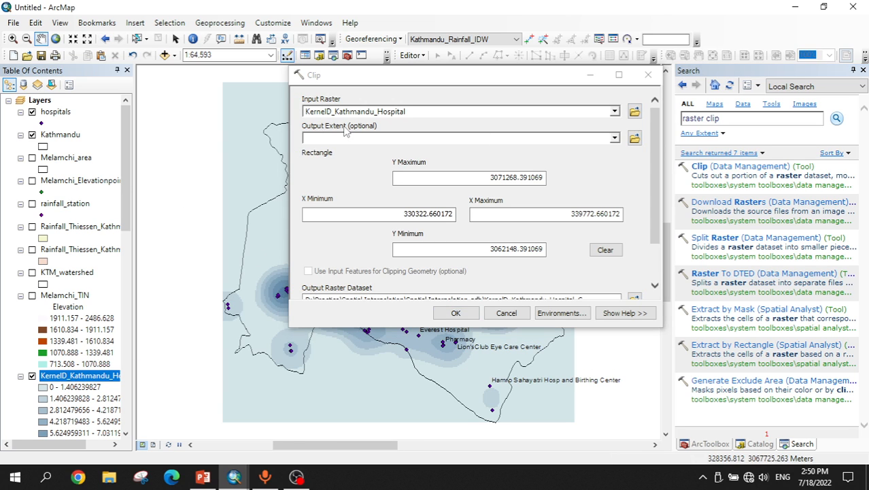
pyautogui.click(63, 136)
pyautogui.moveTo(65, 138); pyautogui.dragTo(251, 151)
pyautogui.moveTo(324, 149); pyautogui.dragTo(350, 138)
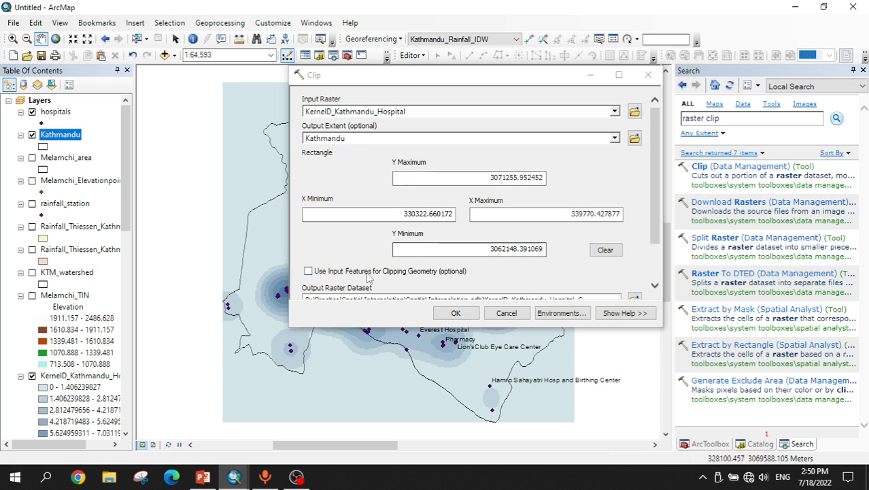
pyautogui.click(308, 270)
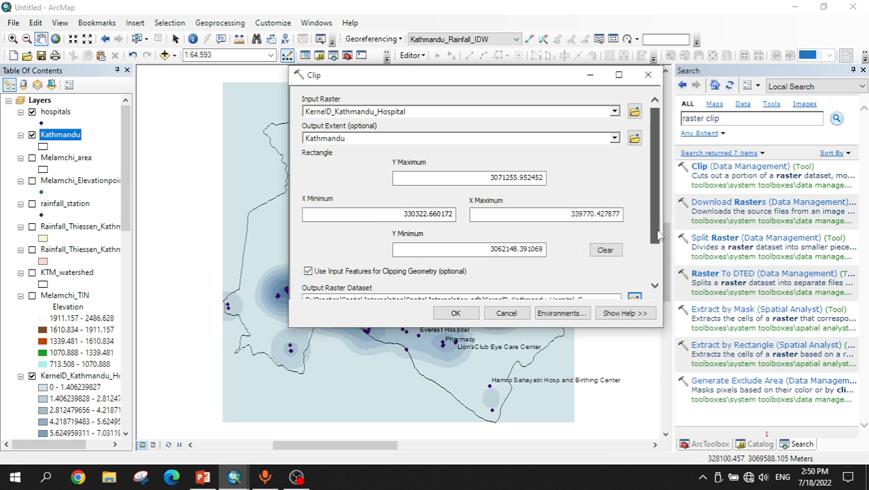
pyautogui.scroll(-2, 653, 235)
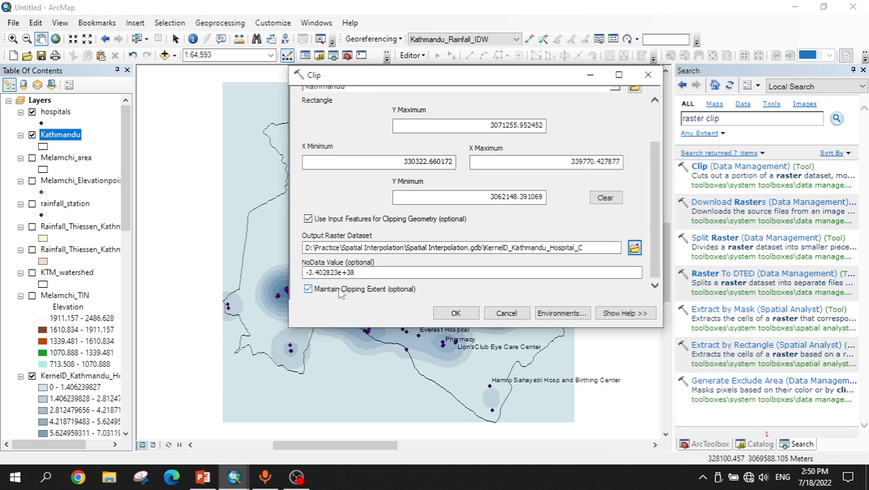
pyautogui.click(456, 314)
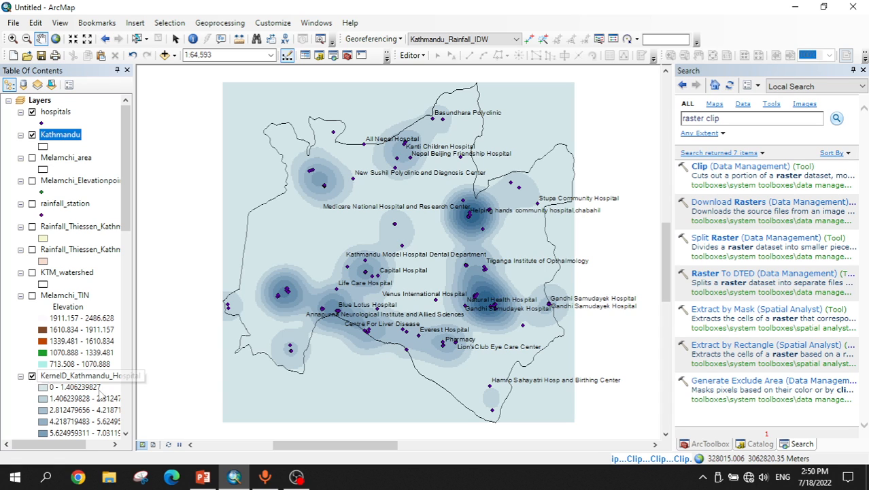
# Step: Hide the unclipped KernelD_Kathmandu_Hospital layer, keeping the clipped one visible
pyautogui.click(45, 389)
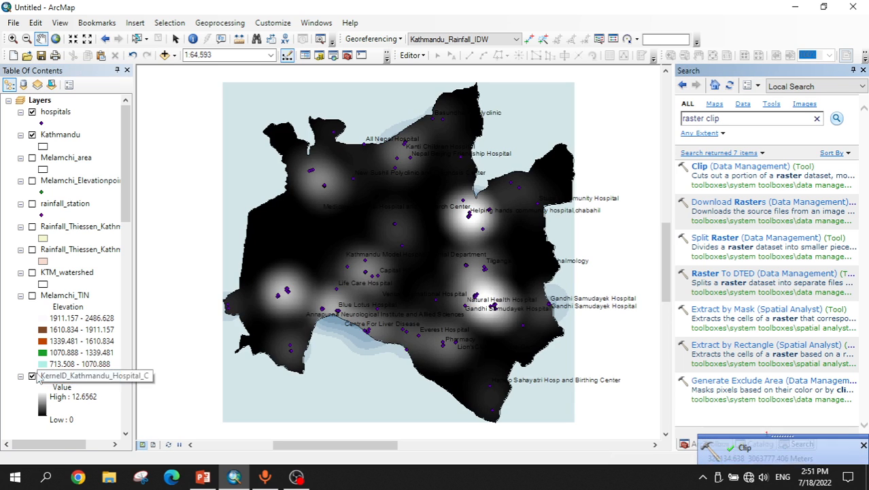
pyautogui.scroll(-6, 91, 272)
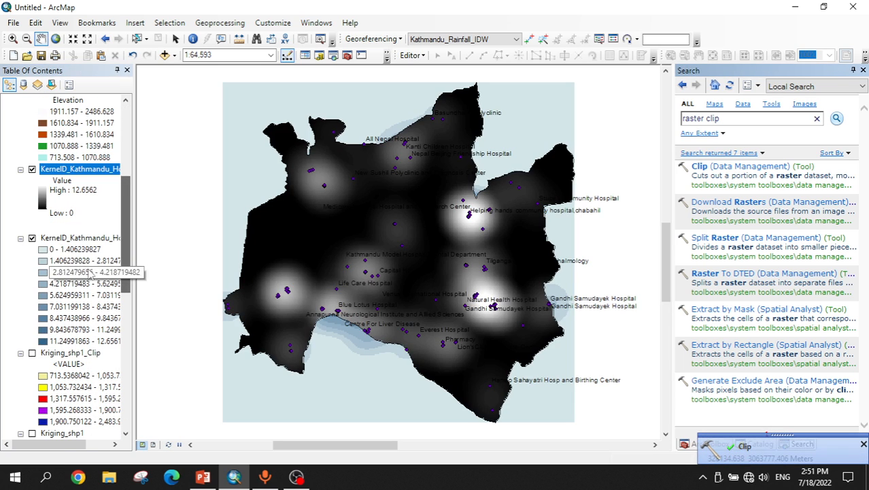
pyautogui.click(32, 237)
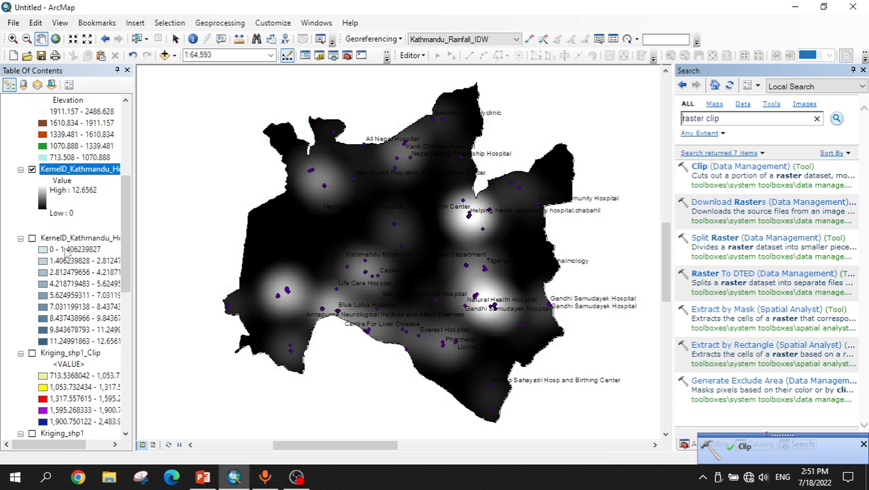
pyautogui.click(73, 170)
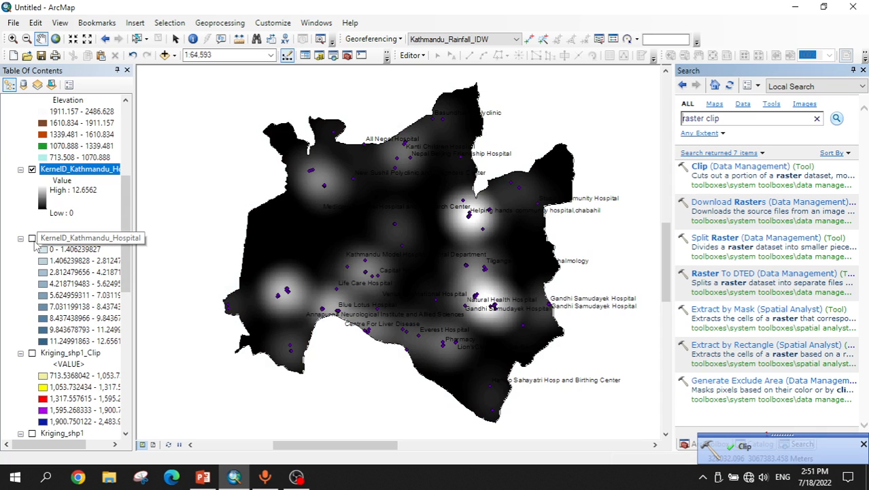
pyautogui.click(32, 237)
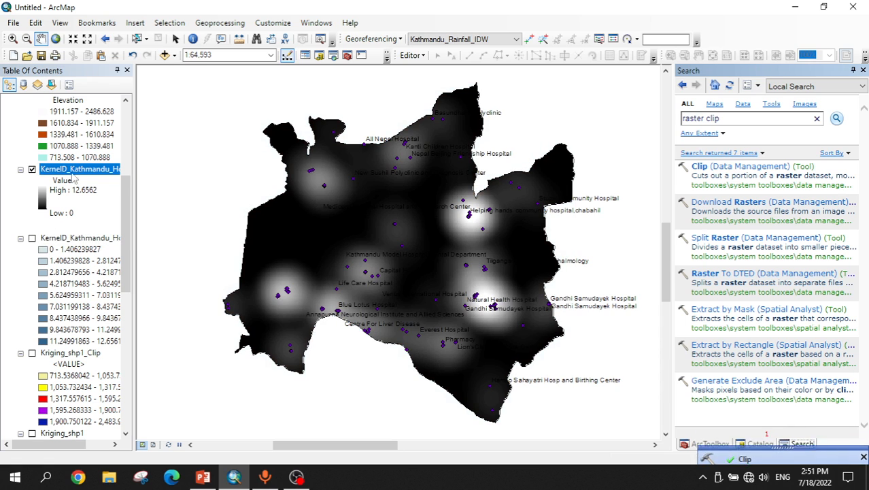
# Step: Symbolize the clipped density raster as Classified, 5 Natural Breaks classes, with a green-to-blue color ramp, and zoom to it
pyautogui.rightClick(75, 174)
pyautogui.click(124, 351)
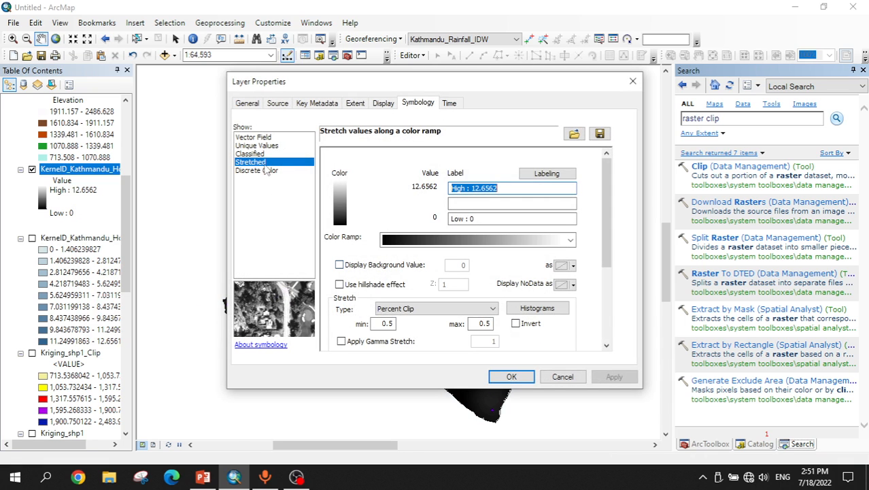
pyautogui.click(258, 154)
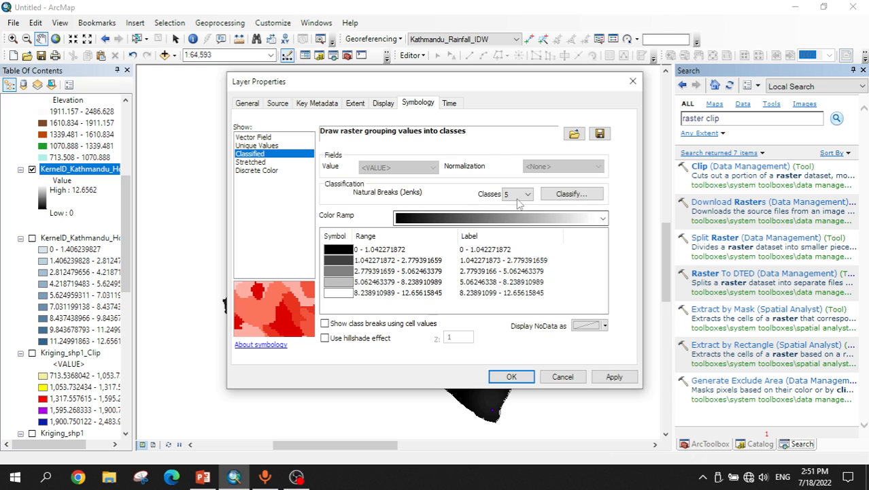
pyautogui.click(550, 195)
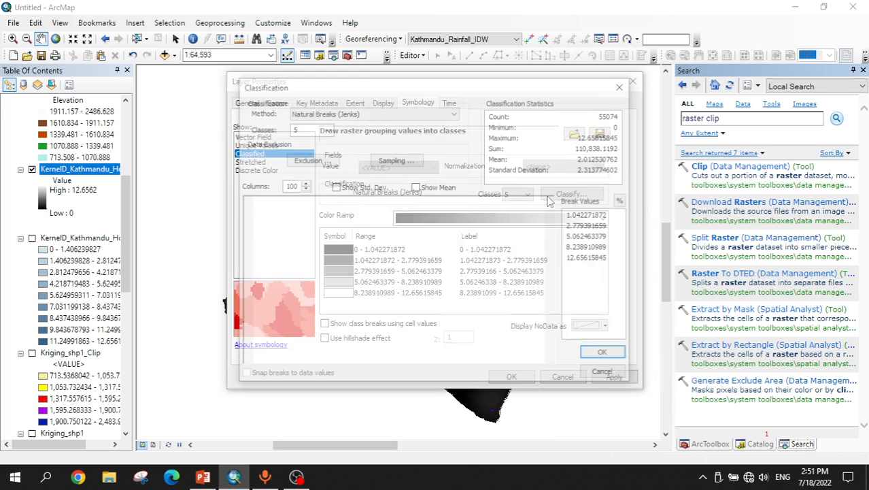
pyautogui.click(605, 356)
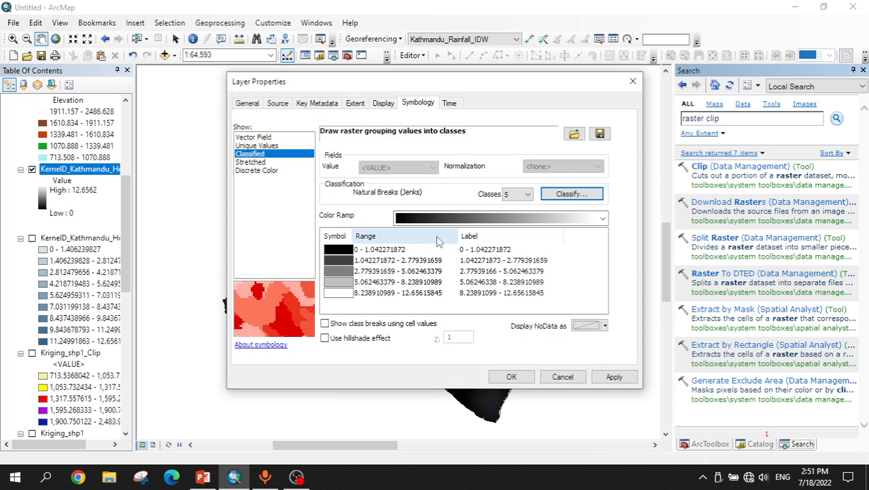
pyautogui.click(439, 216)
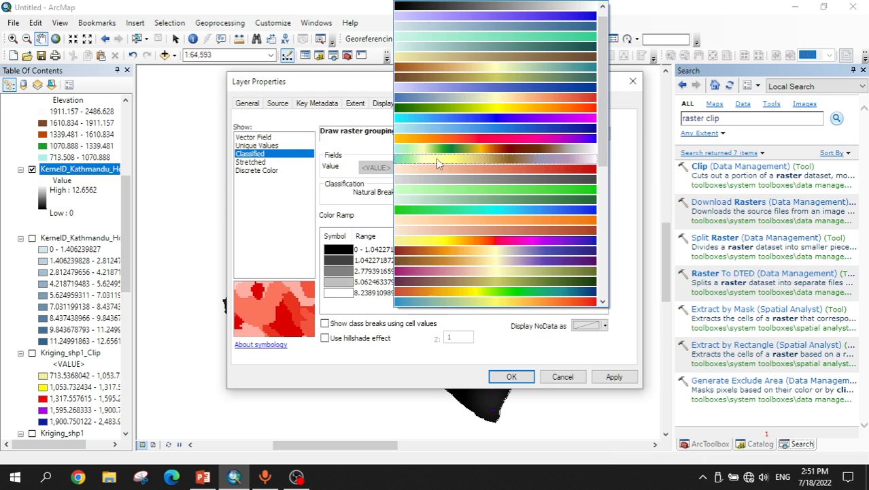
pyautogui.click(440, 199)
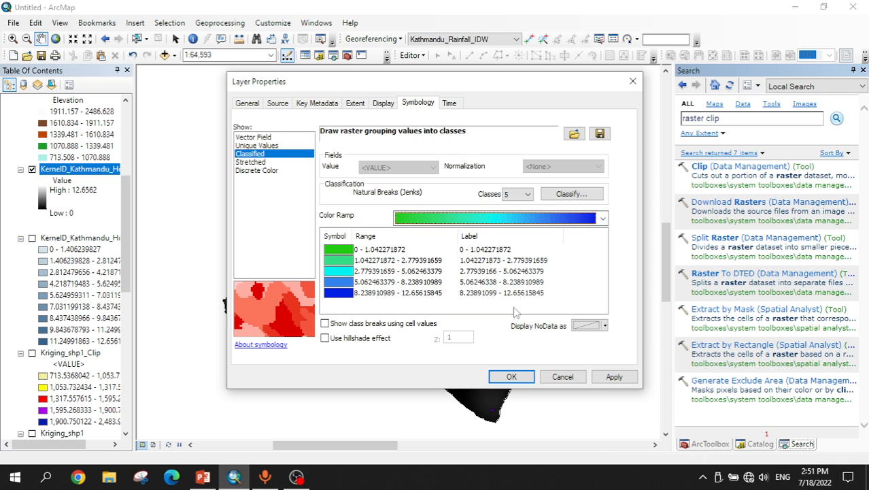
pyautogui.click(611, 376)
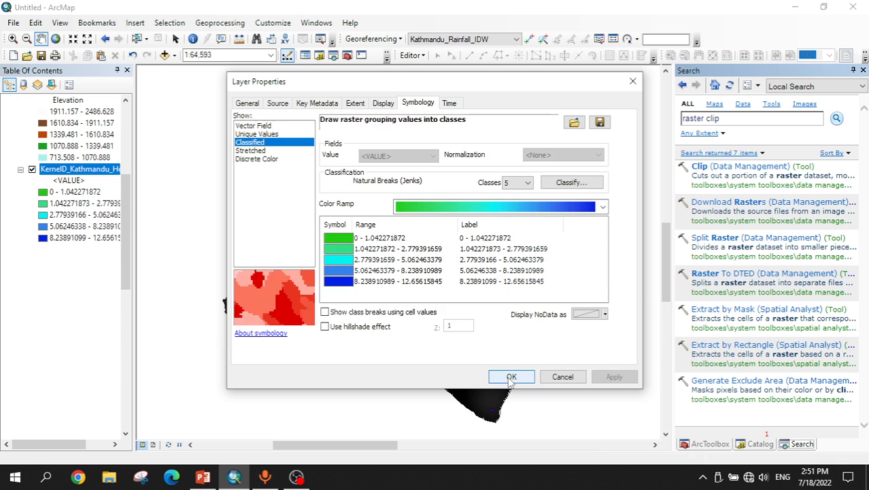
pyautogui.click(508, 376)
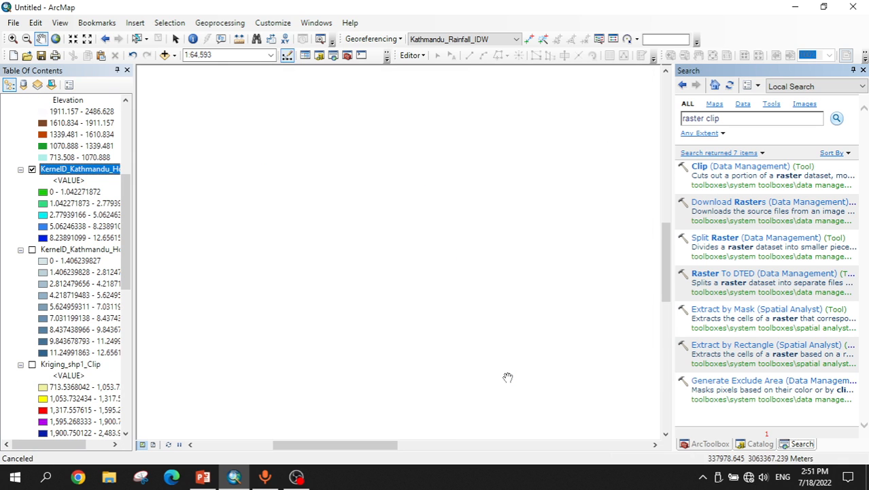
pyautogui.rightClick(62, 170)
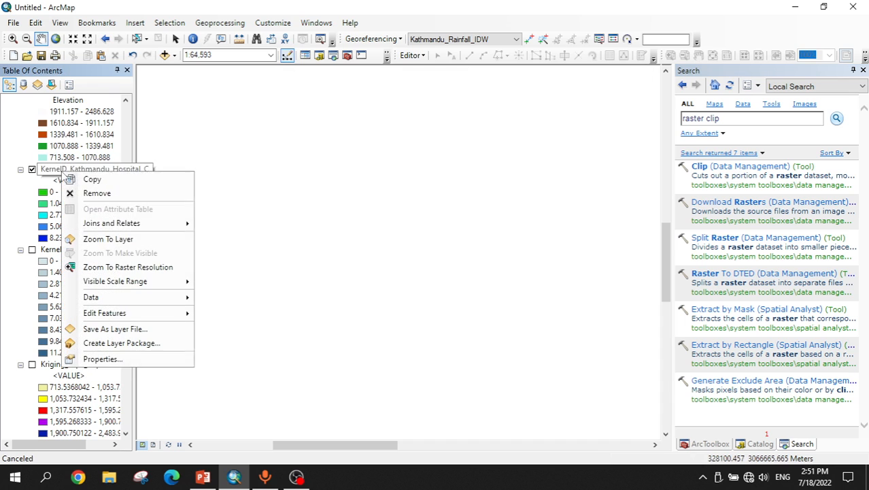
pyautogui.click(95, 238)
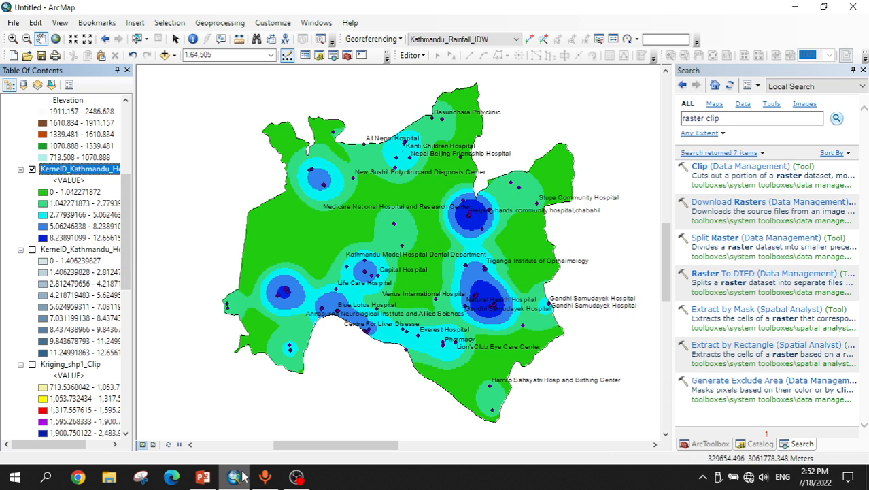
# Step: Switch to PowerPoint and review the Kernel Density slide and the earlier interpolation slides
pyautogui.click(203, 476)
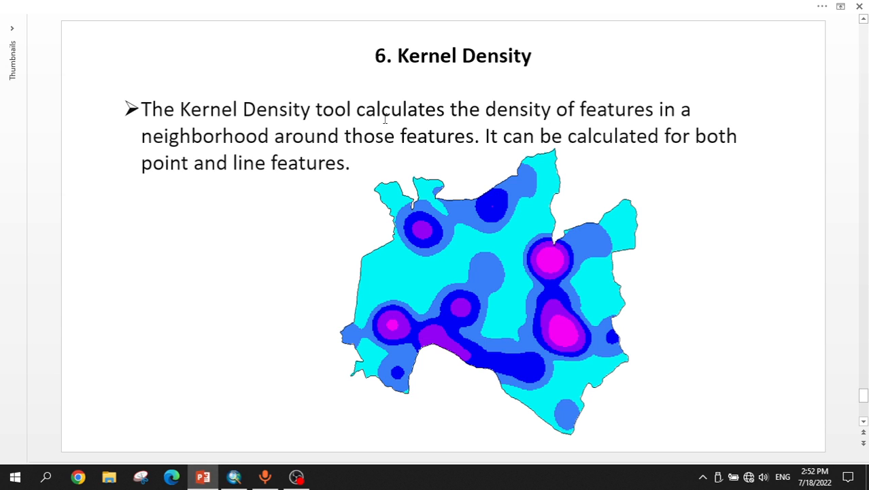
pyautogui.scroll(10, 384, 119)
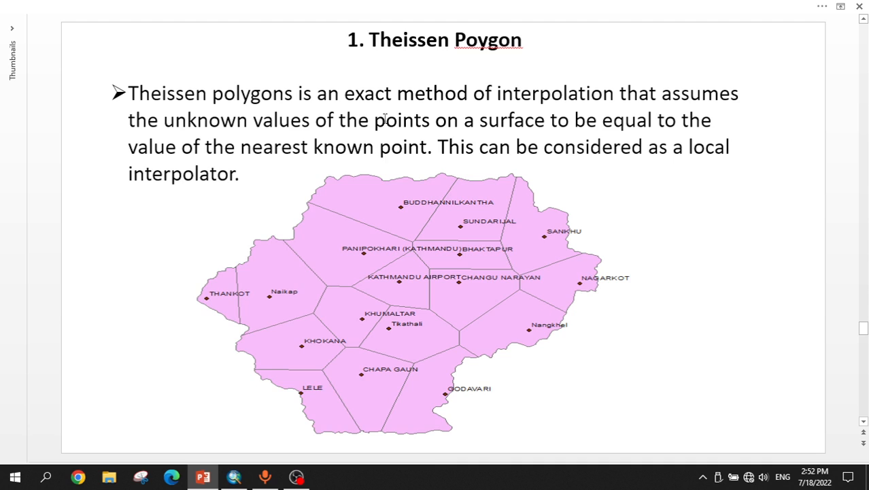
pyautogui.scroll(1, 385, 118)
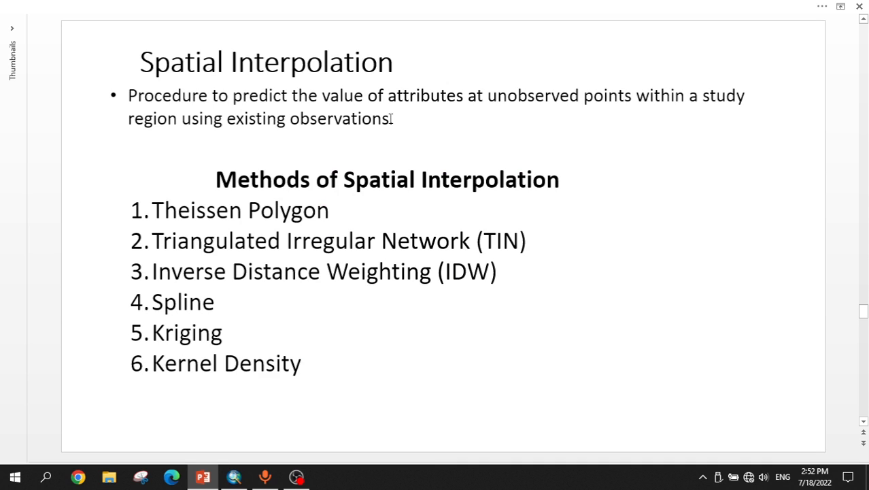